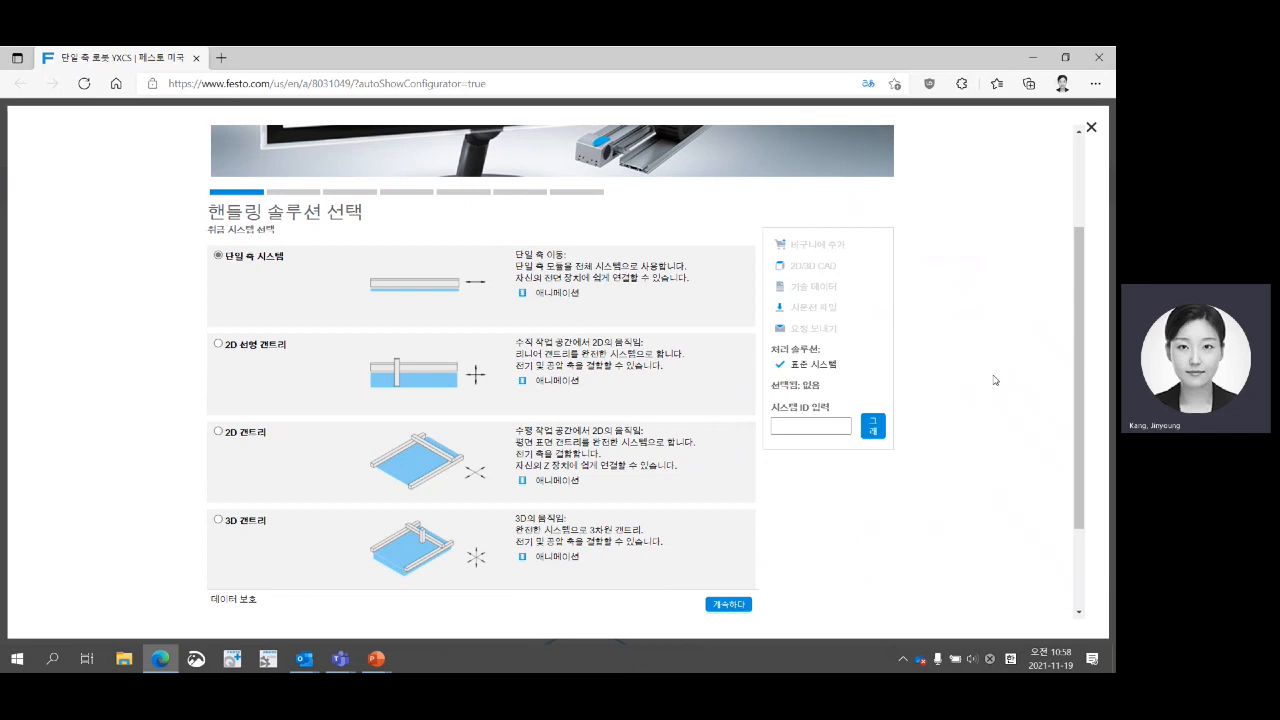
Choose the 3D gantry (3D 갠트리) as the handling system and continue to the axis and payload definition.
{"action": "scroll", "coordinate": [993, 380], "scroll_direction": "down", "scroll_amount": 2}
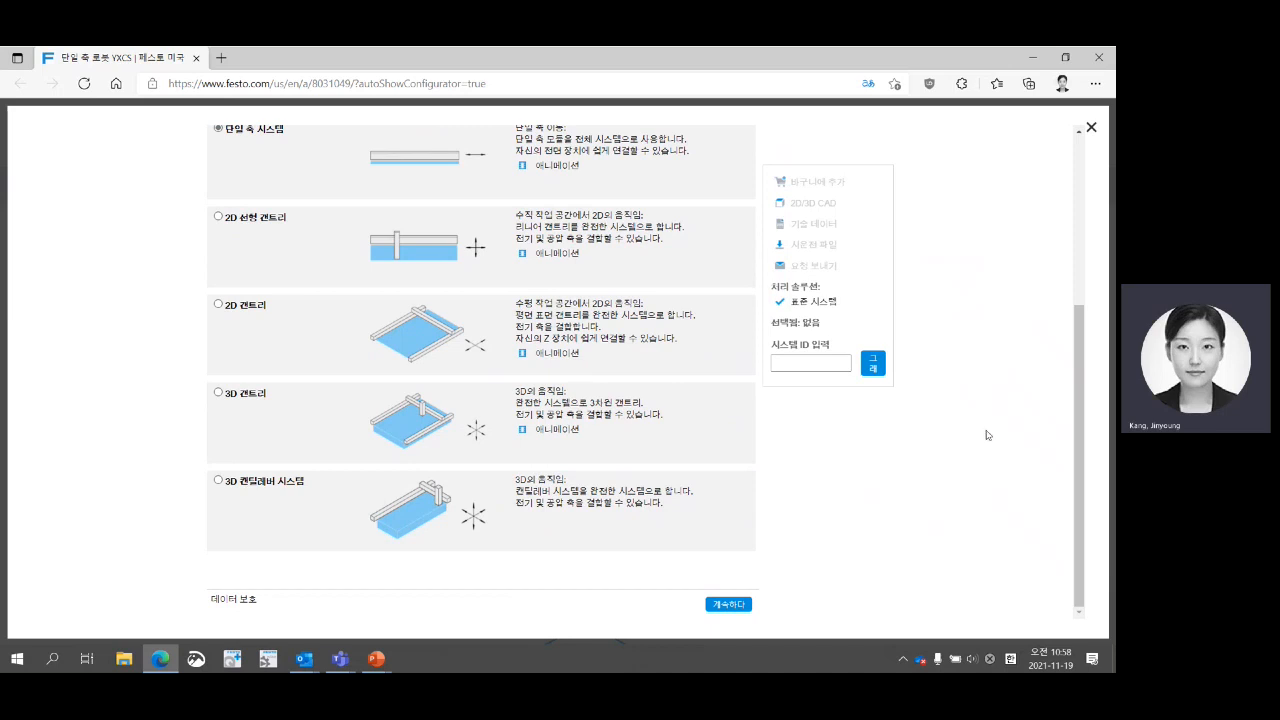
{"action": "scroll", "coordinate": [987, 435], "scroll_direction": "up", "scroll_amount": 2}
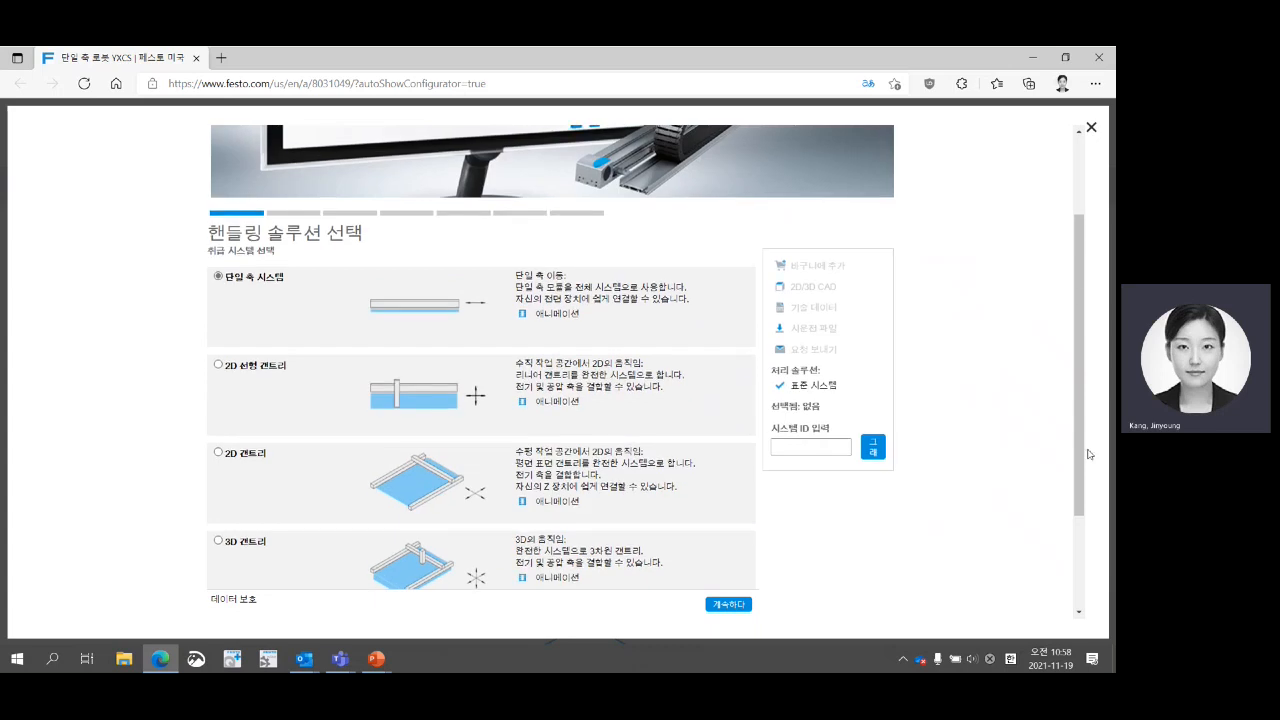
{"action": "scroll", "coordinate": [320, 434], "scroll_direction": "down", "scroll_amount": 2}
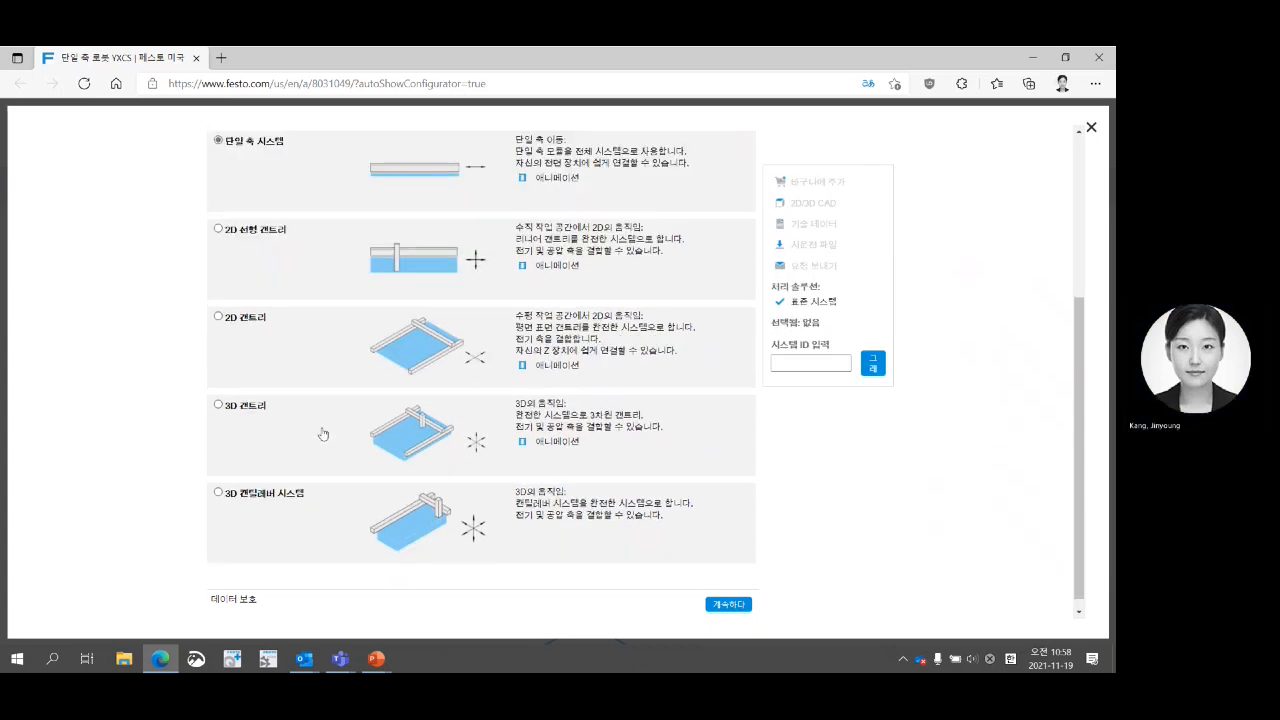
{"action": "left_click", "coordinate": [232, 414]}
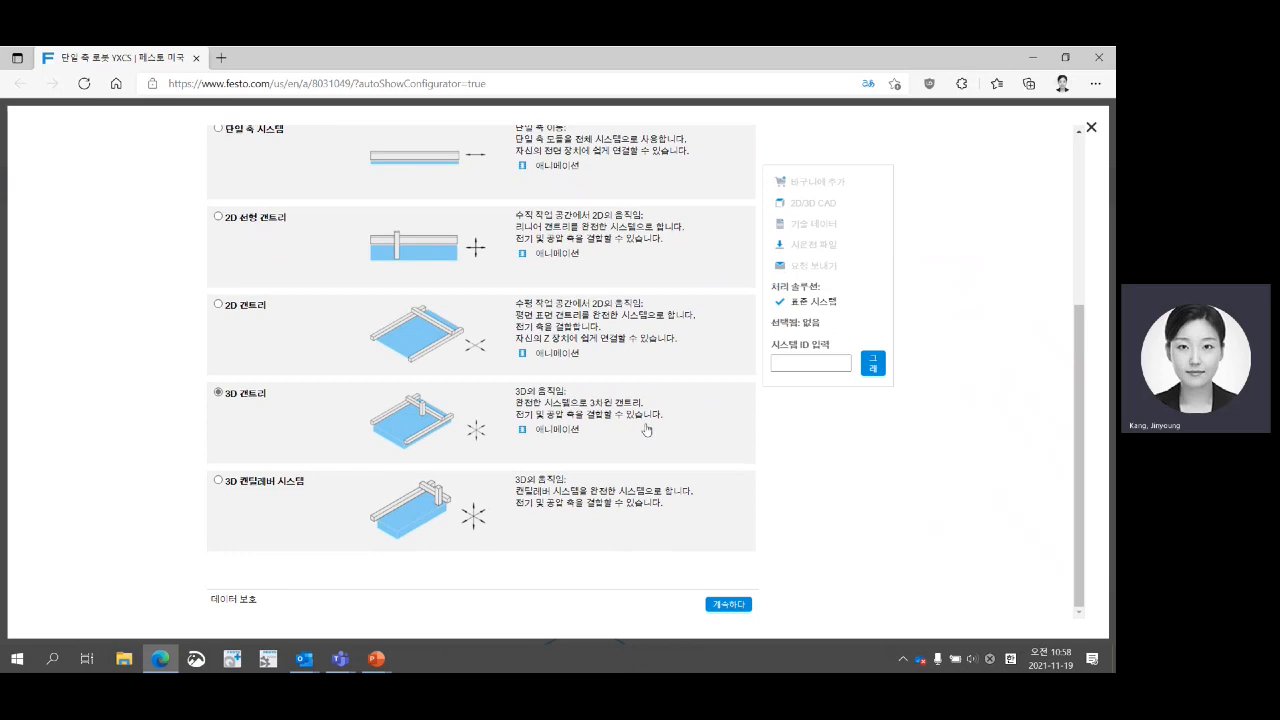
{"action": "left_click", "coordinate": [728, 605]}
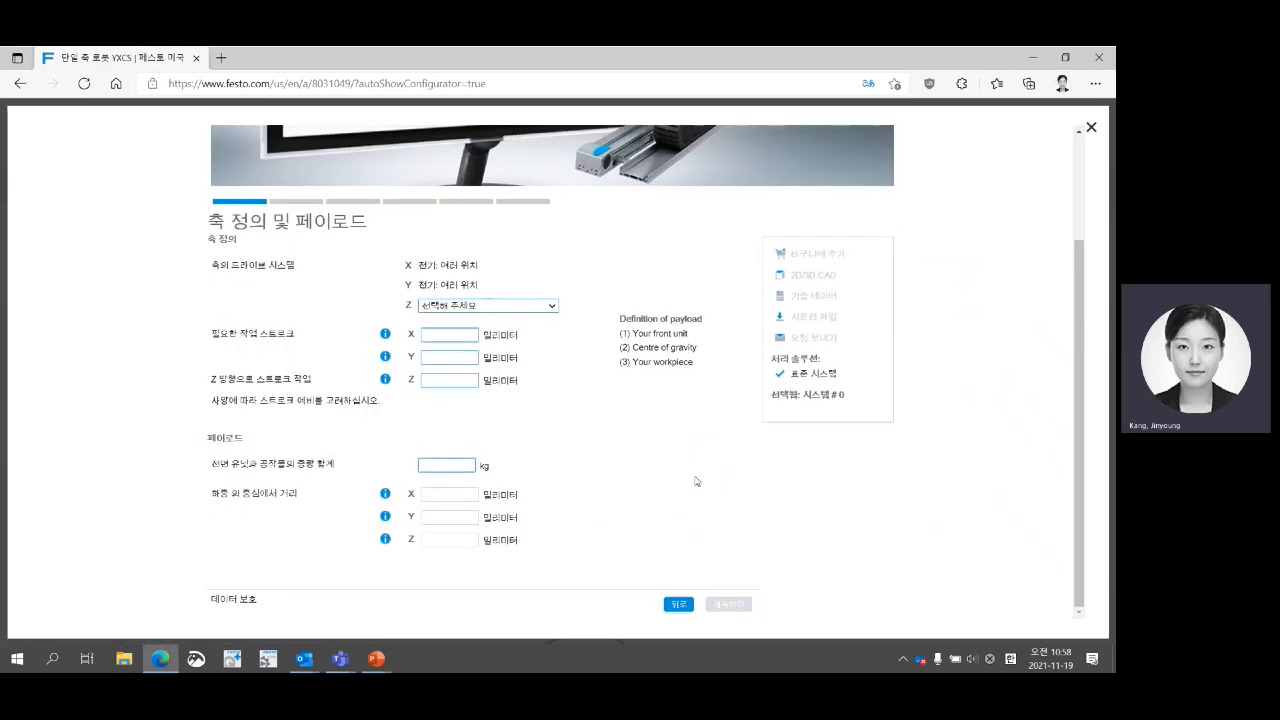
Set the Z axis drive system to electric with multiple positions (전기: 여러 위치).
{"action": "scroll", "coordinate": [693, 478], "scroll_direction": "down", "scroll_amount": 1}
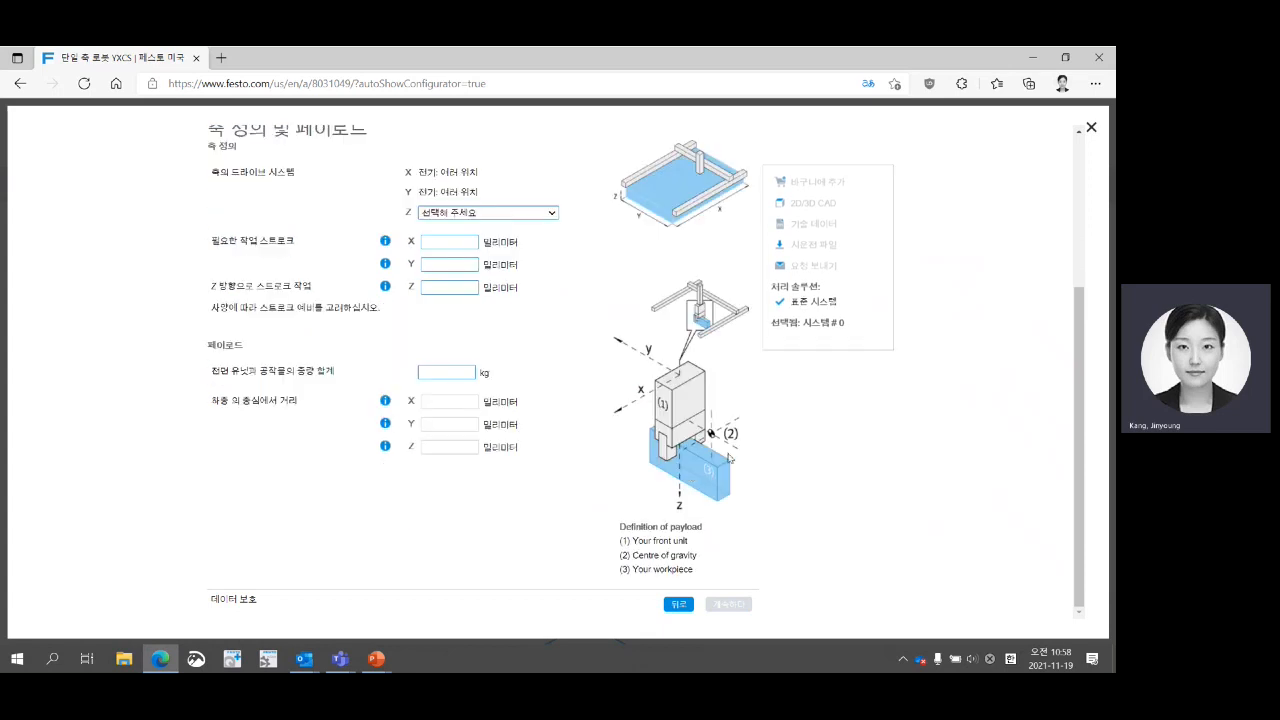
{"action": "scroll", "coordinate": [475, 418], "scroll_direction": "up", "scroll_amount": 3}
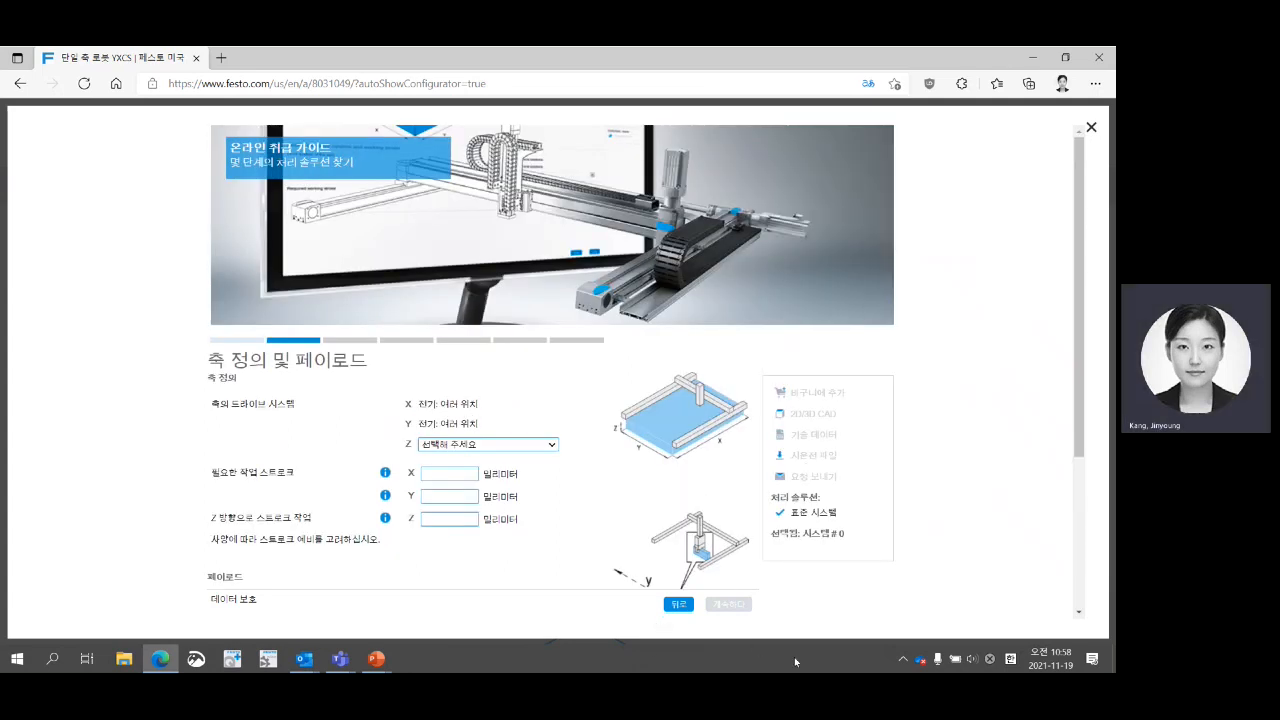
{"action": "scroll", "coordinate": [612, 532], "scroll_direction": "down", "scroll_amount": 2}
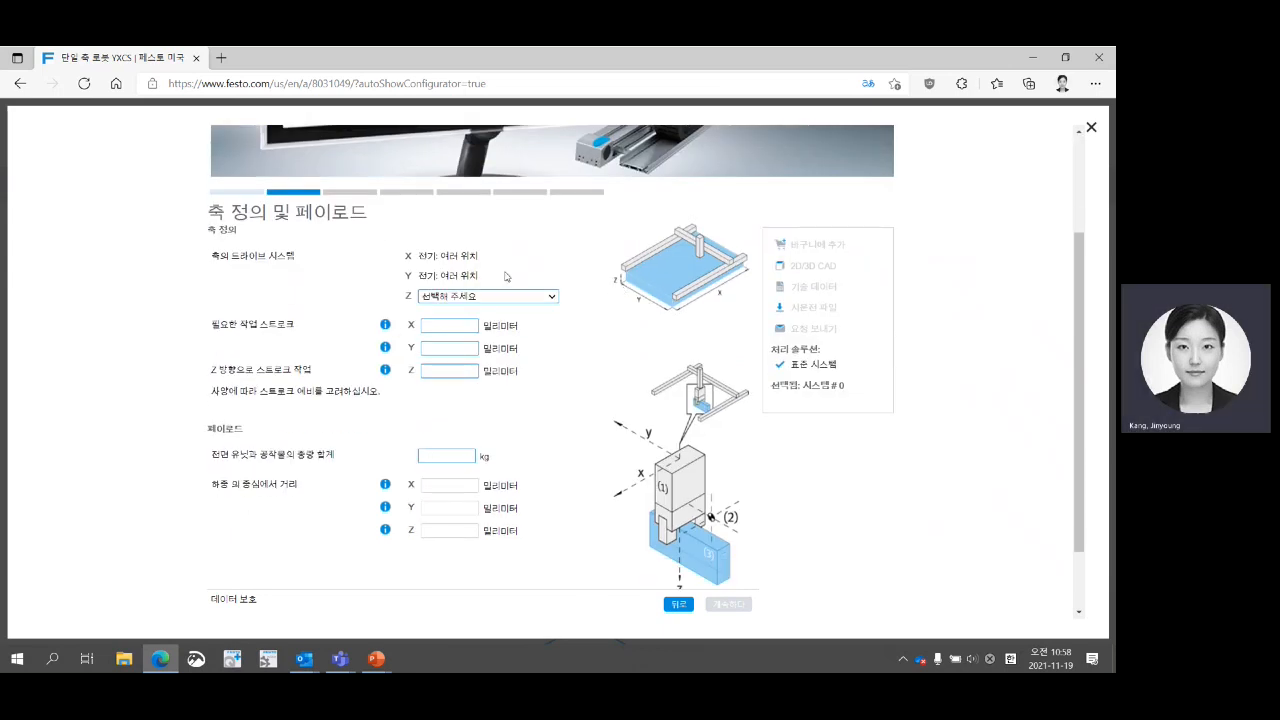
{"action": "left_click", "coordinate": [553, 298]}
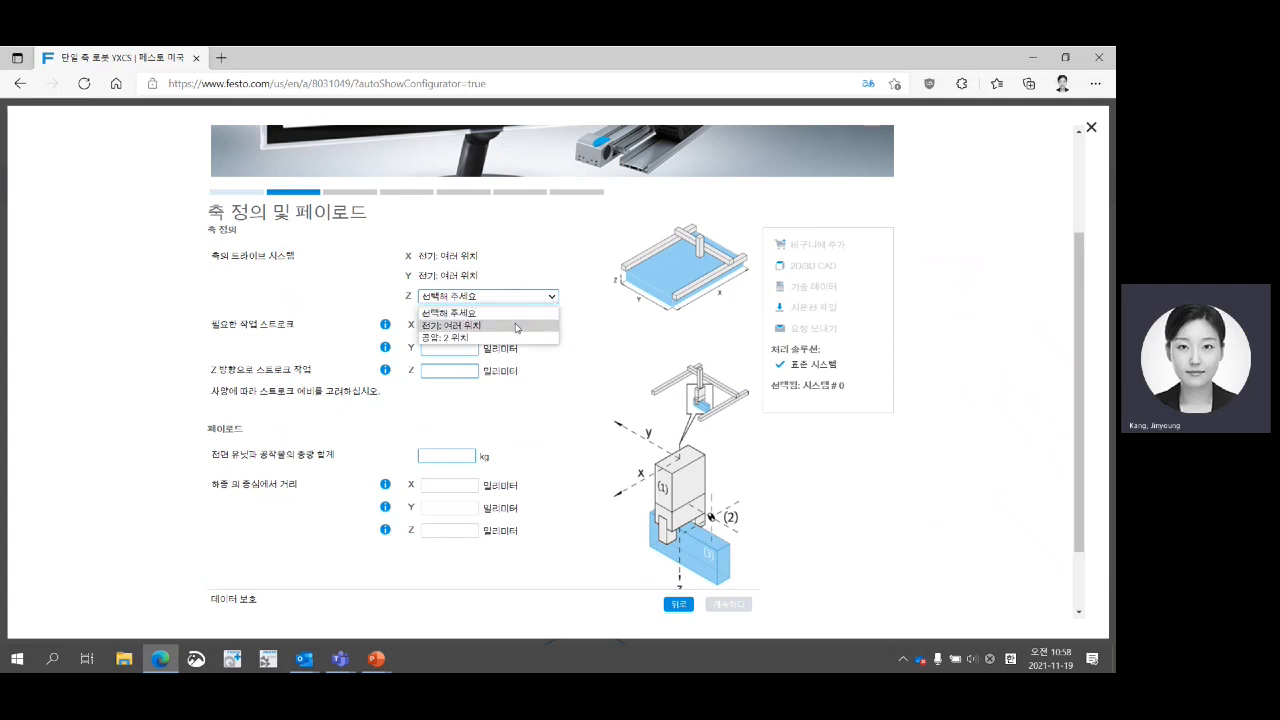
{"action": "left_click", "coordinate": [517, 326]}
Enter the required working strokes: 600 mm in X, 300 mm in Y and 150 mm in Z.
{"action": "left_click", "coordinate": [460, 330]}
{"action": "left_click", "coordinate": [576, 372]}
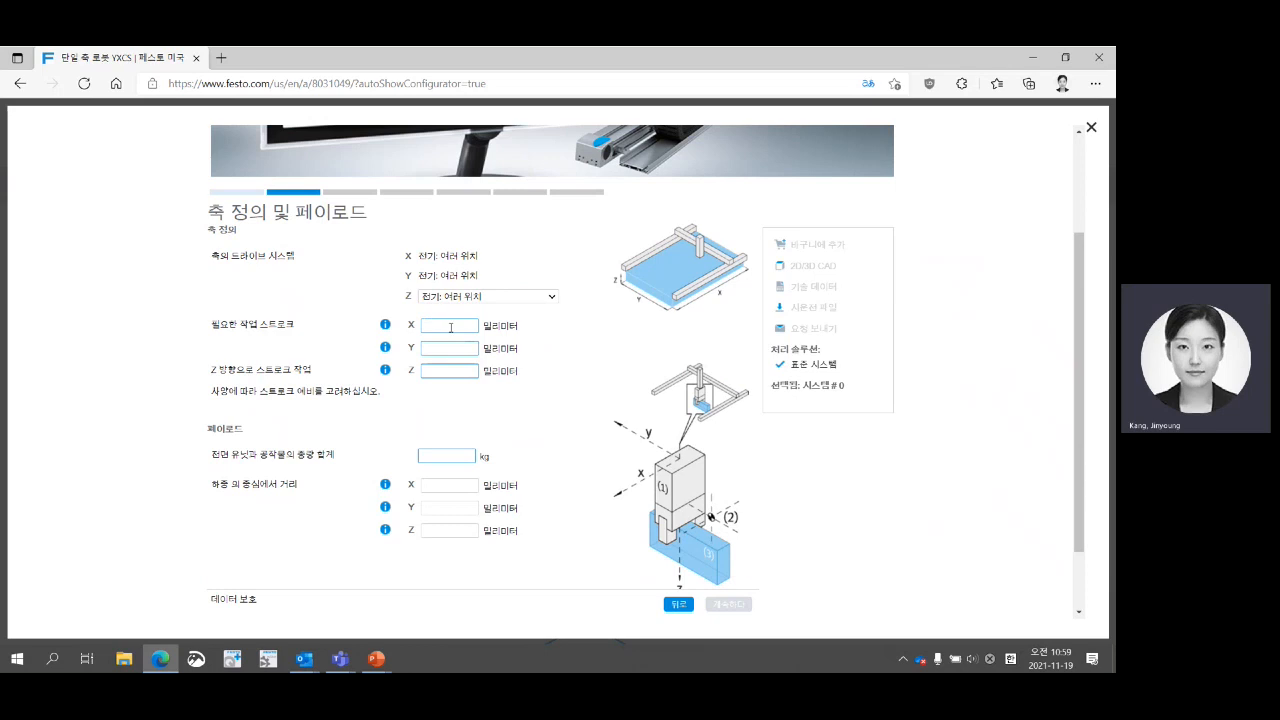
{"action": "left_click", "coordinate": [450, 327]}
{"action": "left_click", "coordinate": [580, 336]}
{"action": "left_click", "coordinate": [466, 321]}
{"action": "type", "text": "800"}
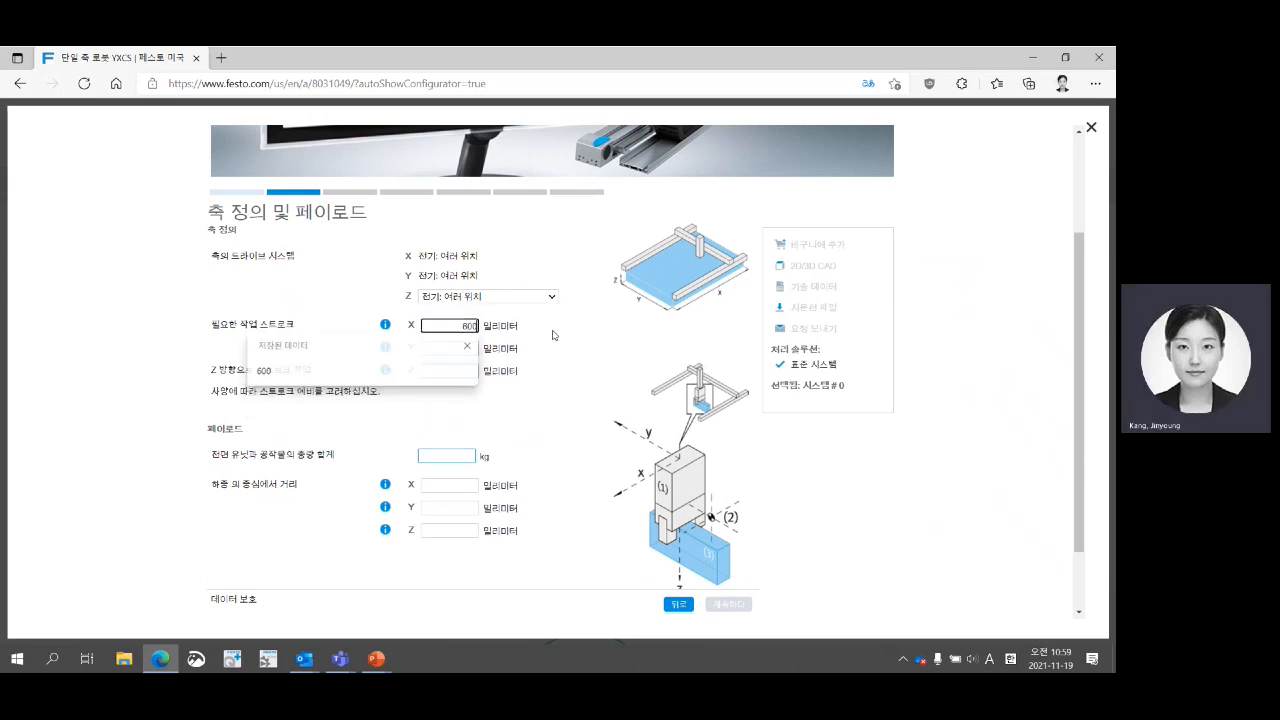
{"action": "left_click", "coordinate": [464, 347]}
{"action": "type", "text": "300"}
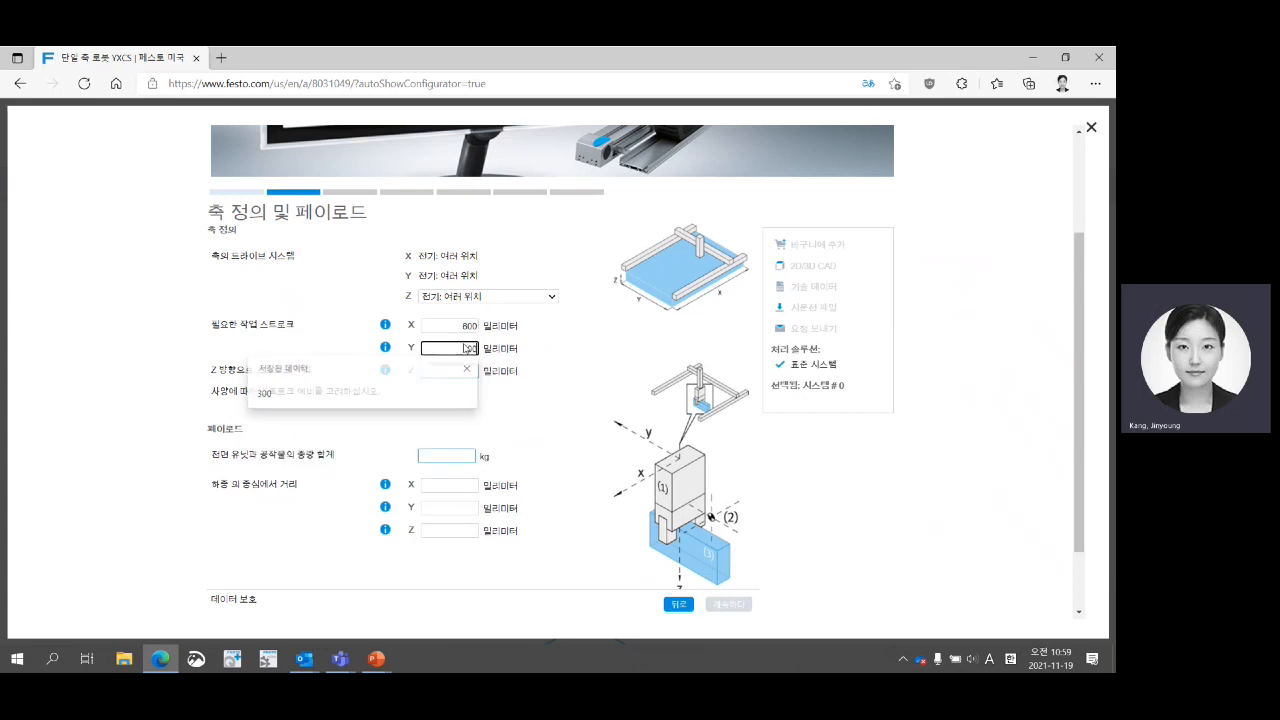
{"action": "left_click", "coordinate": [470, 367]}
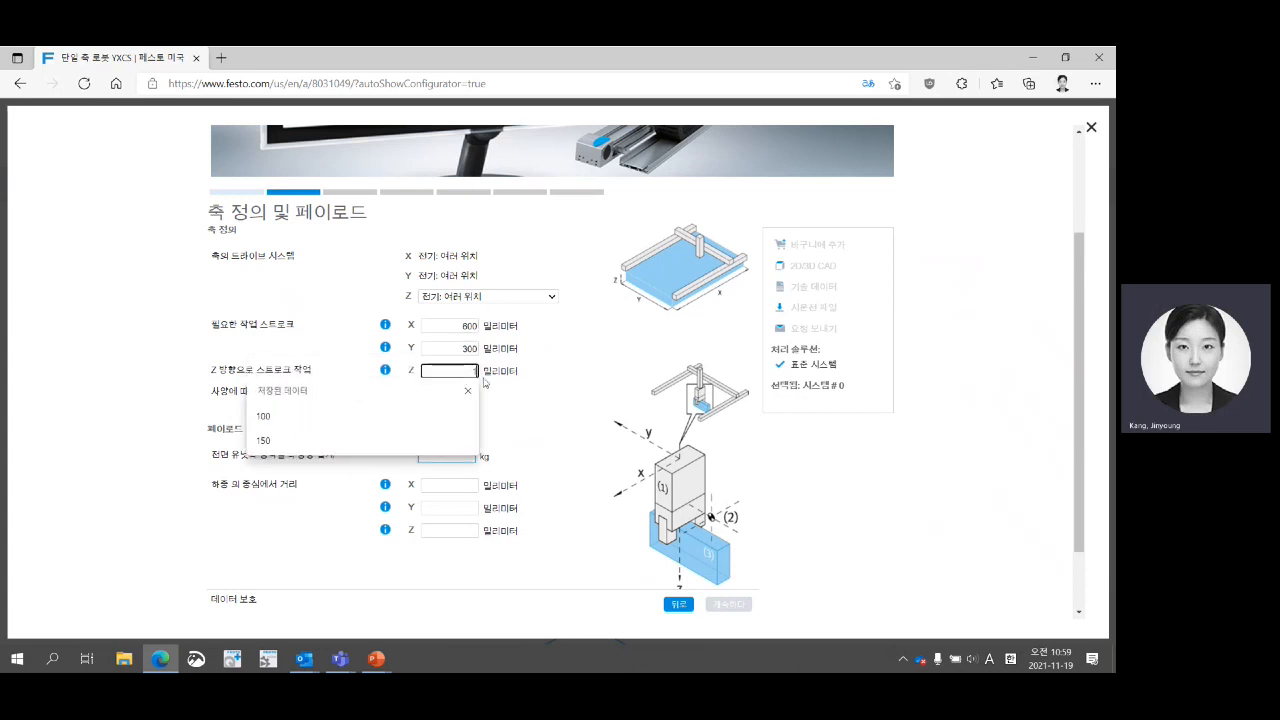
{"action": "type", "text": "150"}
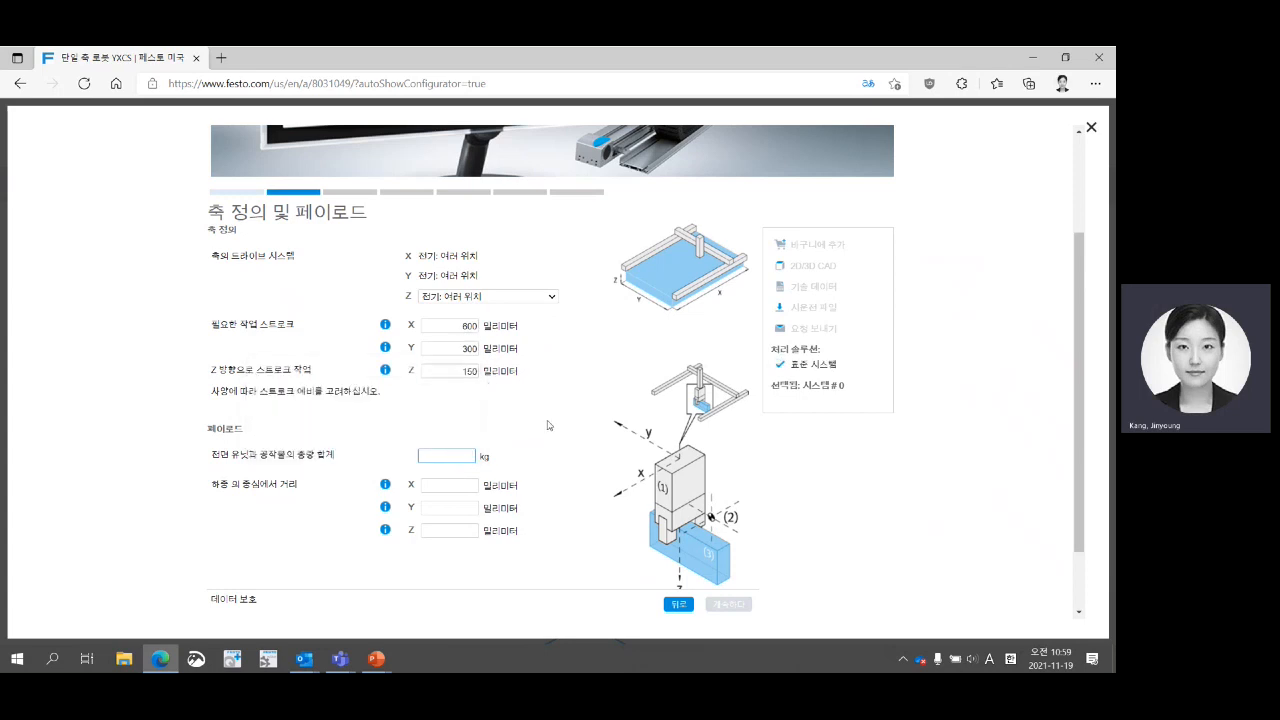
Set the payload's total mass of front unit and workpiece to 1 kg.
{"action": "scroll", "coordinate": [548, 425], "scroll_direction": "down", "scroll_amount": 1}
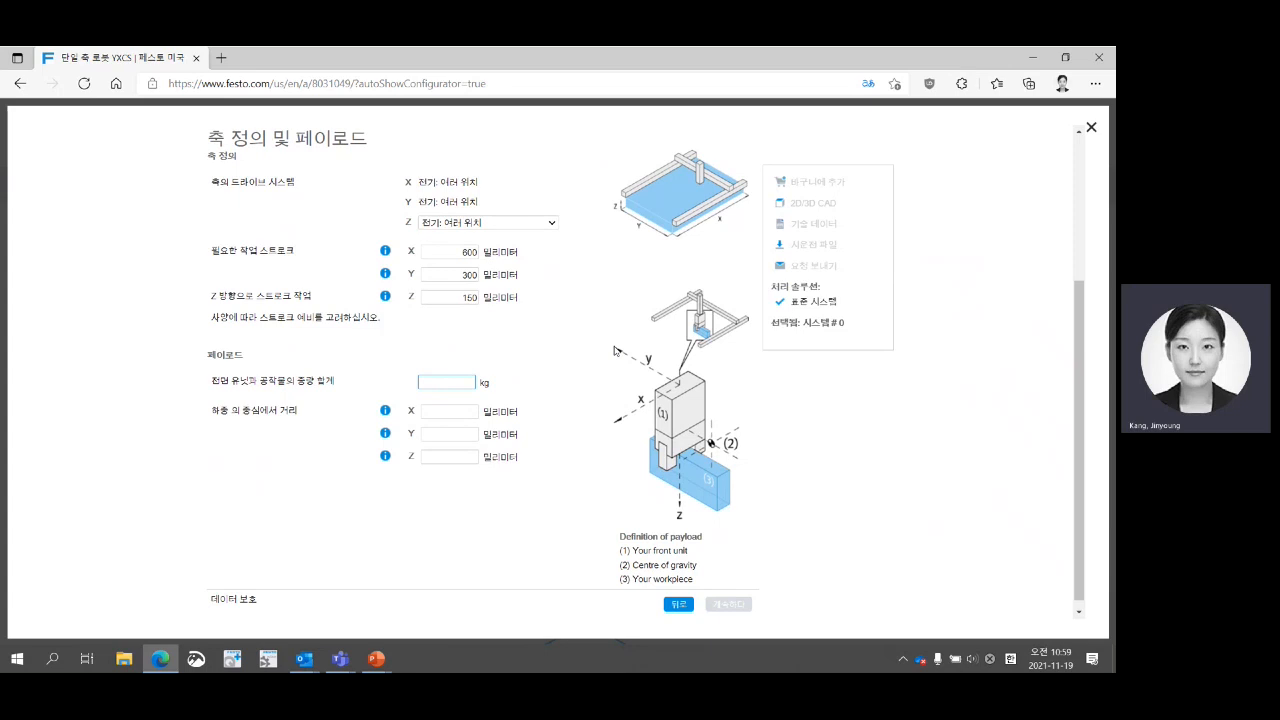
{"action": "left_click", "coordinate": [456, 383]}
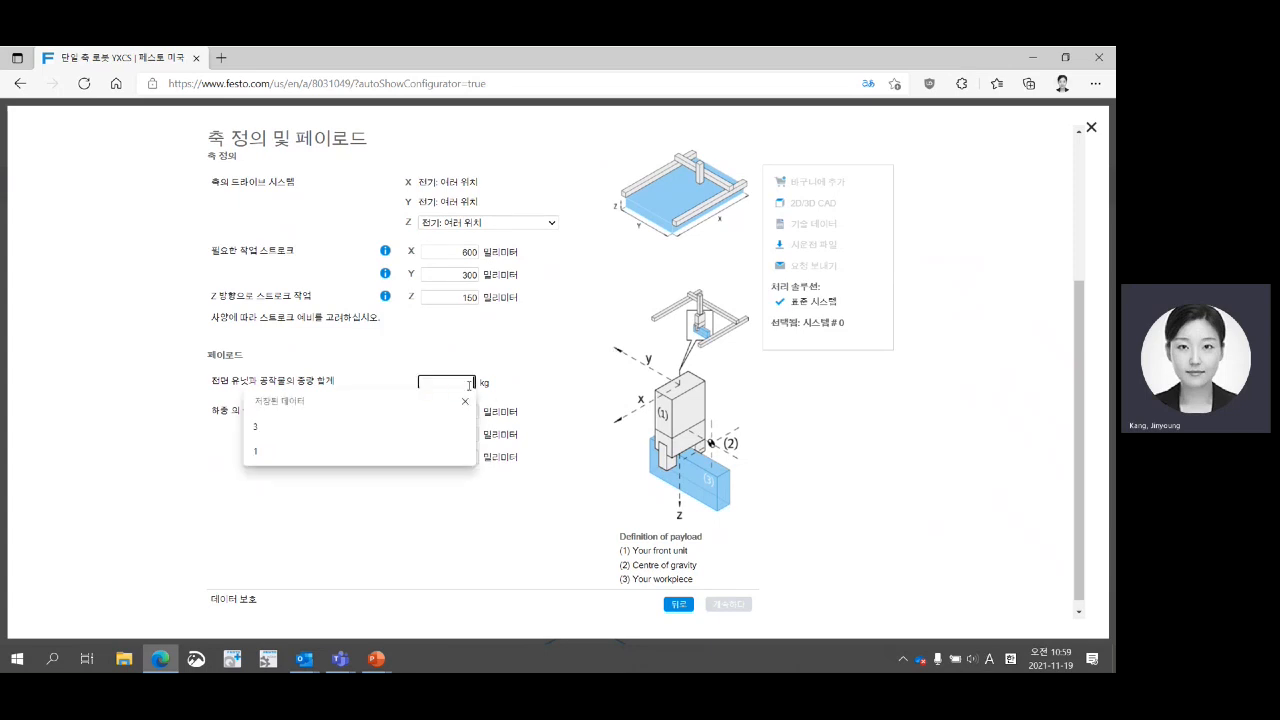
{"action": "type", "text": "1"}
{"action": "left_click", "coordinate": [573, 361]}
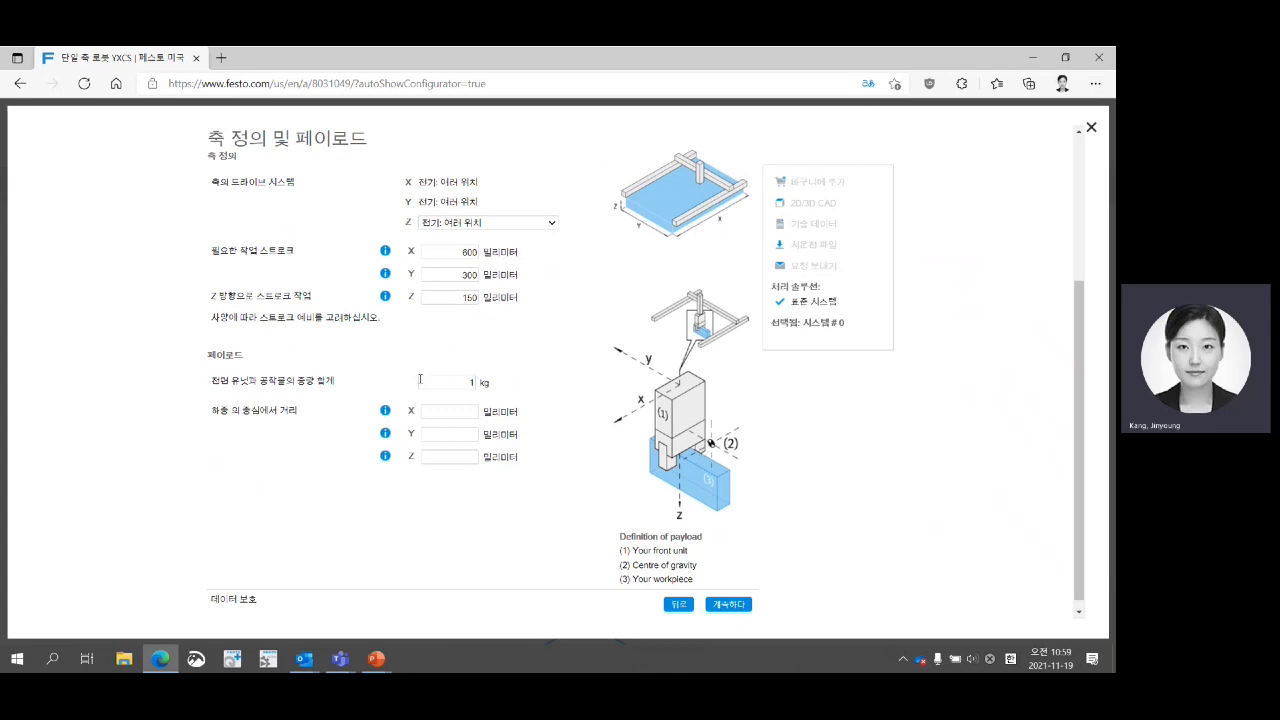
Set the load's centre-of-gravity distances to X 0, Y 15 and Z 10 mm, and continue to the reference cycle.
{"action": "left_click", "coordinate": [451, 411]}
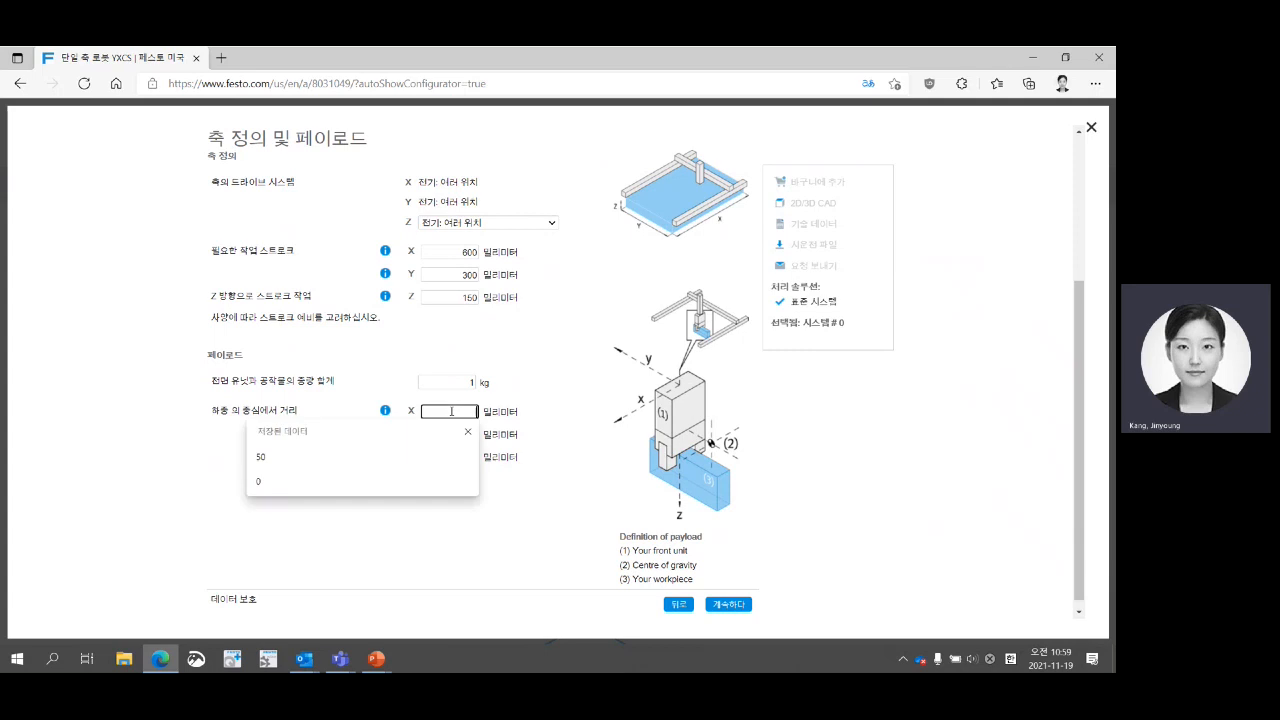
{"action": "type", "text": "0"}
{"action": "left_click", "coordinate": [464, 437]}
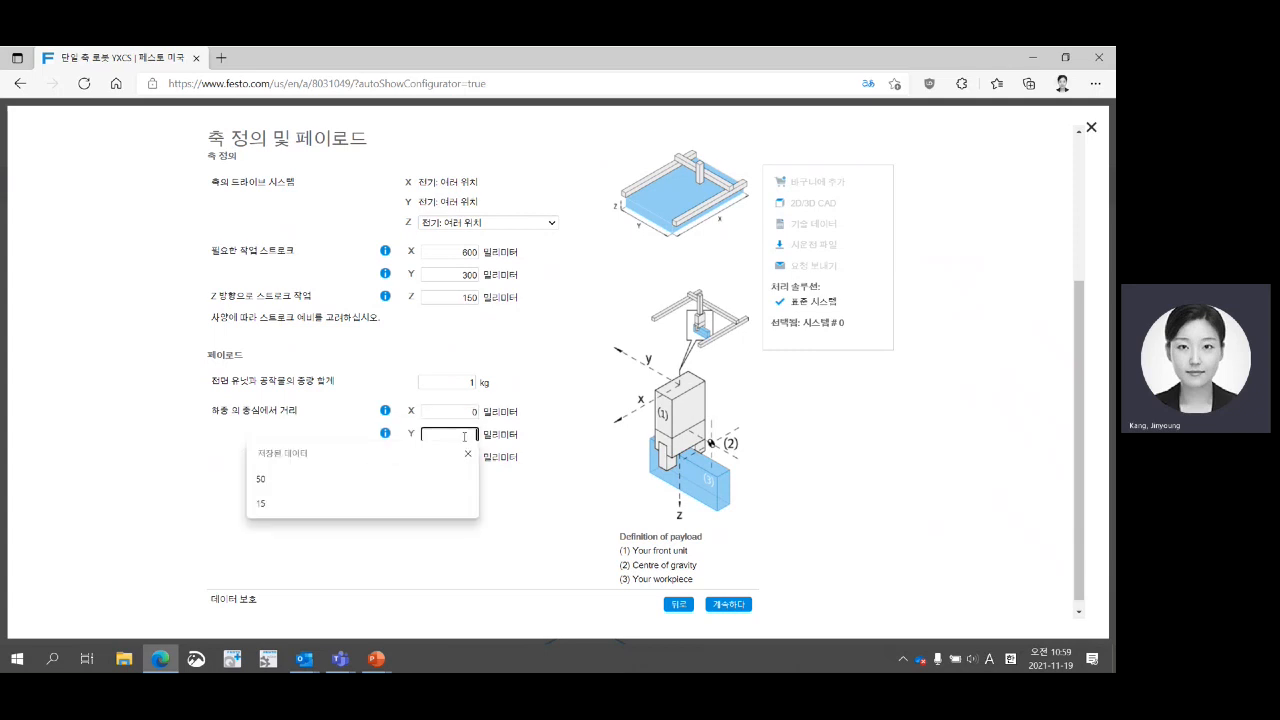
{"action": "type", "text": "15"}
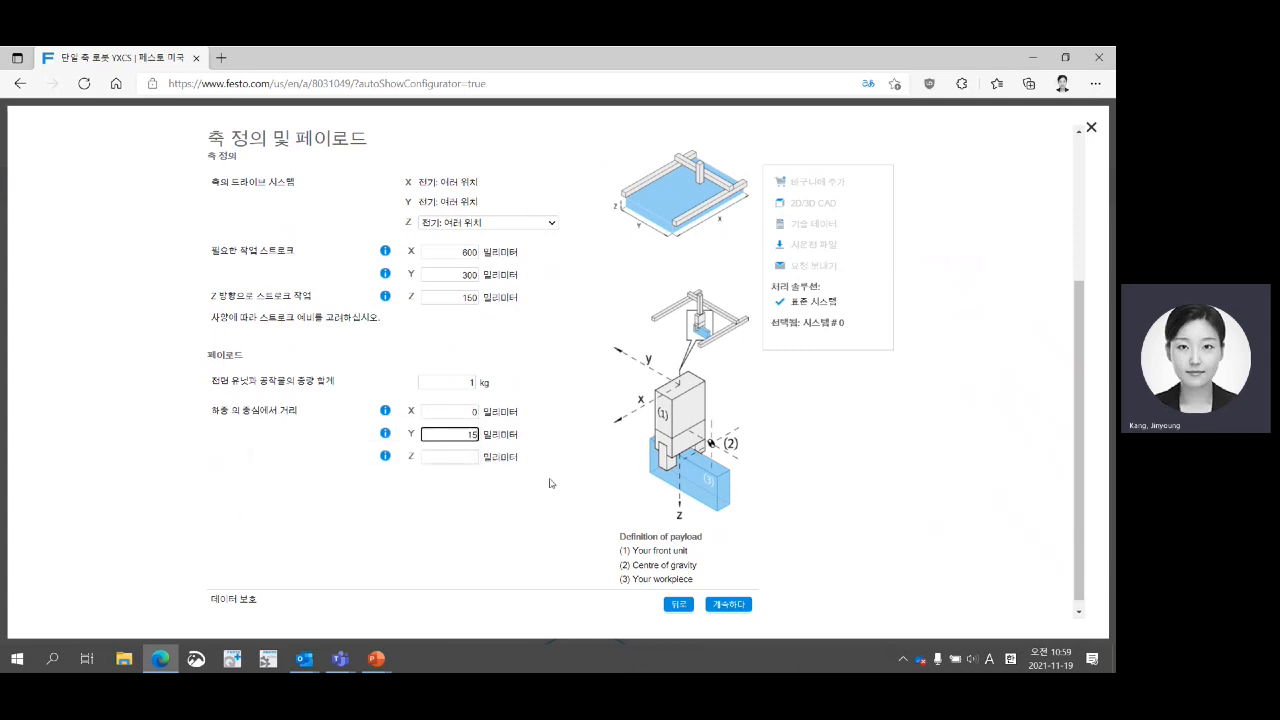
{"action": "left_click", "coordinate": [446, 455]}
{"action": "type", "text": "10"}
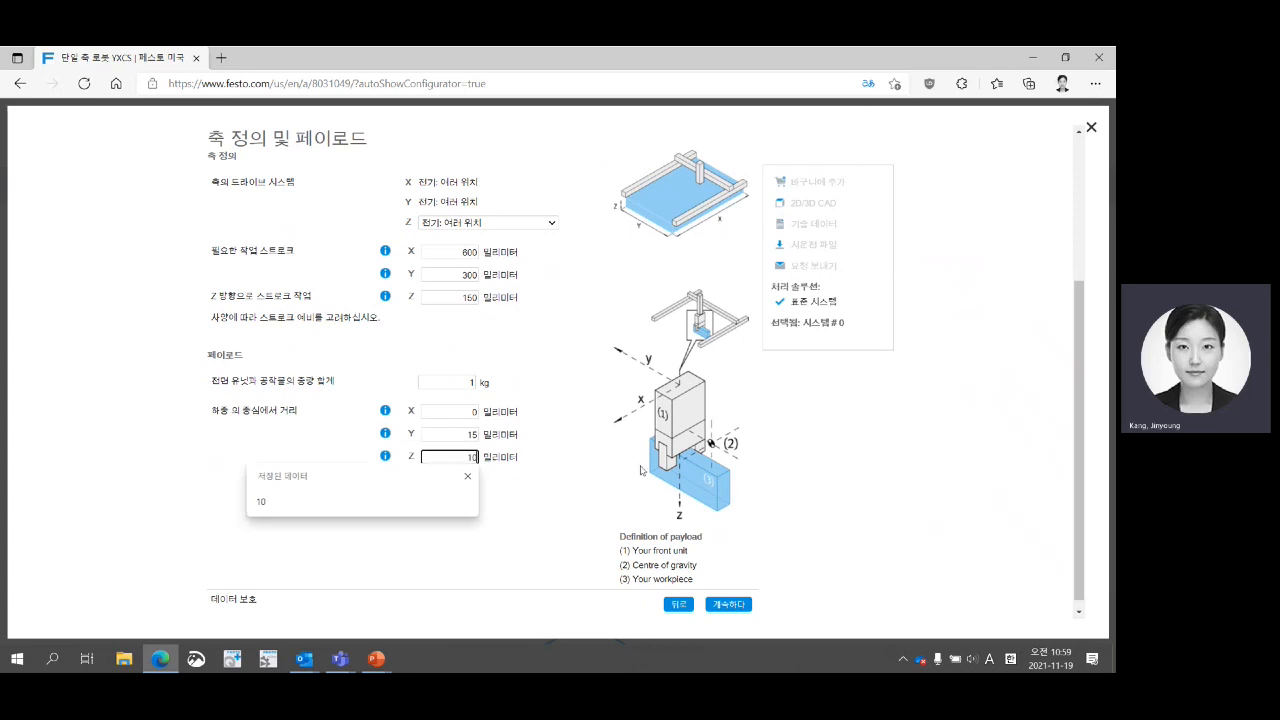
{"action": "left_click", "coordinate": [730, 604]}
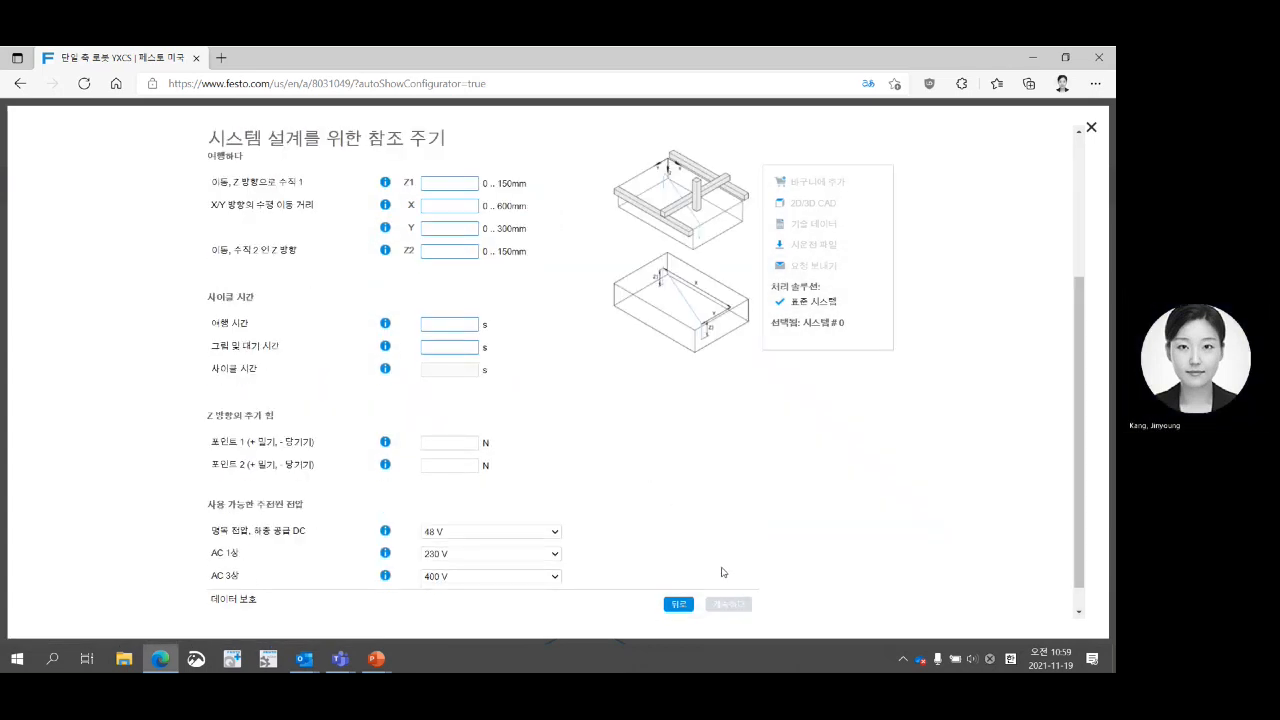
Enter the reference cycle travel distances: Z1 150 mm, X 500 mm, Y 290 mm and Z2 100 mm.
{"action": "scroll", "coordinate": [712, 515], "scroll_direction": "up", "scroll_amount": 3}
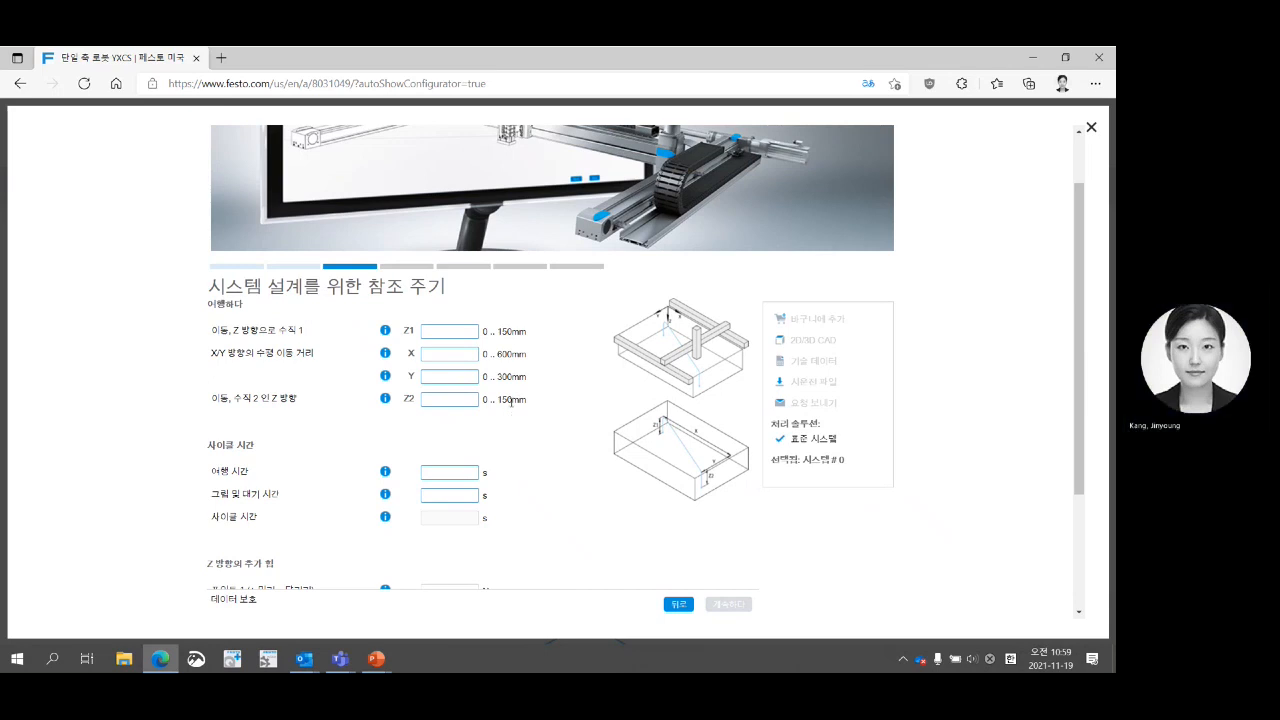
{"action": "scroll", "coordinate": [509, 405], "scroll_direction": "down", "scroll_amount": 2}
{"action": "scroll", "coordinate": [510, 402], "scroll_direction": "up", "scroll_amount": 2}
{"action": "scroll", "coordinate": [510, 402], "scroll_direction": "up", "scroll_amount": 1}
{"action": "left_click", "coordinate": [466, 331]}
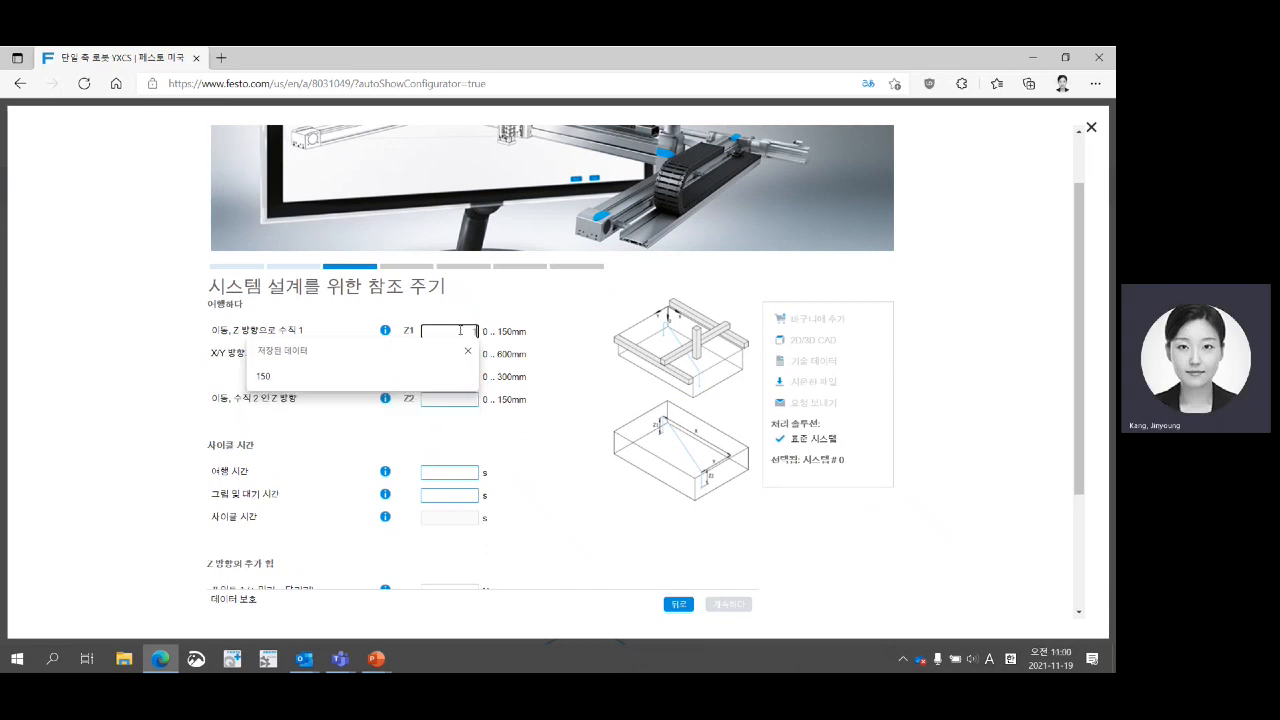
{"action": "left_click", "coordinate": [320, 400]}
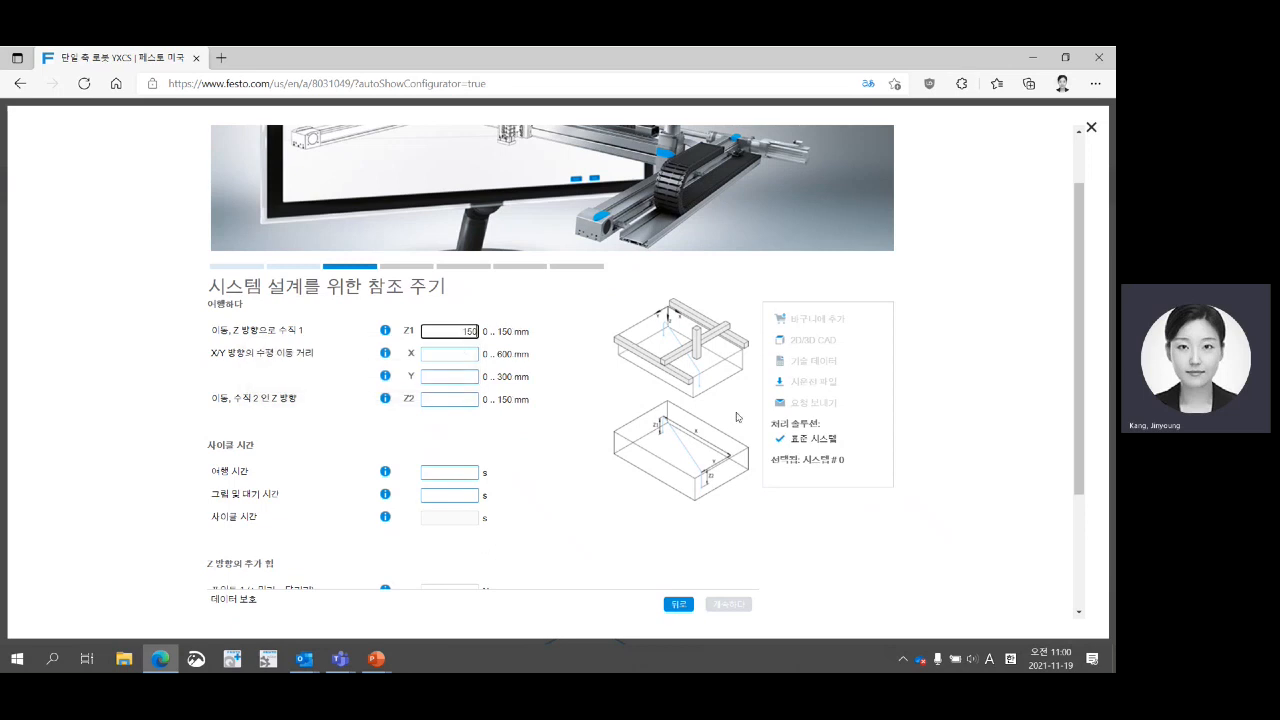
{"action": "left_click", "coordinate": [465, 355]}
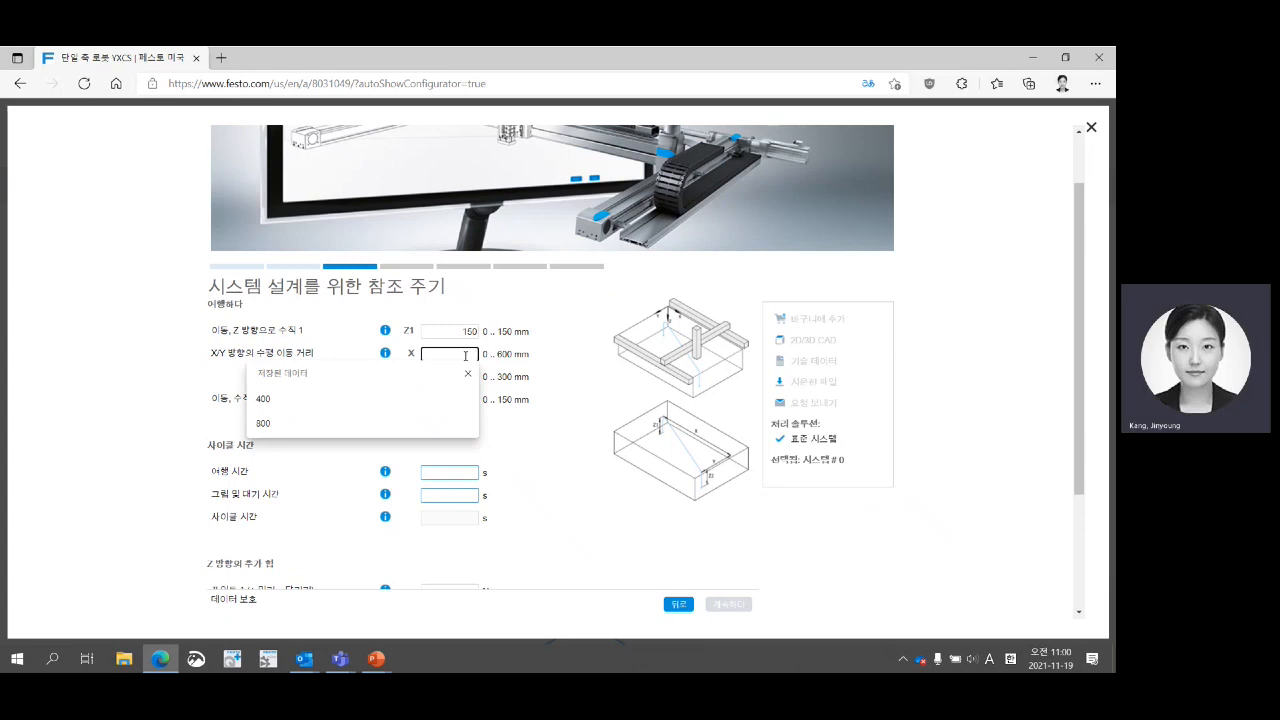
{"action": "type", "text": "150"}
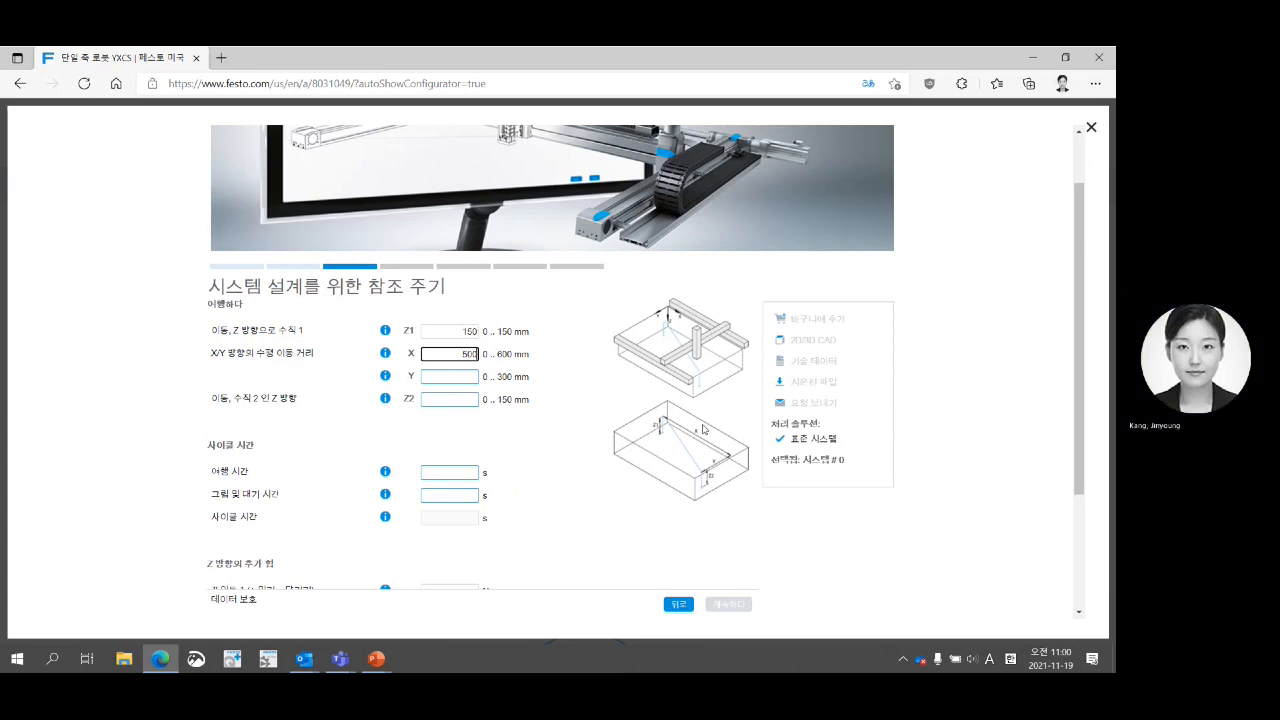
{"action": "left_click", "coordinate": [458, 378]}
{"action": "type", "text": "200"}
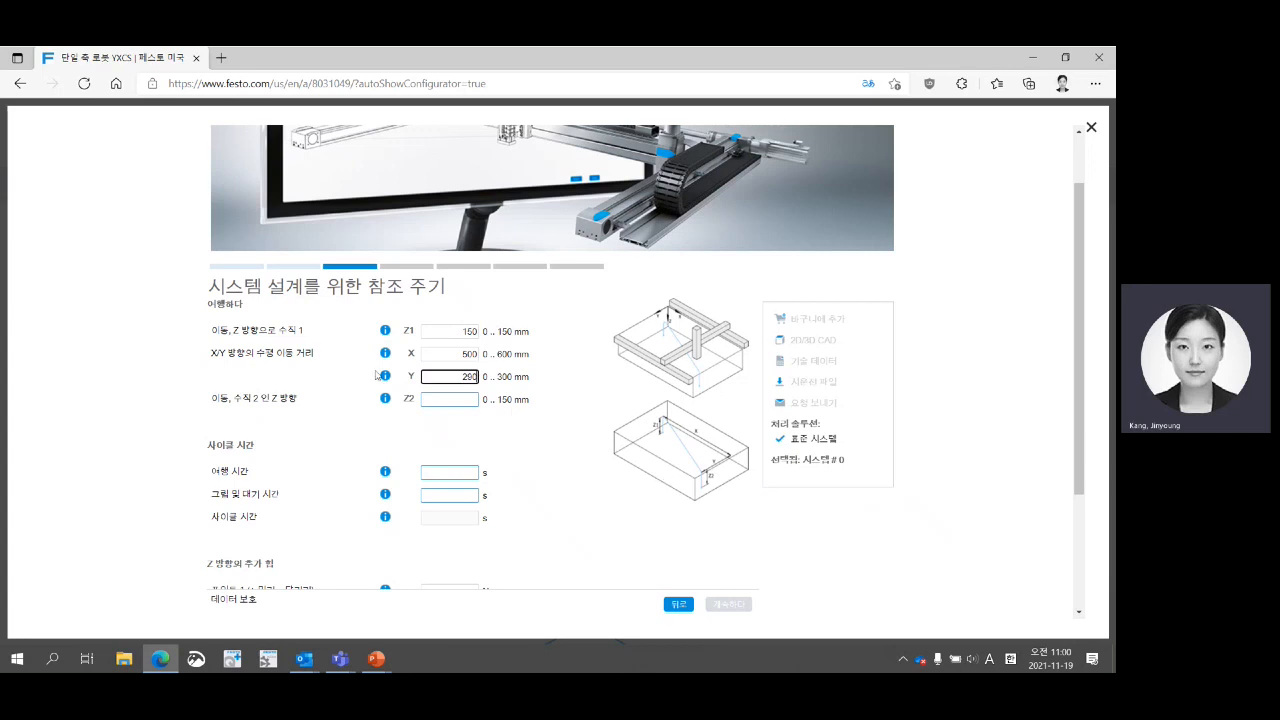
{"action": "left_click", "coordinate": [473, 394]}
{"action": "type", "text": "100"}
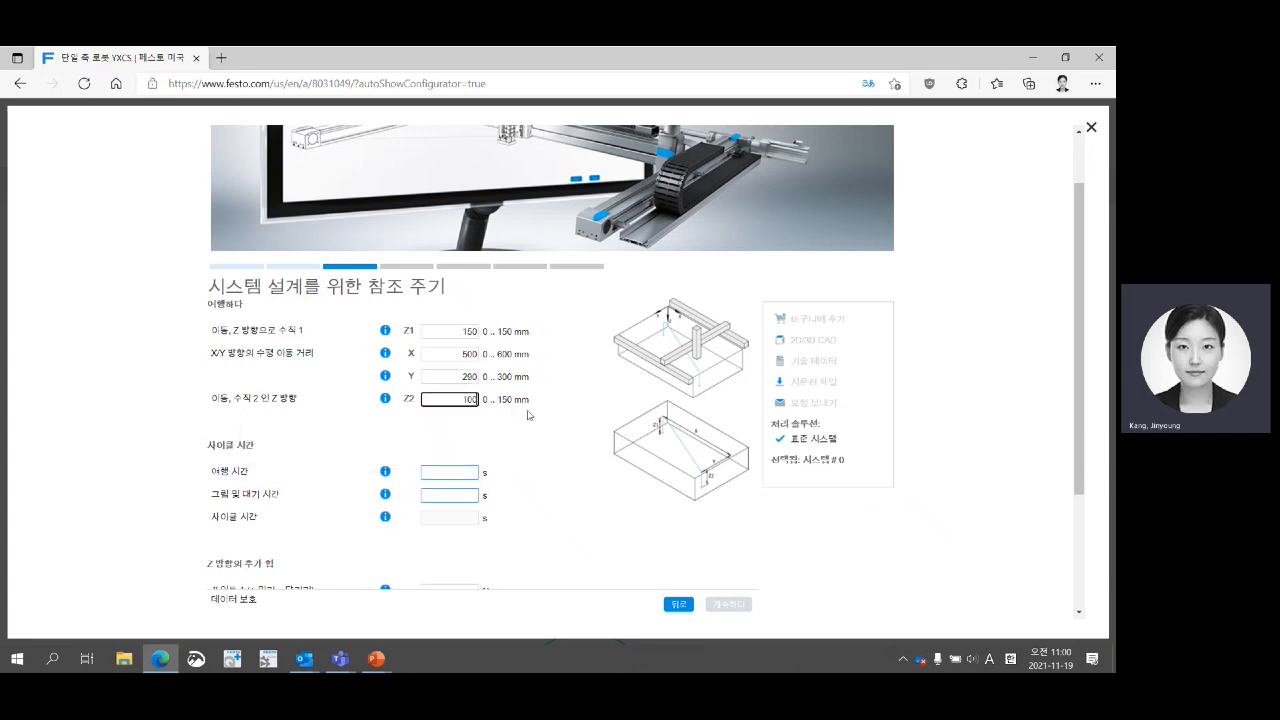
{"action": "left_click", "coordinate": [535, 433]}
Set the cycle's travel time to 2.5 s and the grip and waiting time to 0.5 s.
{"action": "scroll", "coordinate": [535, 433], "scroll_direction": "down", "scroll_amount": 1}
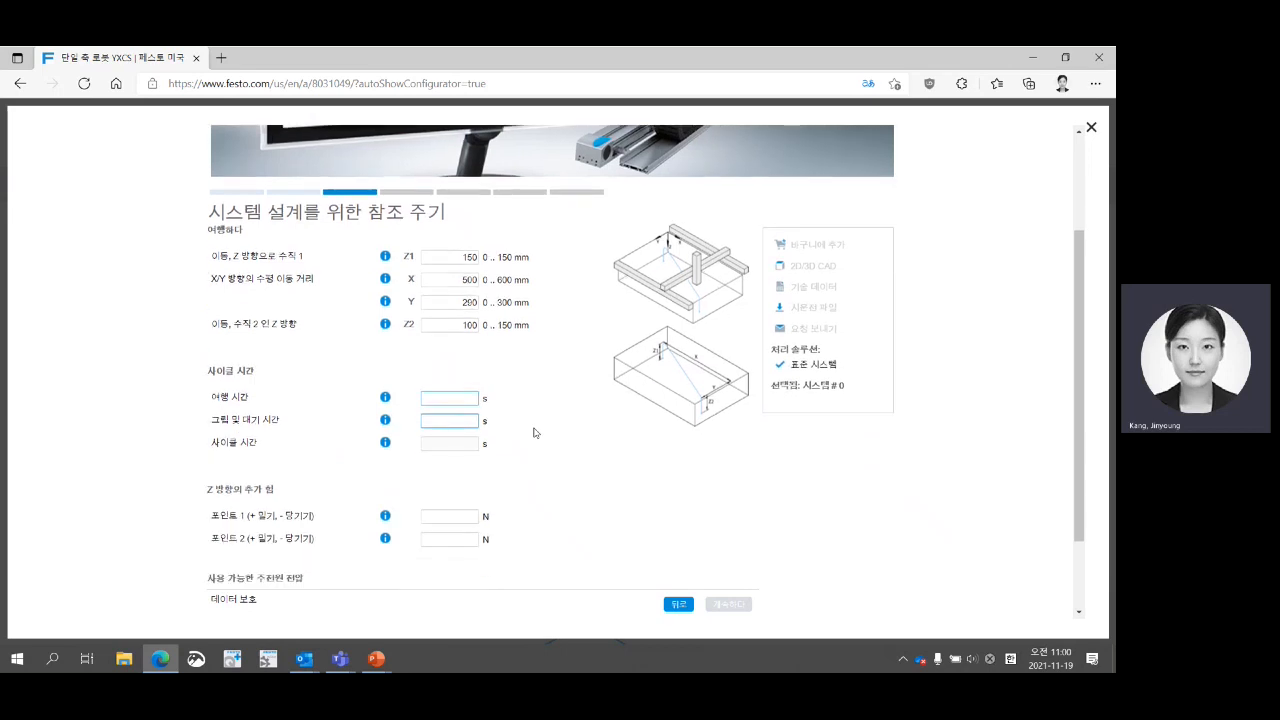
{"action": "left_click", "coordinate": [476, 396]}
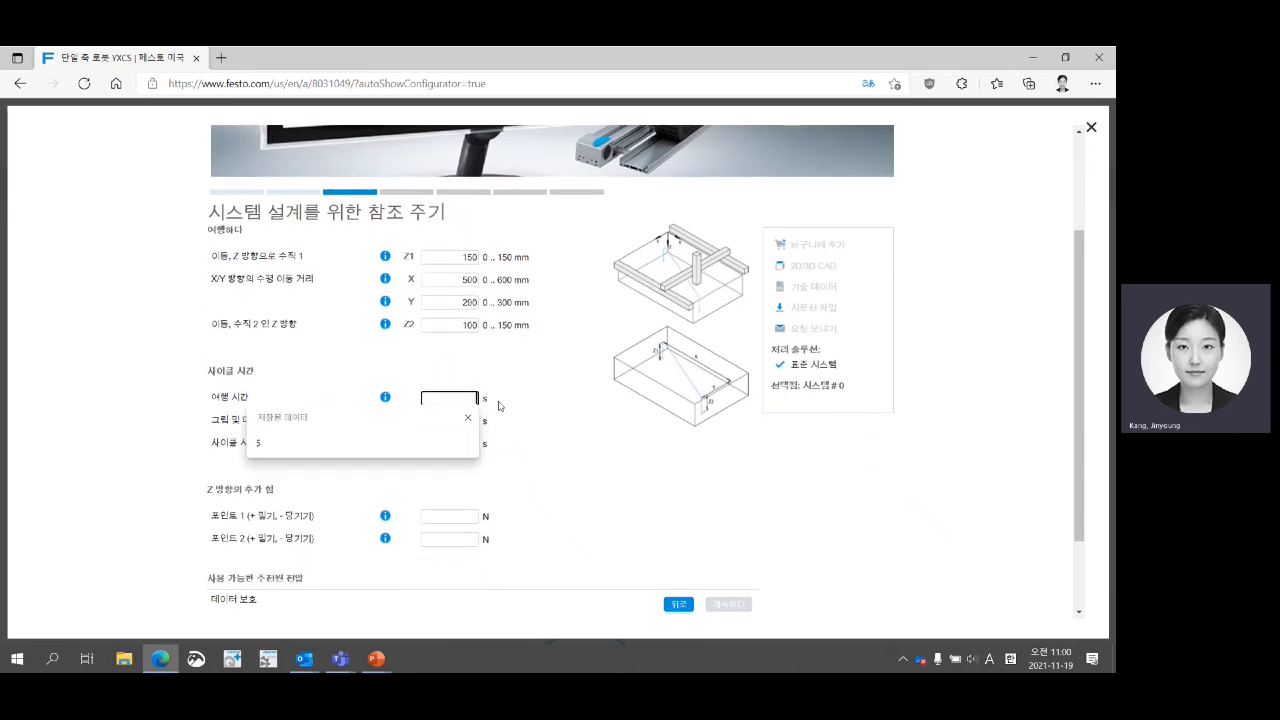
{"action": "type", "text": "2.5"}
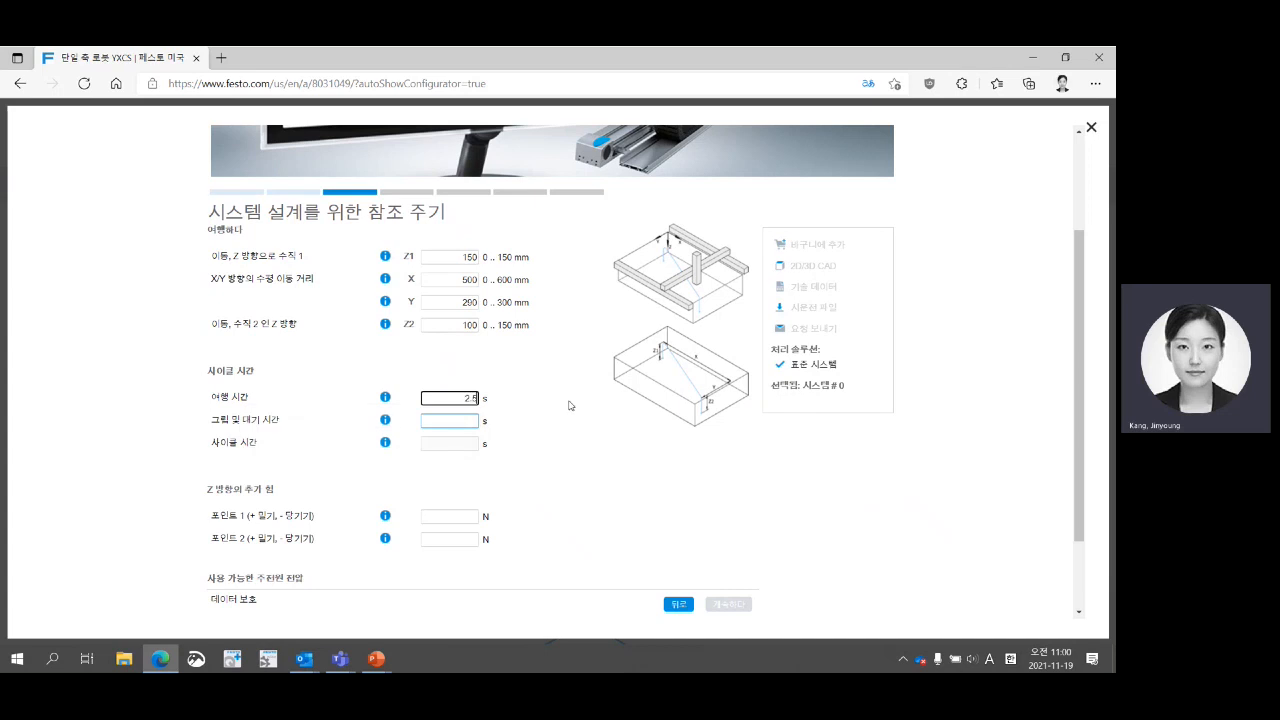
{"action": "left_click", "coordinate": [452, 421]}
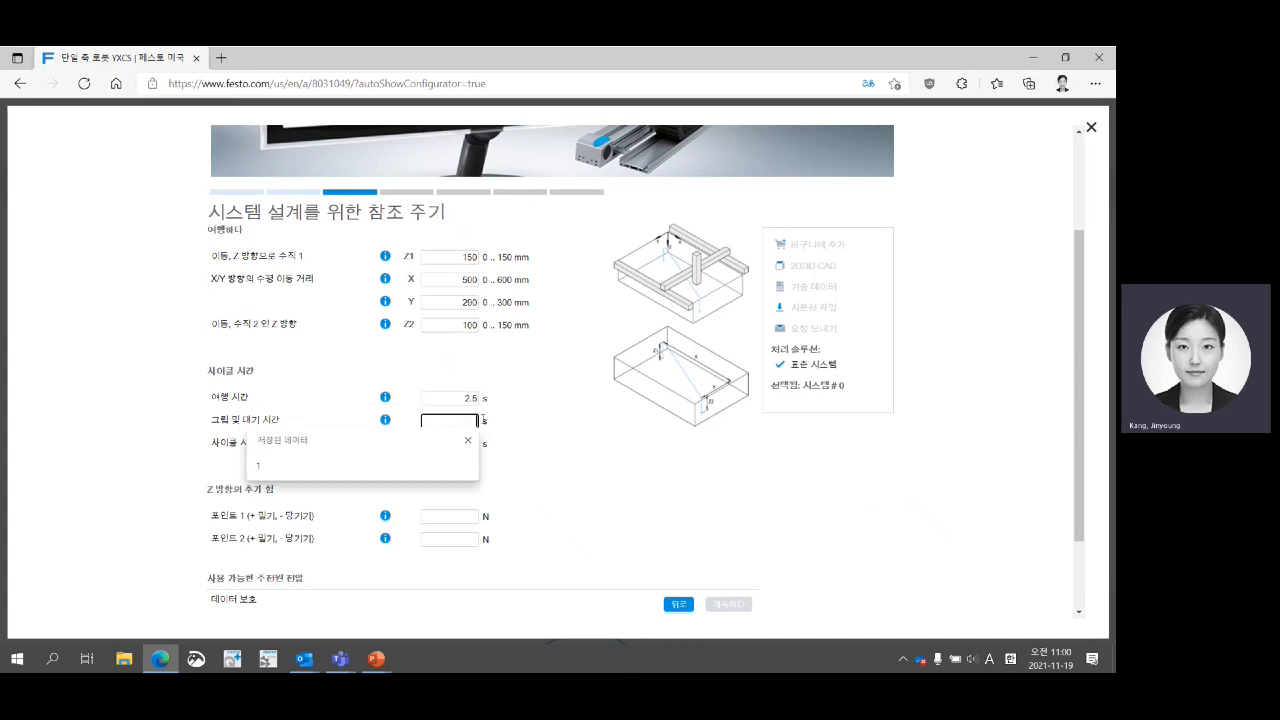
{"action": "type", "text": "0.5"}
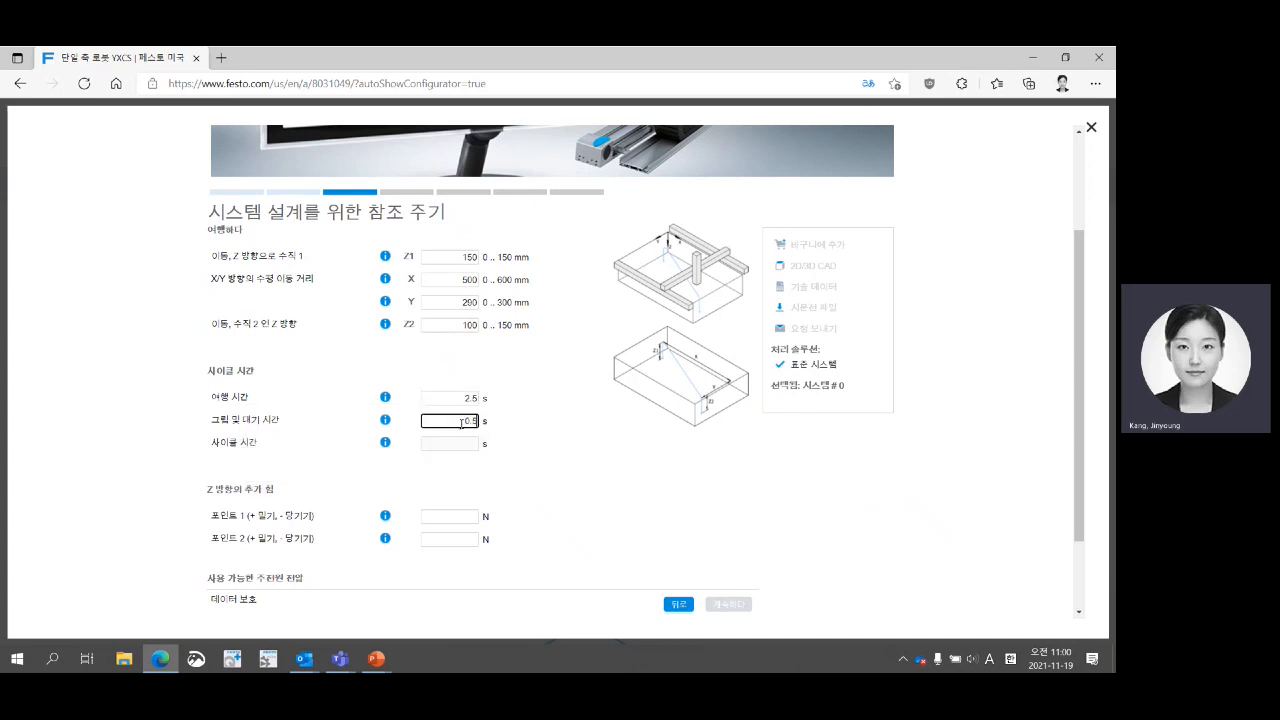
{"action": "left_click", "coordinate": [536, 433]}
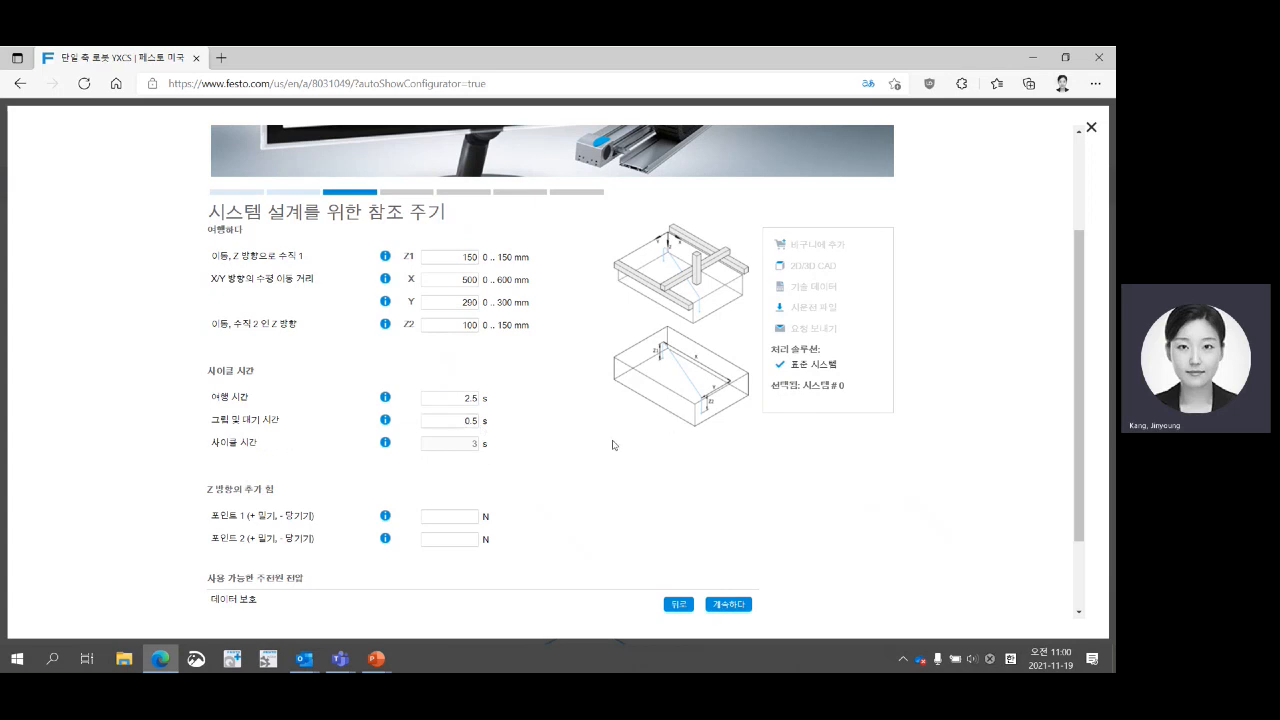
{"action": "scroll", "coordinate": [613, 445], "scroll_direction": "down", "scroll_amount": 2}
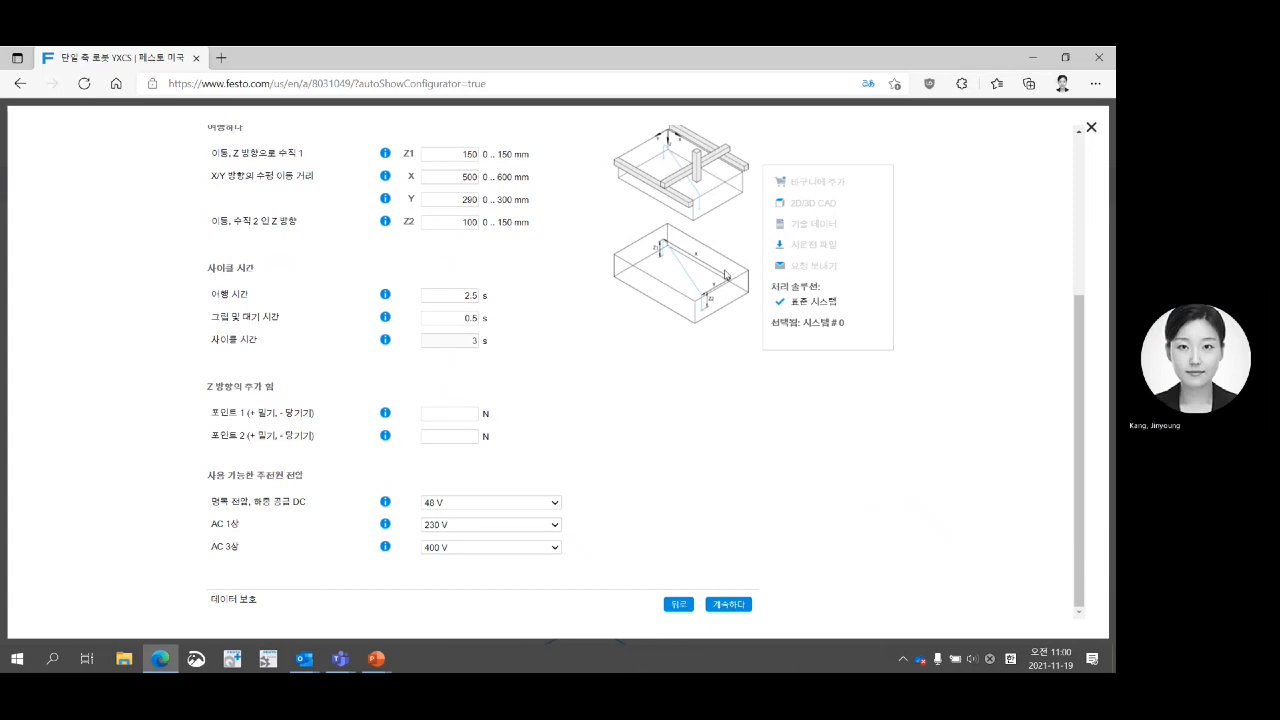
{"action": "left_click", "coordinate": [463, 417]}
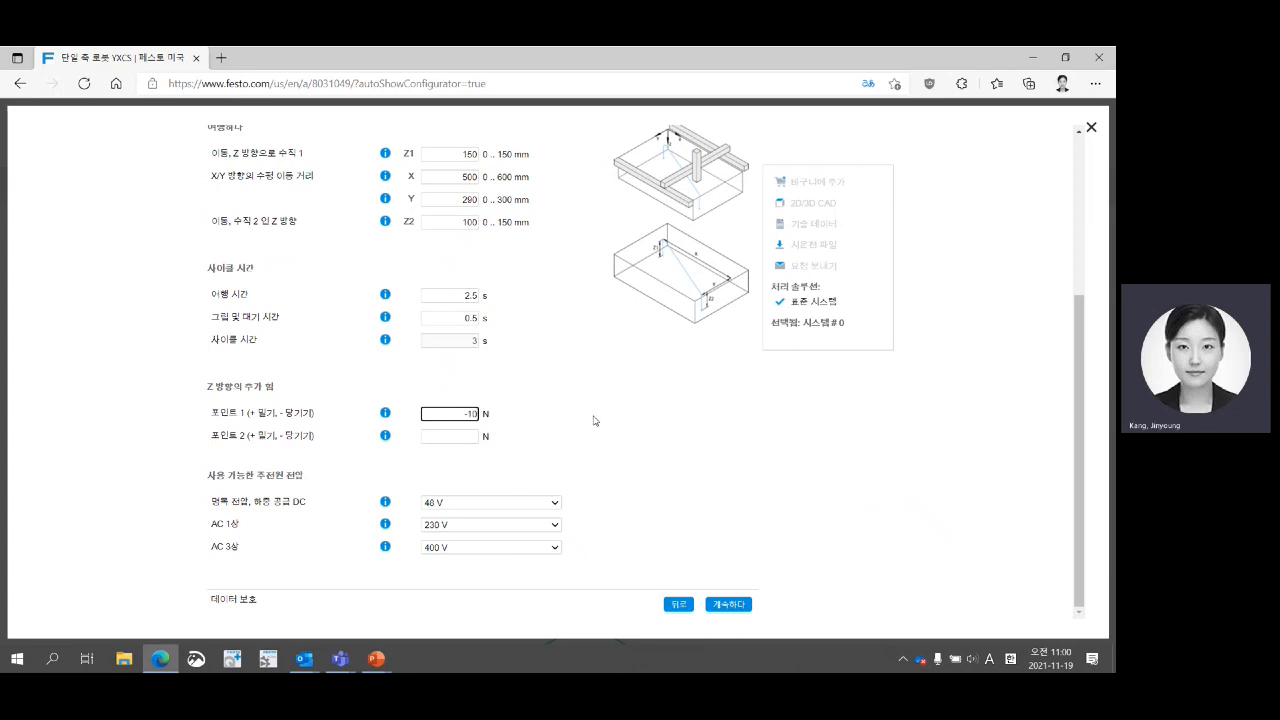
{"action": "left_click", "coordinate": [589, 416]}
Set the supply voltages to DC not available, AC single-phase 220 V and AC three-phase 480 V, and calculate the suitable systems.
{"action": "left_click", "coordinate": [554, 503]}
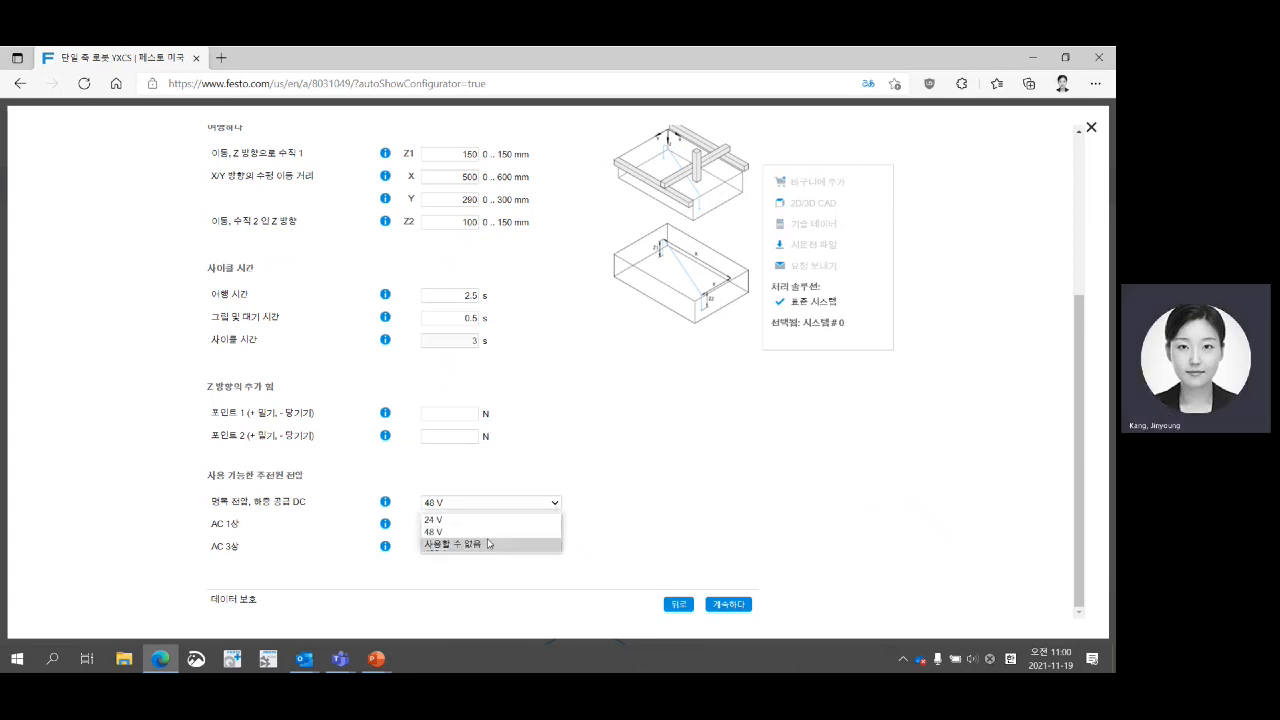
{"action": "left_click", "coordinate": [482, 546]}
{"action": "left_click", "coordinate": [552, 525]}
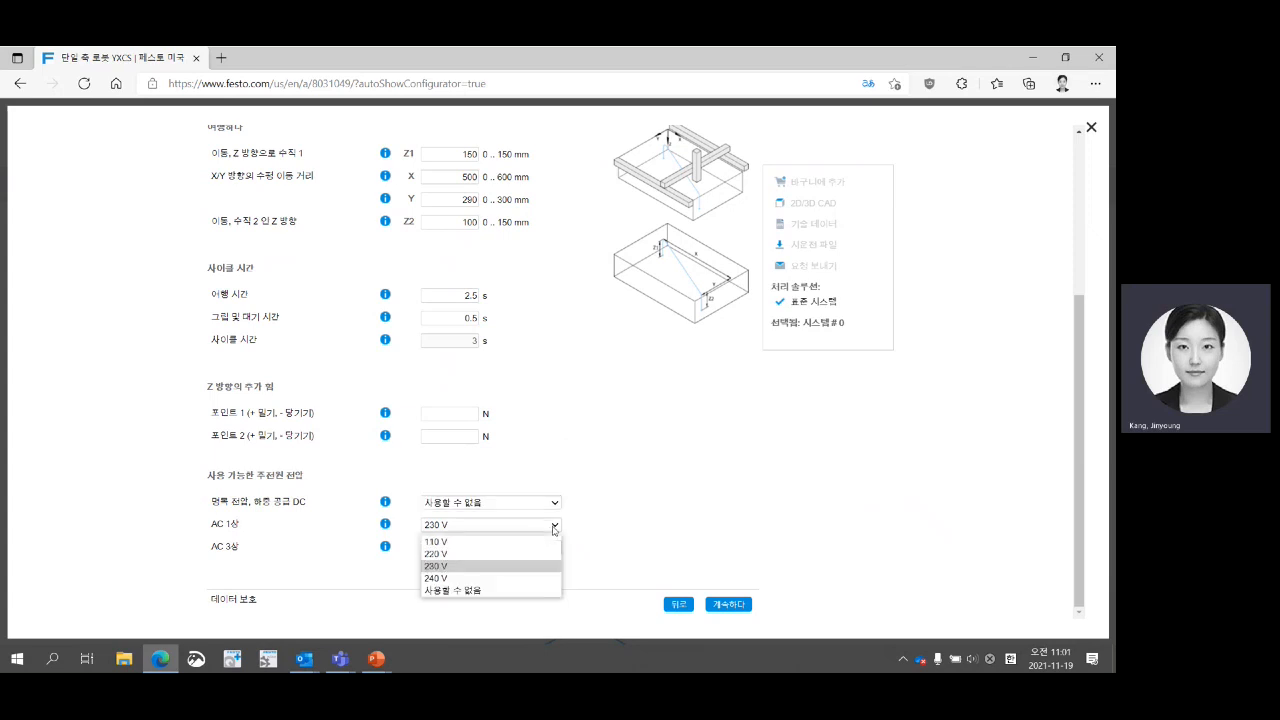
{"action": "left_click", "coordinate": [538, 566]}
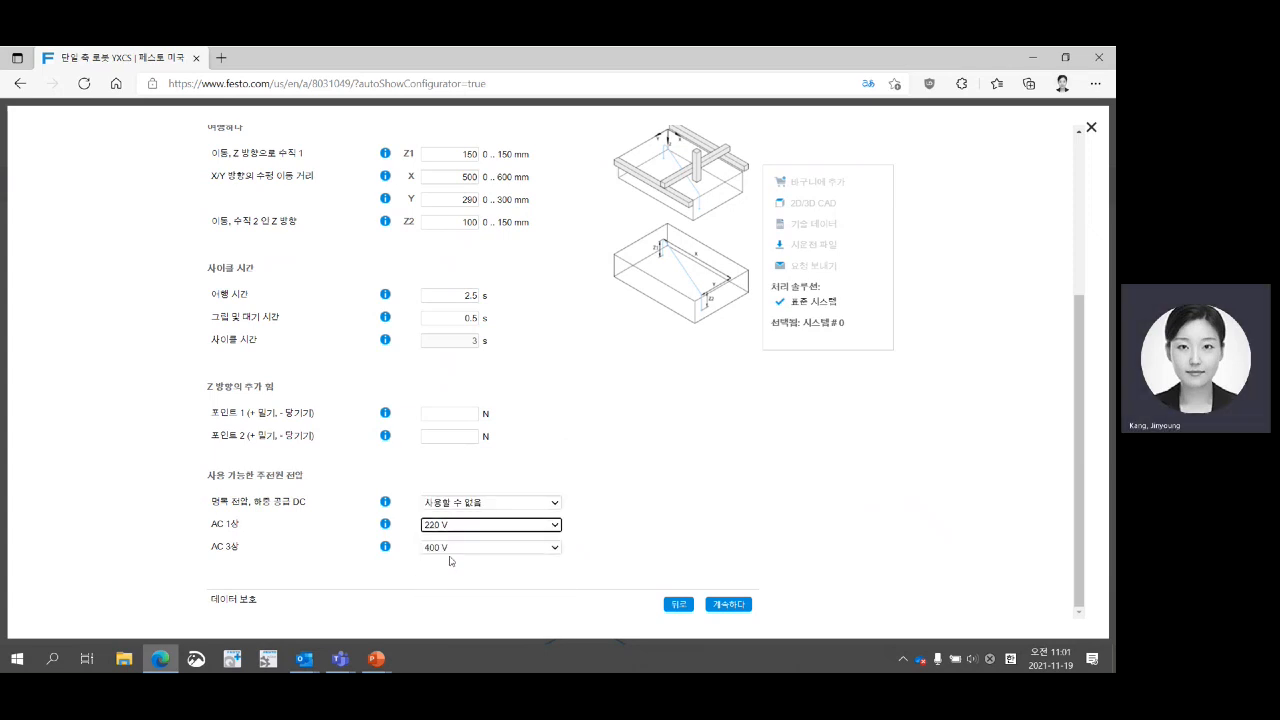
{"action": "left_click", "coordinate": [556, 548]}
{"action": "left_click", "coordinate": [470, 505]}
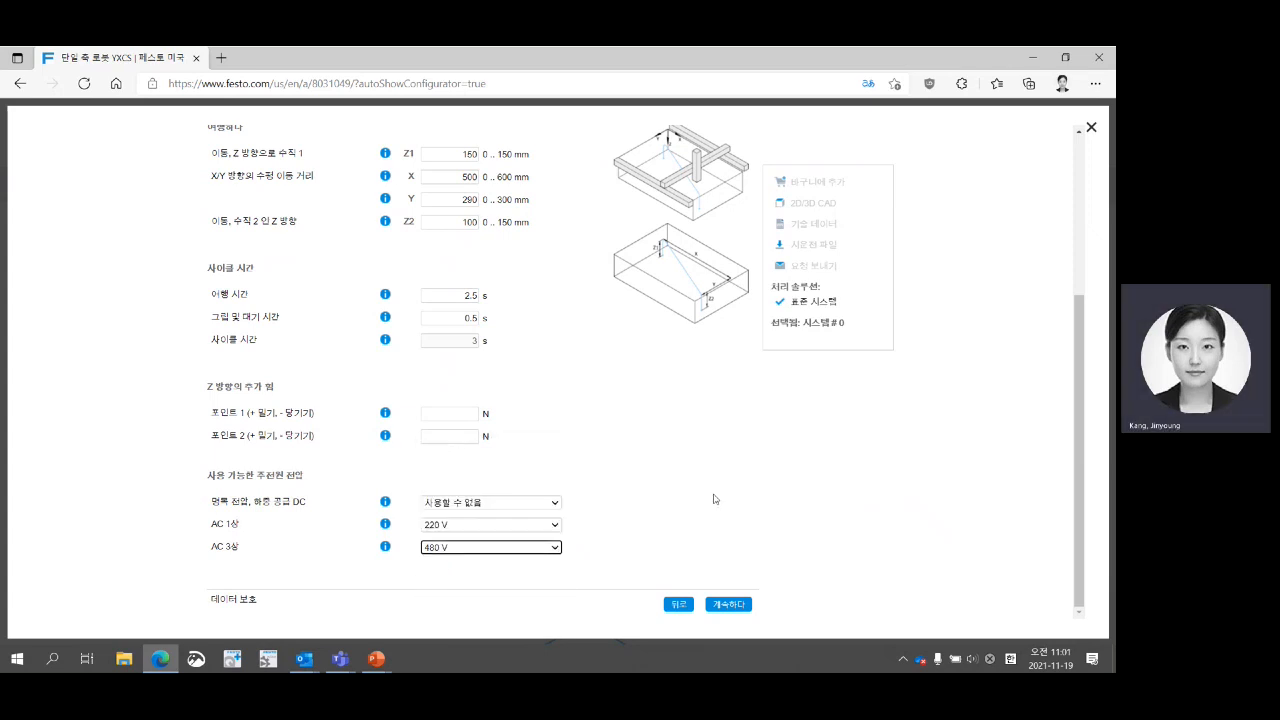
{"action": "left_click", "coordinate": [729, 605]}
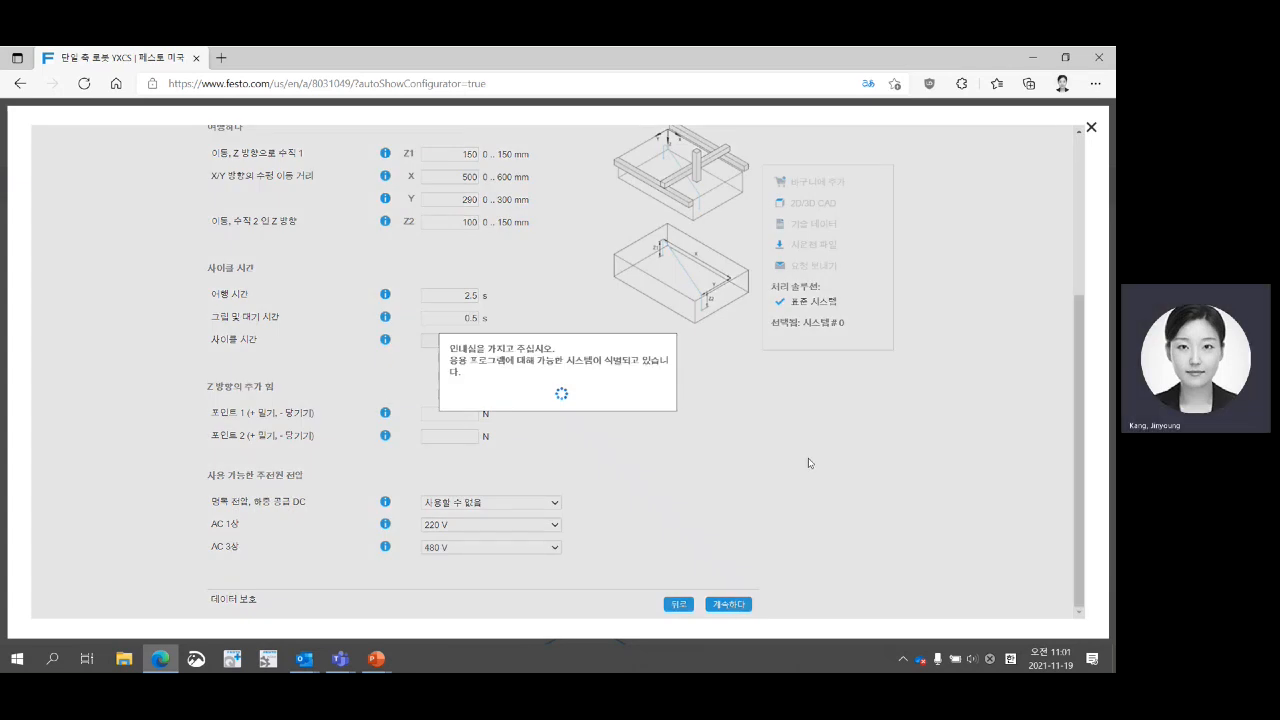
Filter the calculated systems to exclude those with the EMMS-AS servo motor.
{"action": "scroll", "coordinate": [811, 468], "scroll_direction": "up", "scroll_amount": 3}
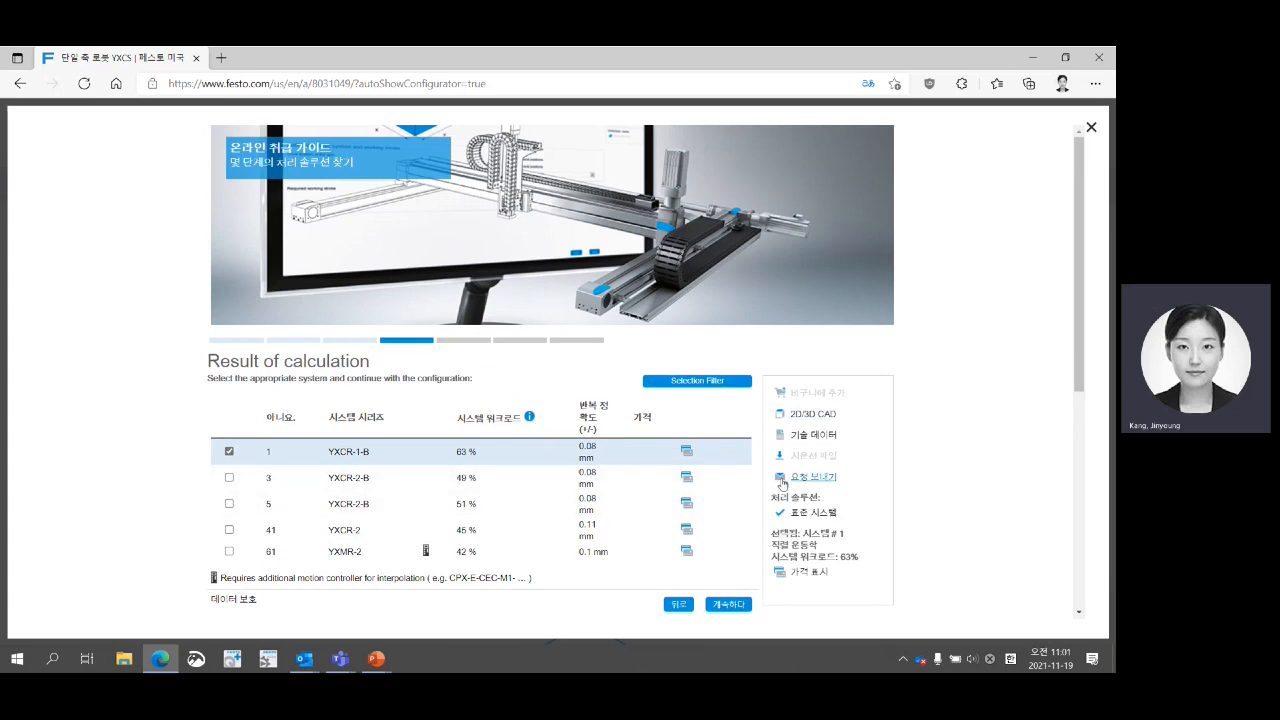
{"action": "scroll", "coordinate": [783, 484], "scroll_direction": "down", "scroll_amount": 3}
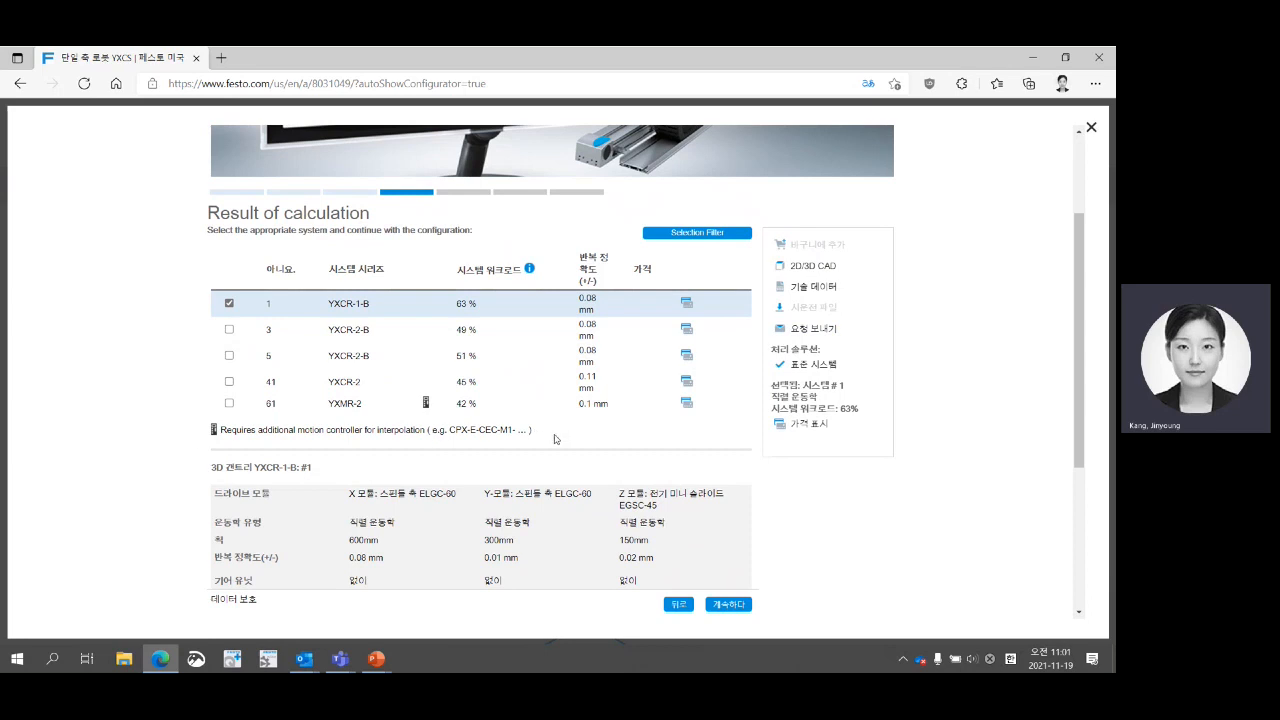
{"action": "left_click", "coordinate": [682, 237]}
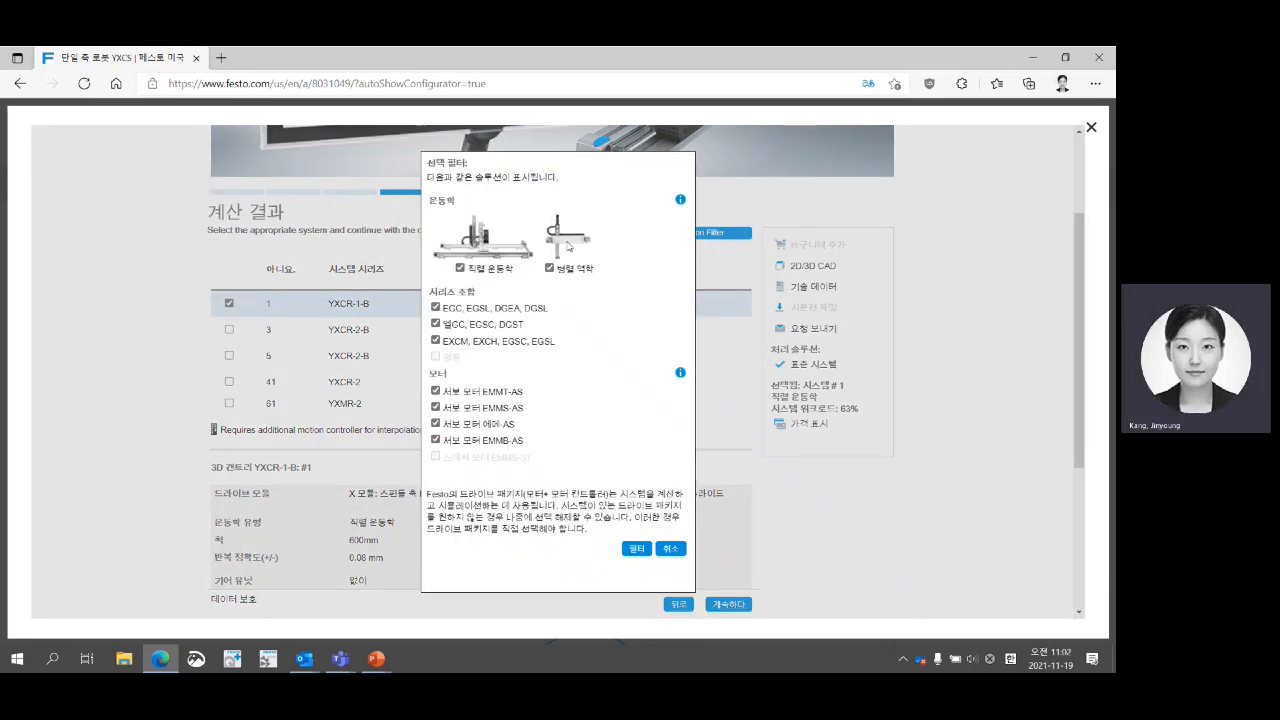
{"action": "left_click", "coordinate": [435, 407]}
{"action": "left_click", "coordinate": [638, 549]}
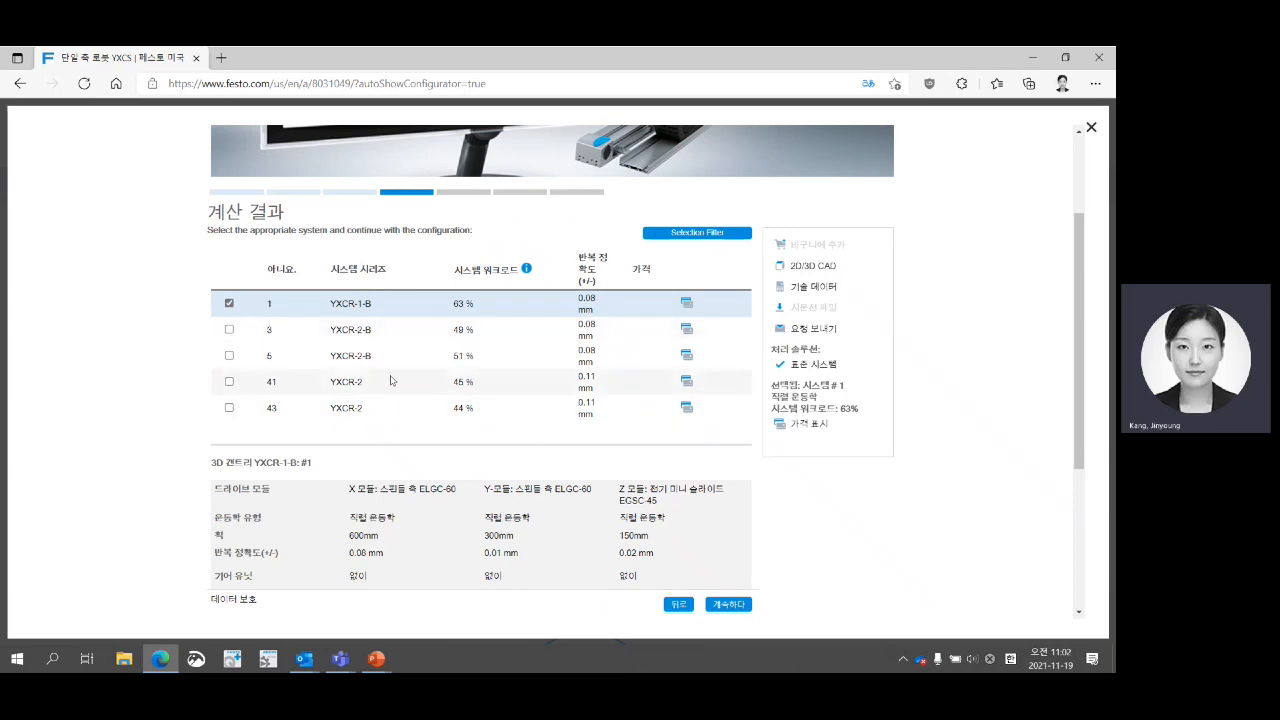
Continue with the preselected YXCR-1-B system and set its X-axis motor attachment position to right (오른쪽).
{"action": "scroll", "coordinate": [695, 540], "scroll_direction": "down", "scroll_amount": 3}
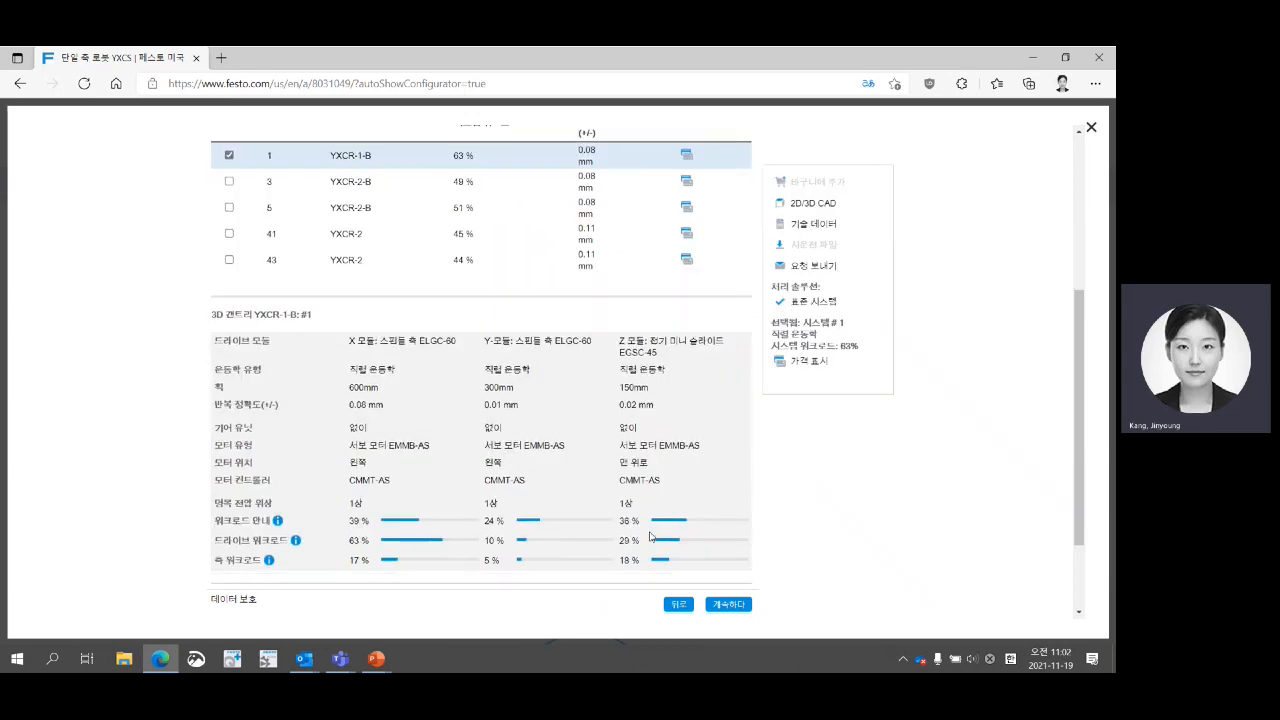
{"action": "left_click", "coordinate": [721, 606]}
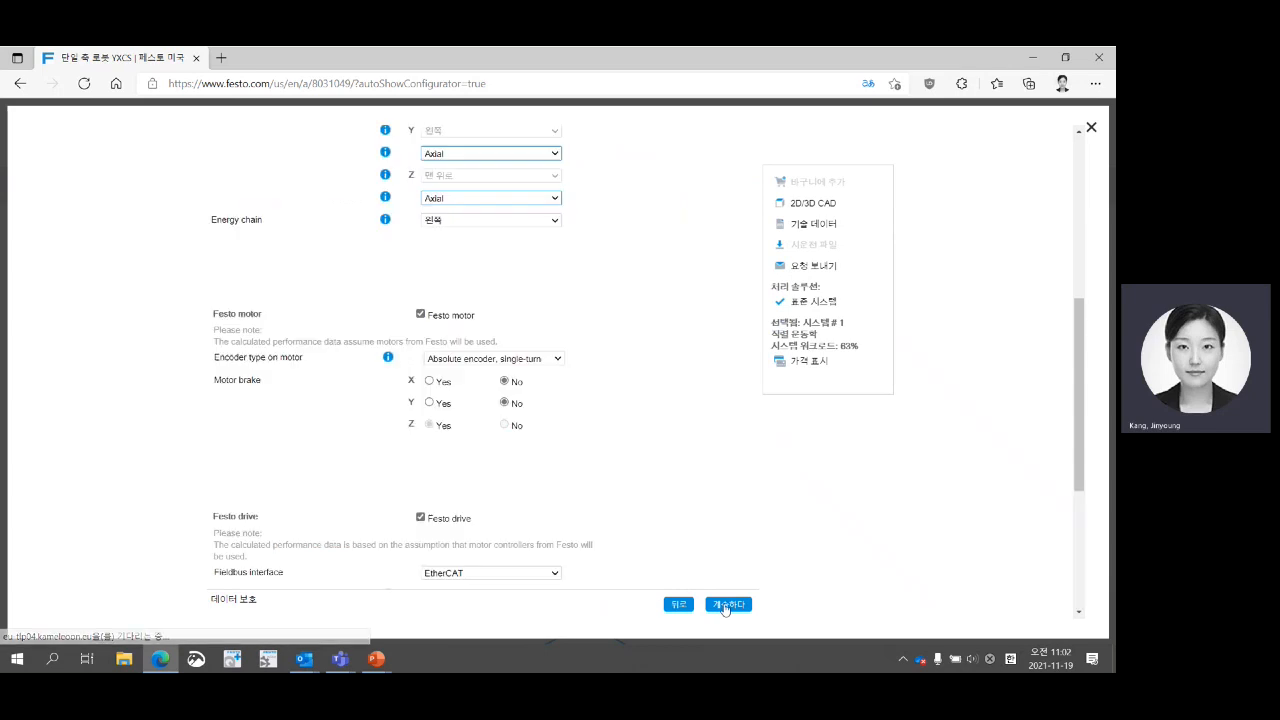
{"action": "scroll", "coordinate": [608, 488], "scroll_direction": "up", "scroll_amount": 3}
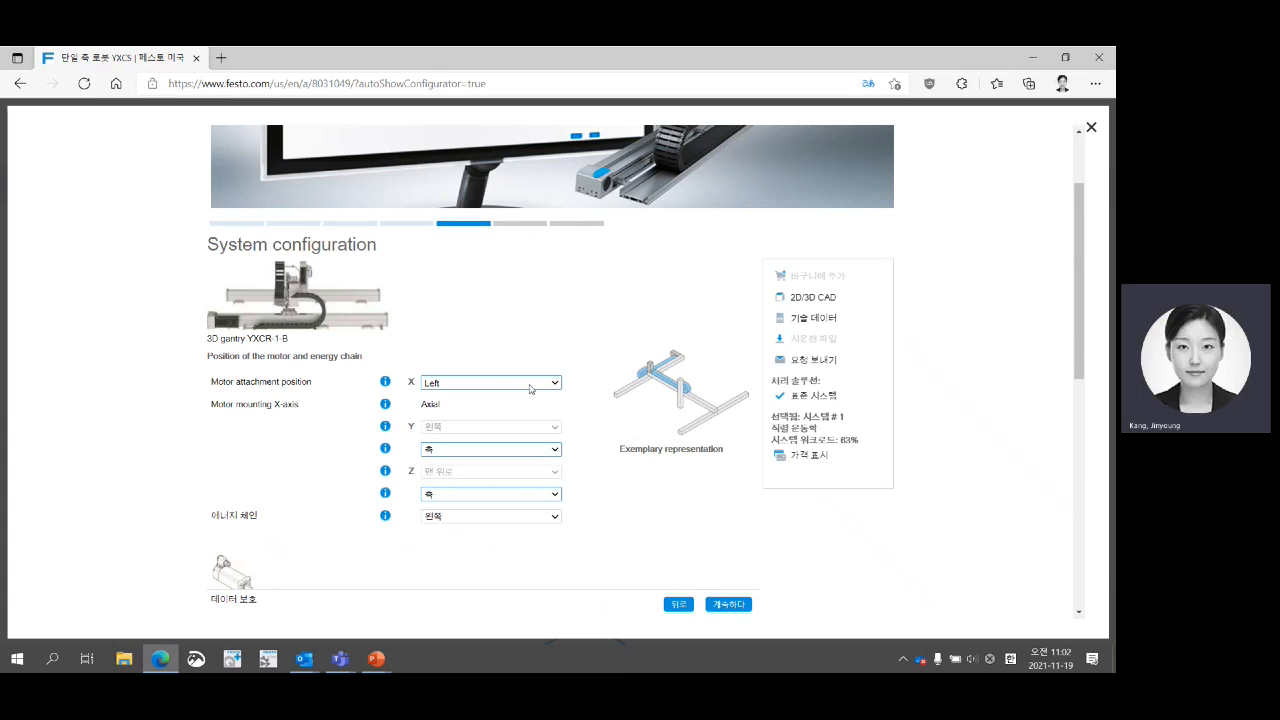
{"action": "left_click", "coordinate": [530, 389]}
{"action": "left_click", "coordinate": [480, 418]}
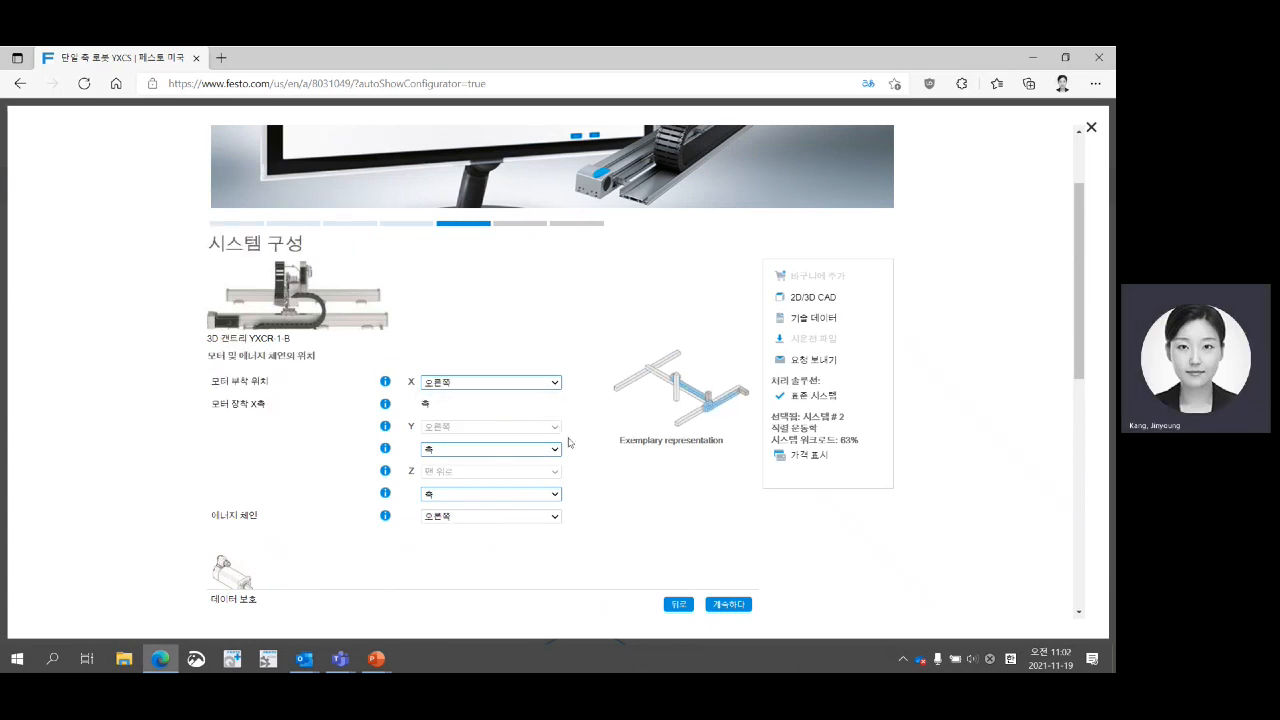
Set the motor mounting of both the Y and Z axes to parallel (평행의).
{"action": "scroll", "coordinate": [569, 445], "scroll_direction": "down", "scroll_amount": 1}
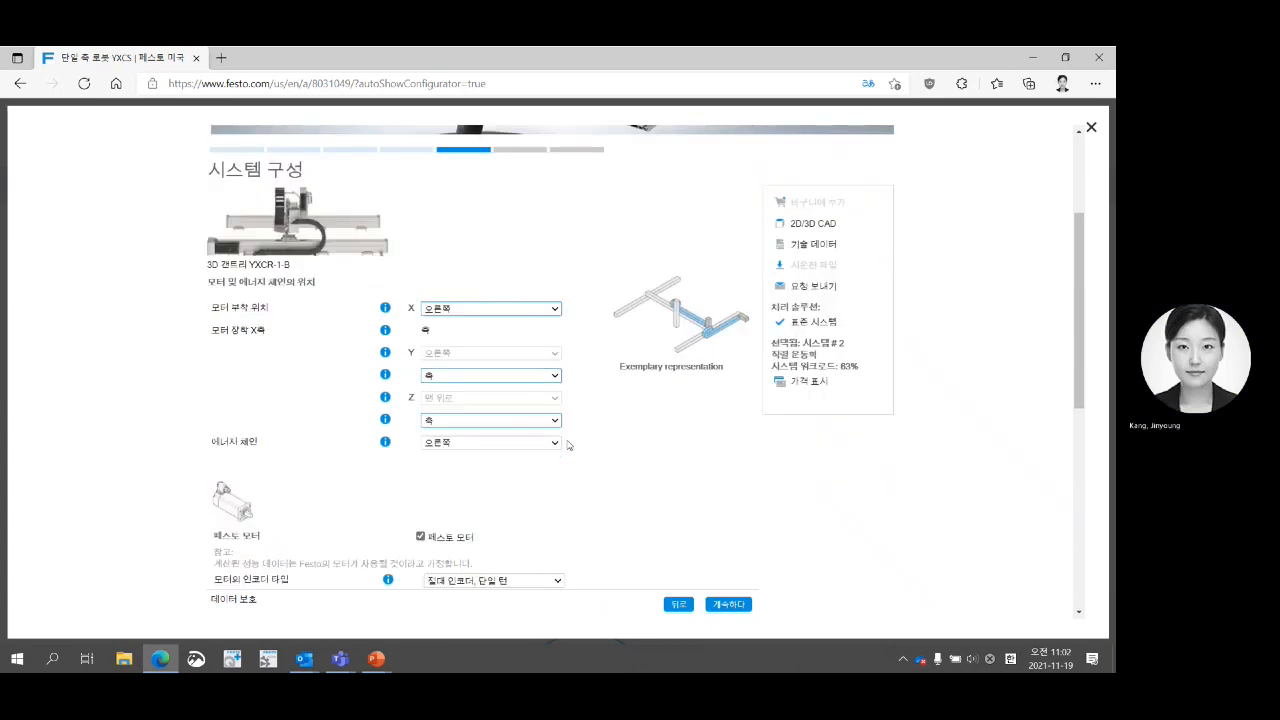
{"action": "left_click", "coordinate": [530, 379]}
{"action": "left_click", "coordinate": [523, 407]}
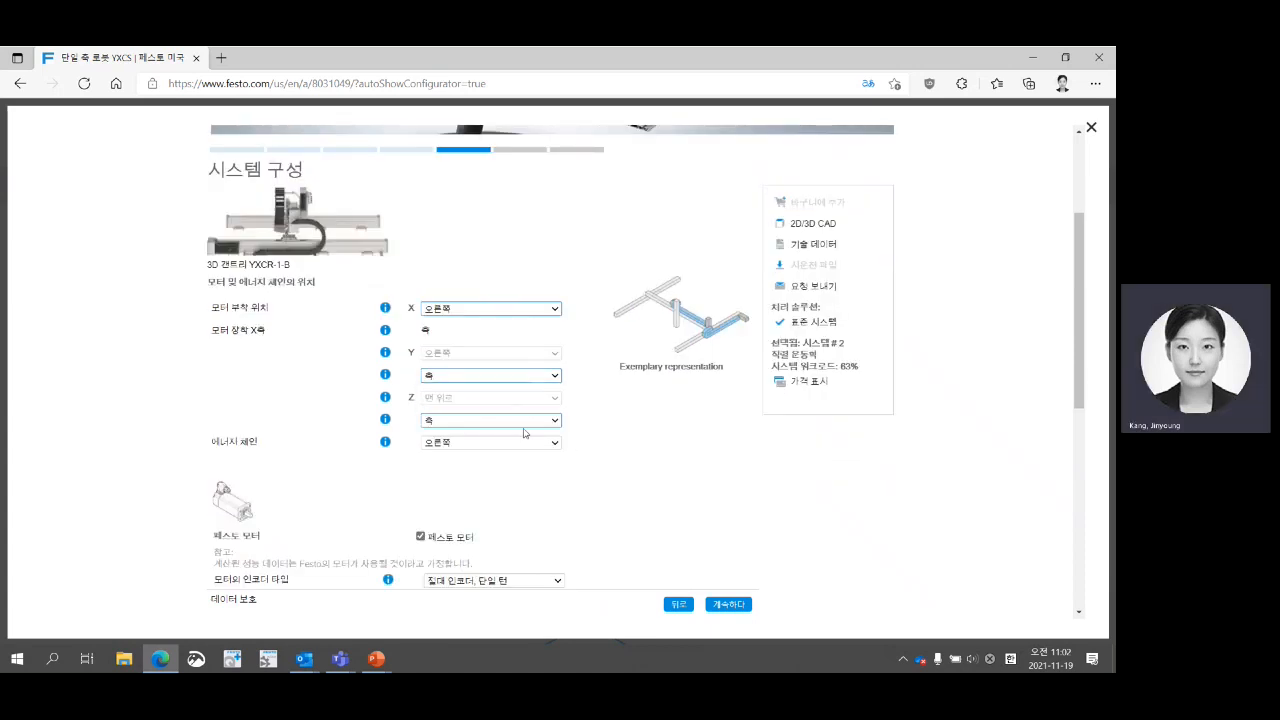
{"action": "left_click", "coordinate": [537, 424]}
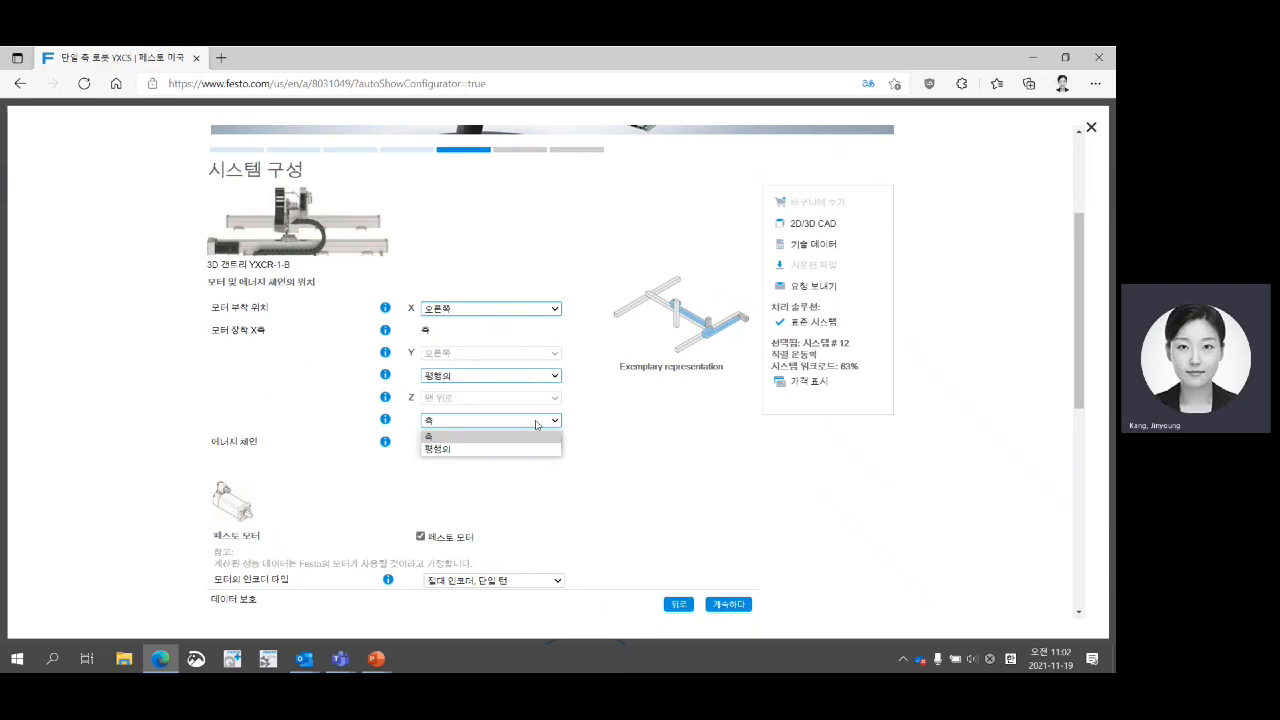
{"action": "left_click", "coordinate": [532, 449]}
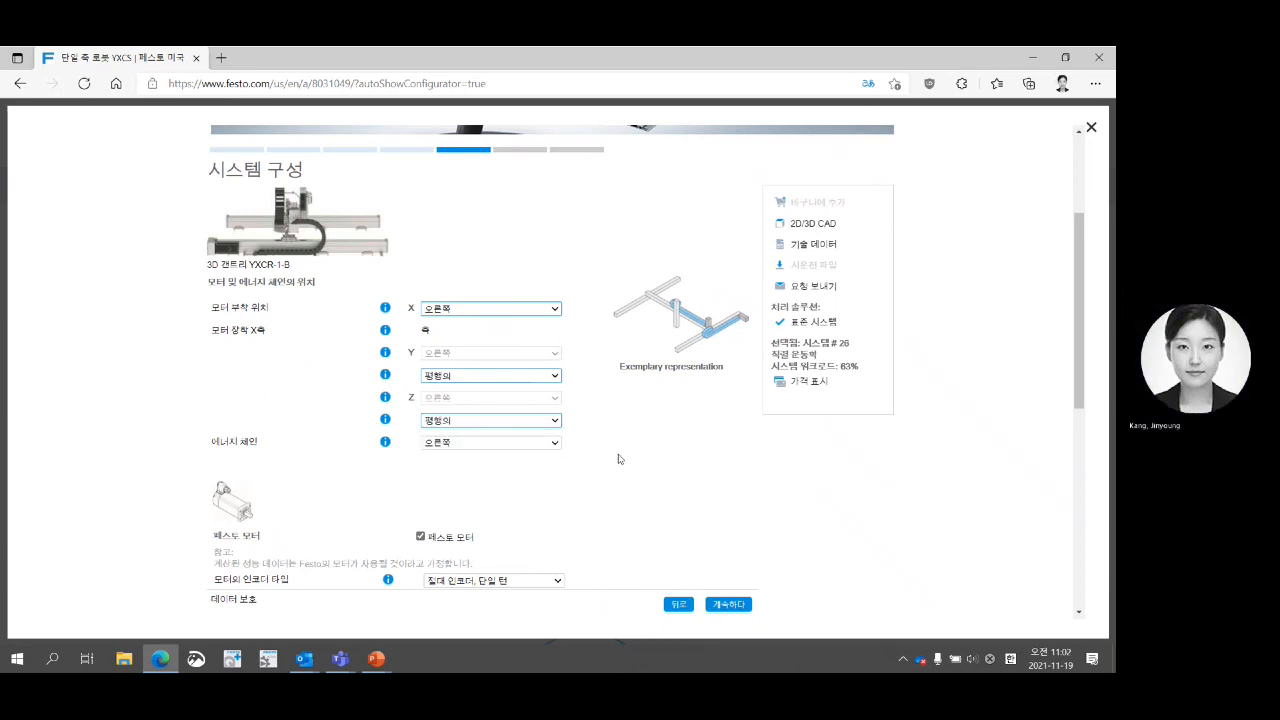
Set the motor encoder type to absolute multi-turn and the drive's fieldbus interface to EtherNet/IP.
{"action": "scroll", "coordinate": [619, 457], "scroll_direction": "down", "scroll_amount": 2}
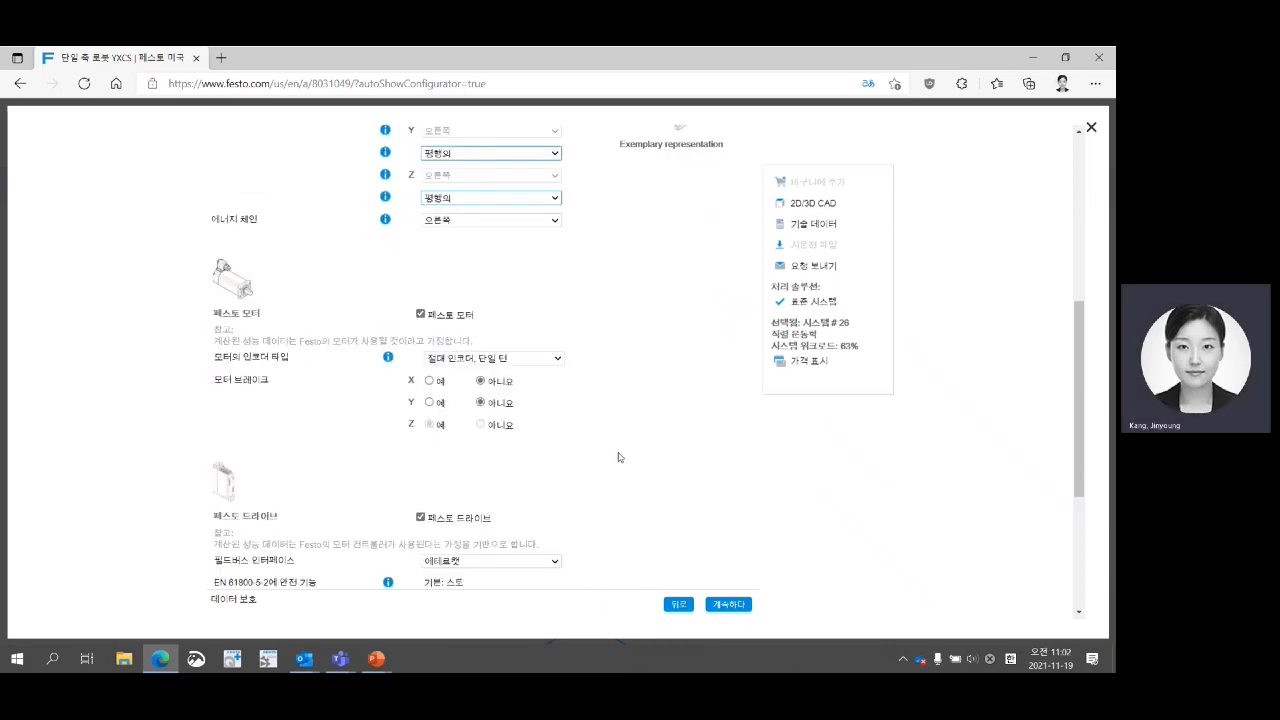
{"action": "left_click", "coordinate": [556, 359]}
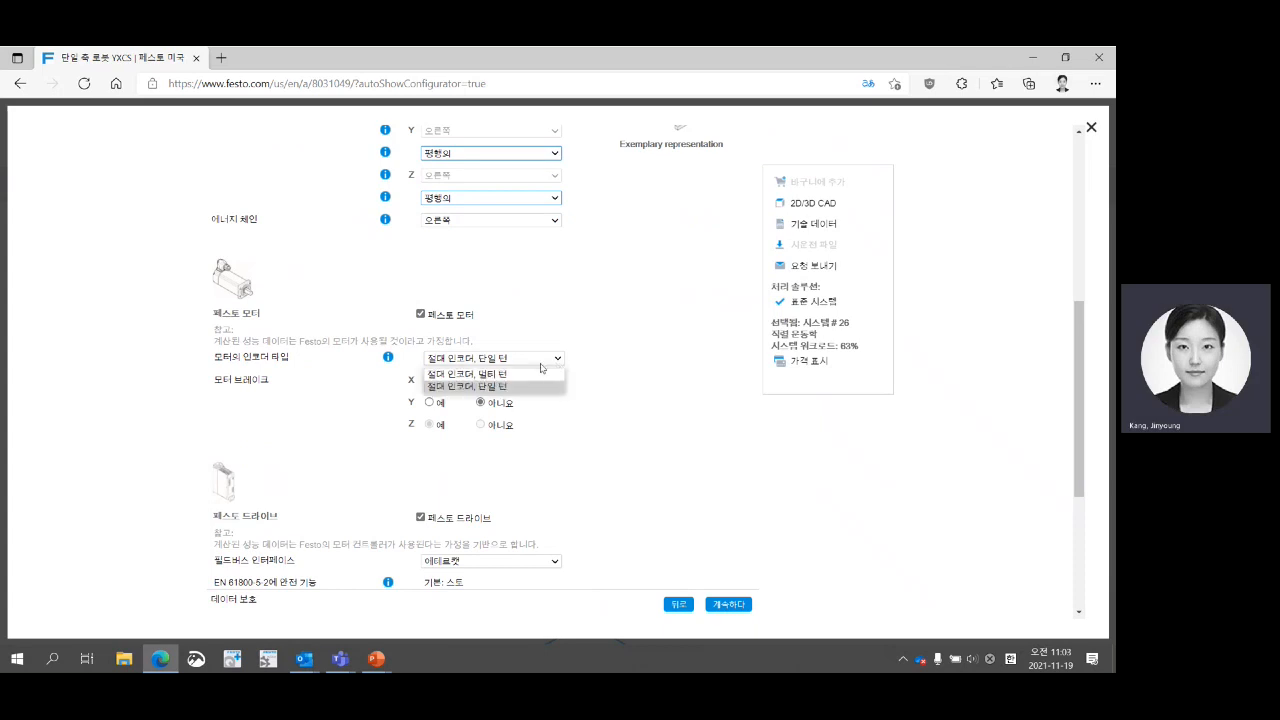
{"action": "left_click", "coordinate": [541, 373]}
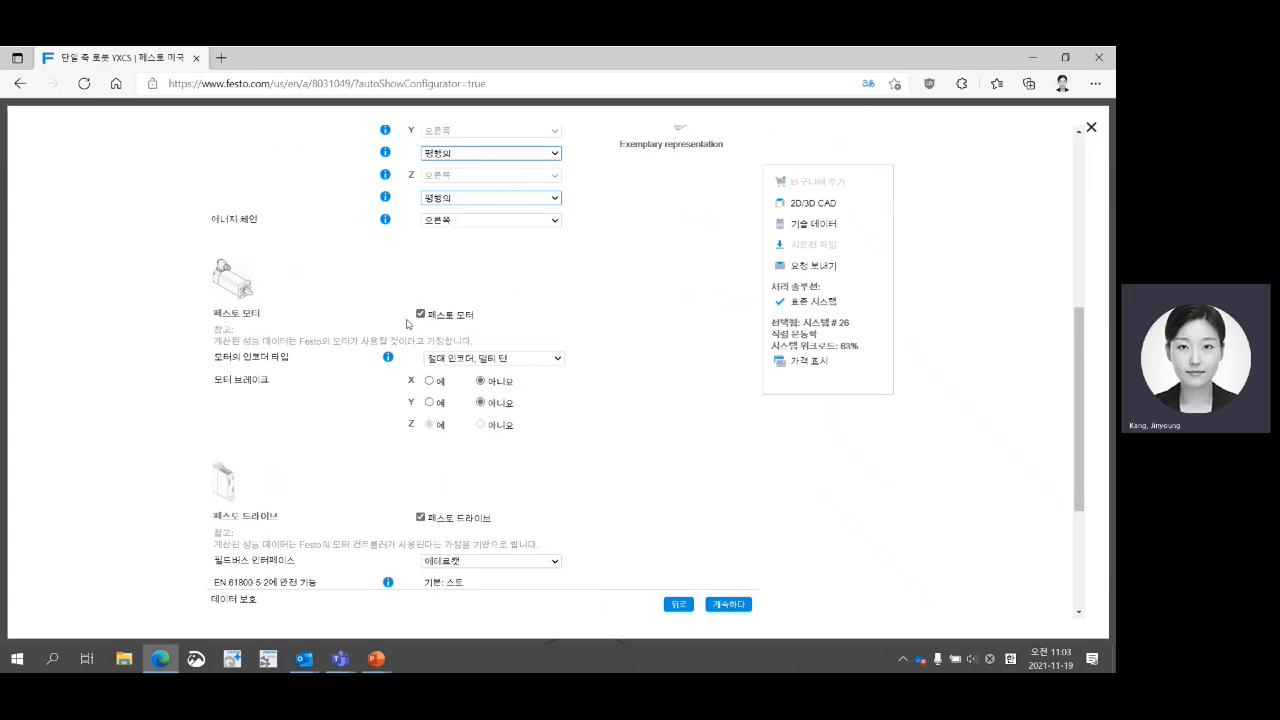
{"action": "scroll", "coordinate": [684, 430], "scroll_direction": "down", "scroll_amount": 3}
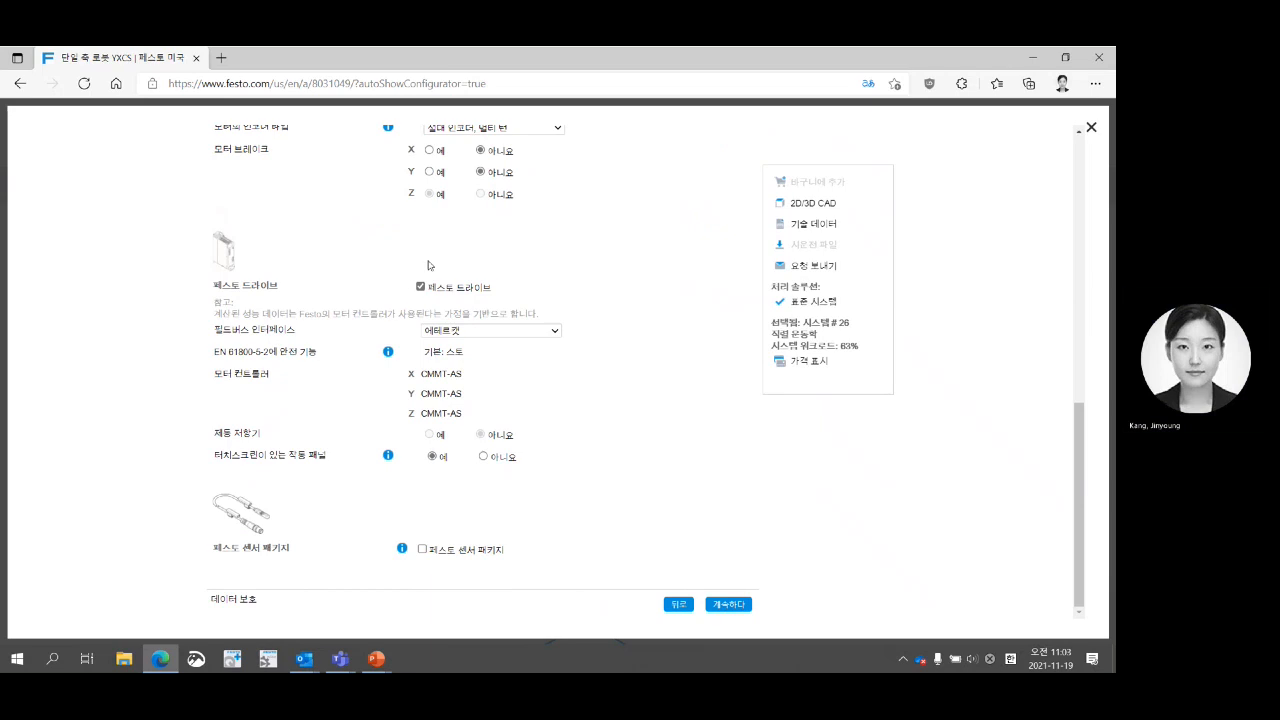
{"action": "left_click", "coordinate": [555, 336]}
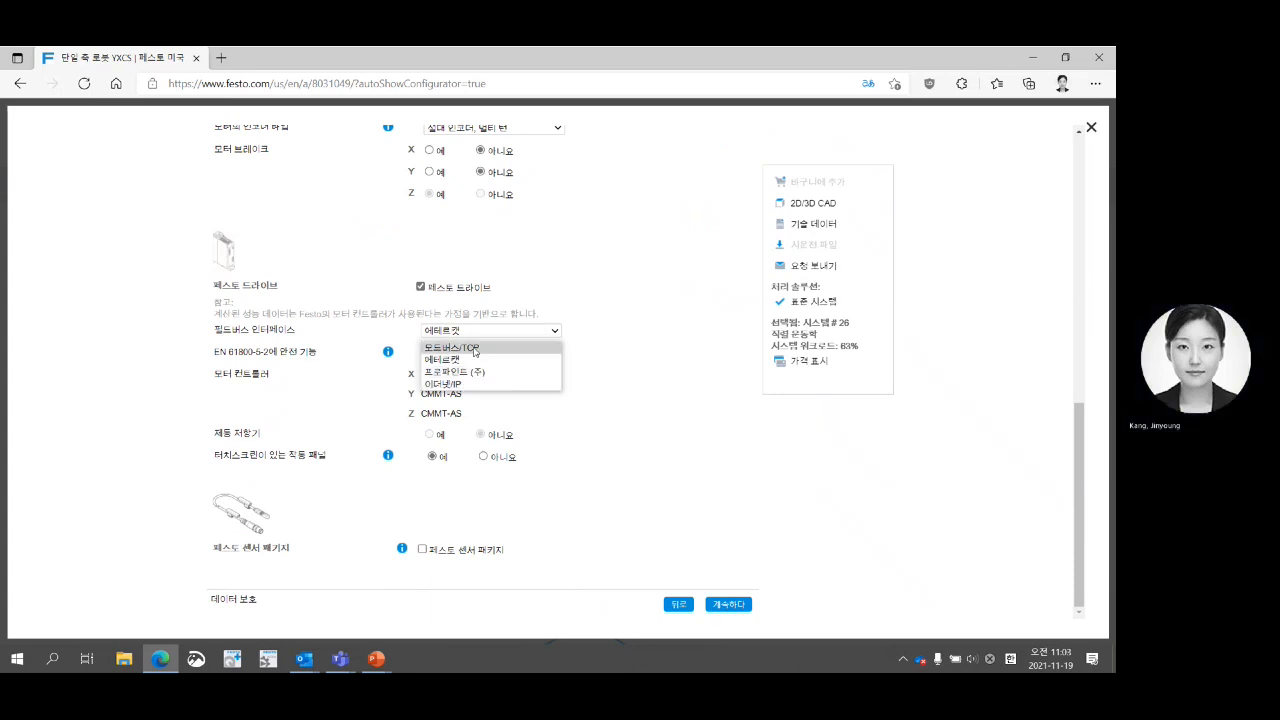
{"action": "left_click", "coordinate": [470, 384]}
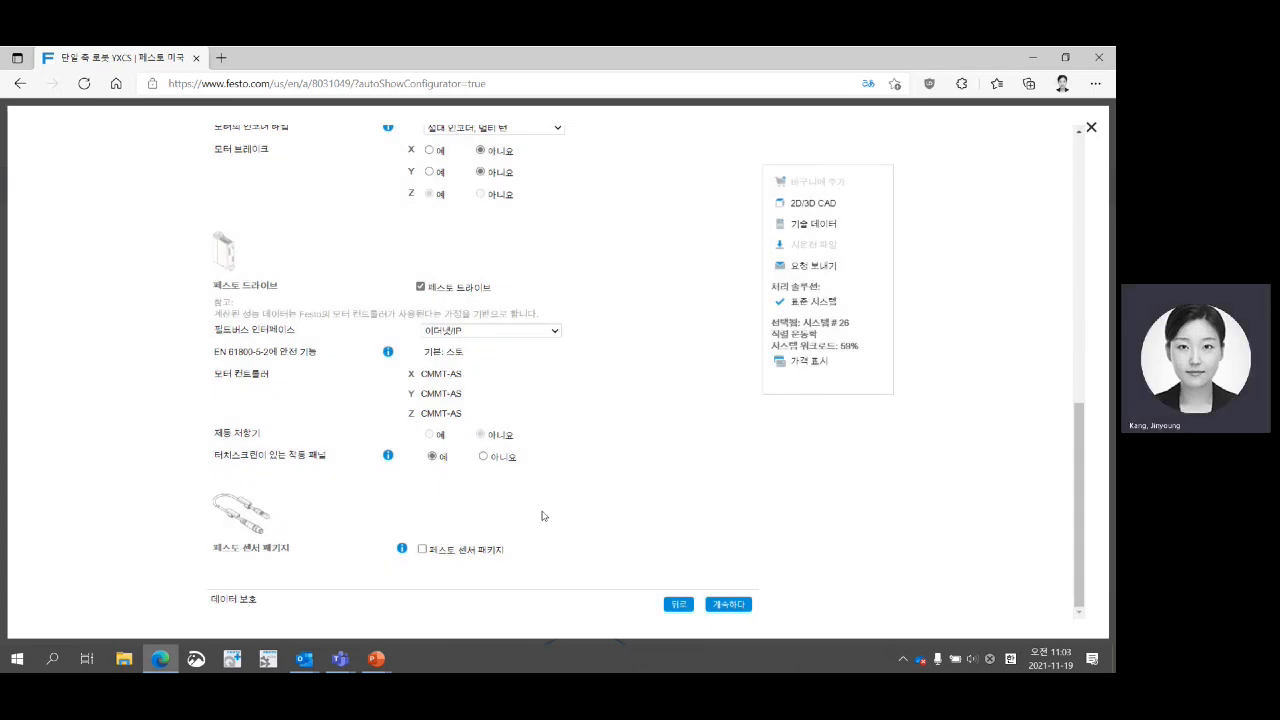
Include the Festo sensor package and continue to the front unit and cable configuration.
{"action": "left_click", "coordinate": [422, 548]}
{"action": "scroll", "coordinate": [645, 545], "scroll_direction": "down", "scroll_amount": 1}
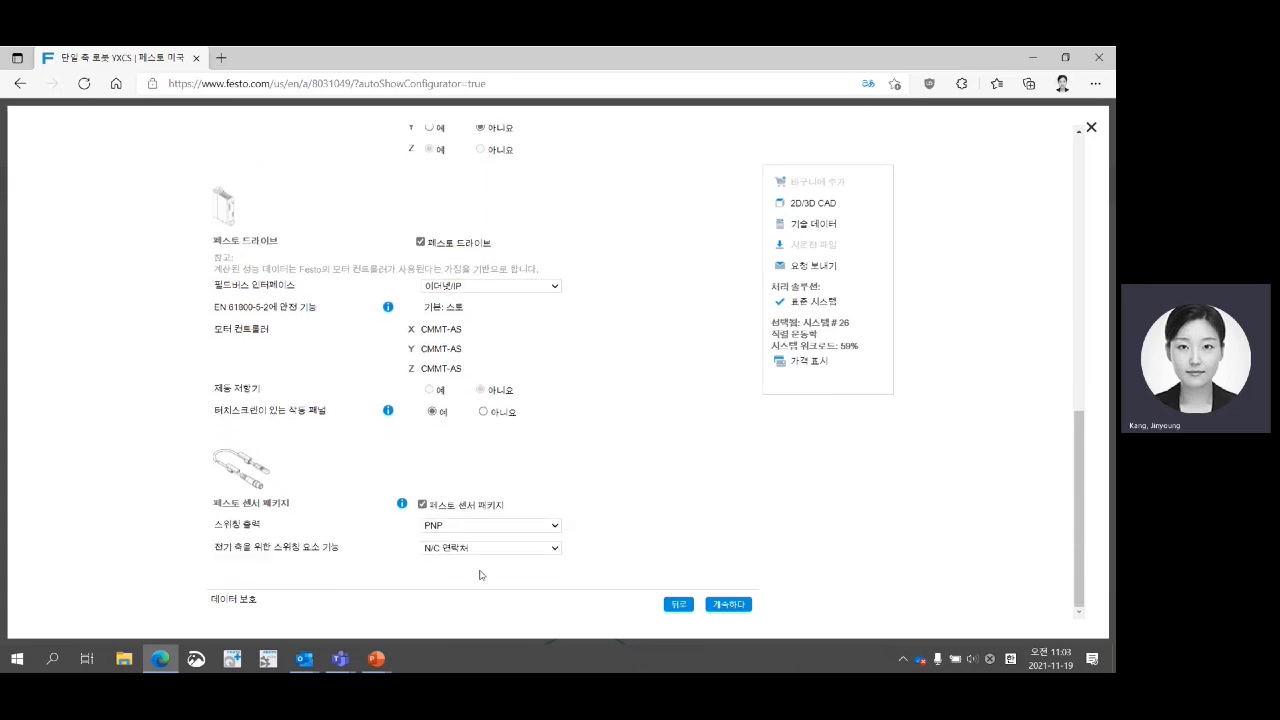
{"action": "left_click", "coordinate": [731, 612]}
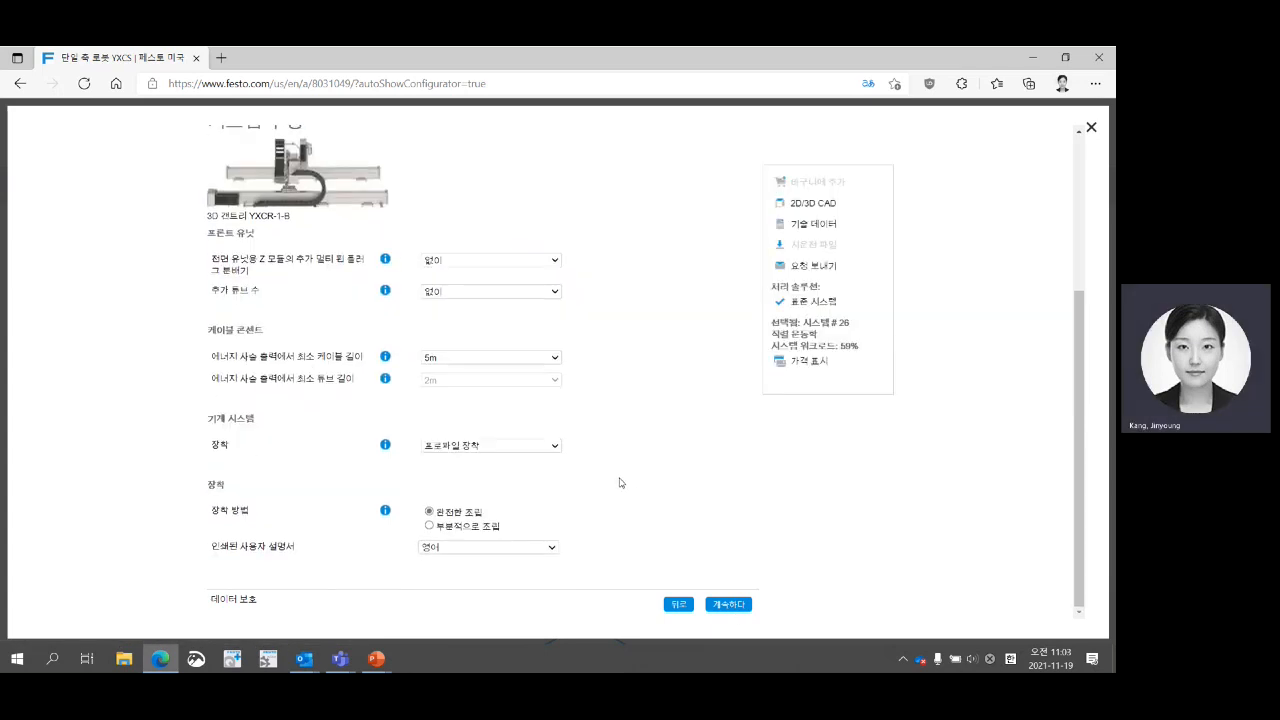
Set the number of additional tubes on the front unit to 2, with an outer diameter of 6 mm.
{"action": "scroll", "coordinate": [620, 483], "scroll_direction": "down", "scroll_amount": 1}
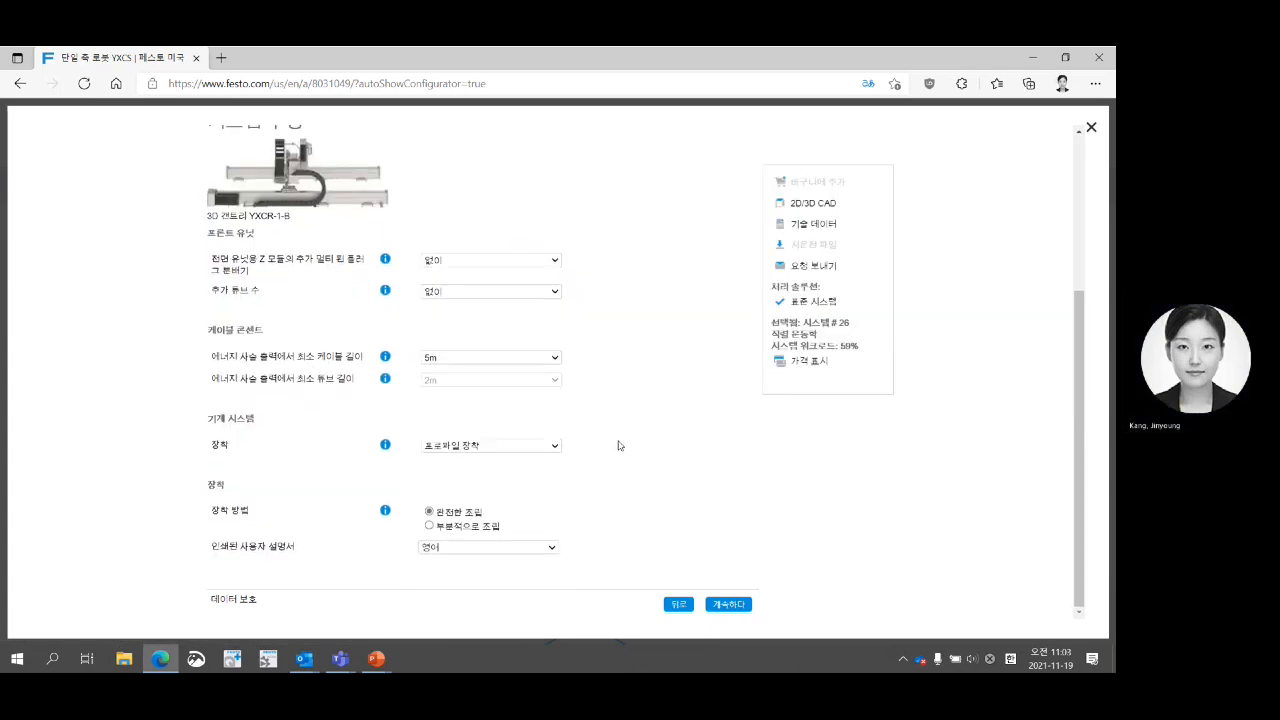
{"action": "scroll", "coordinate": [620, 445], "scroll_direction": "up", "scroll_amount": 1}
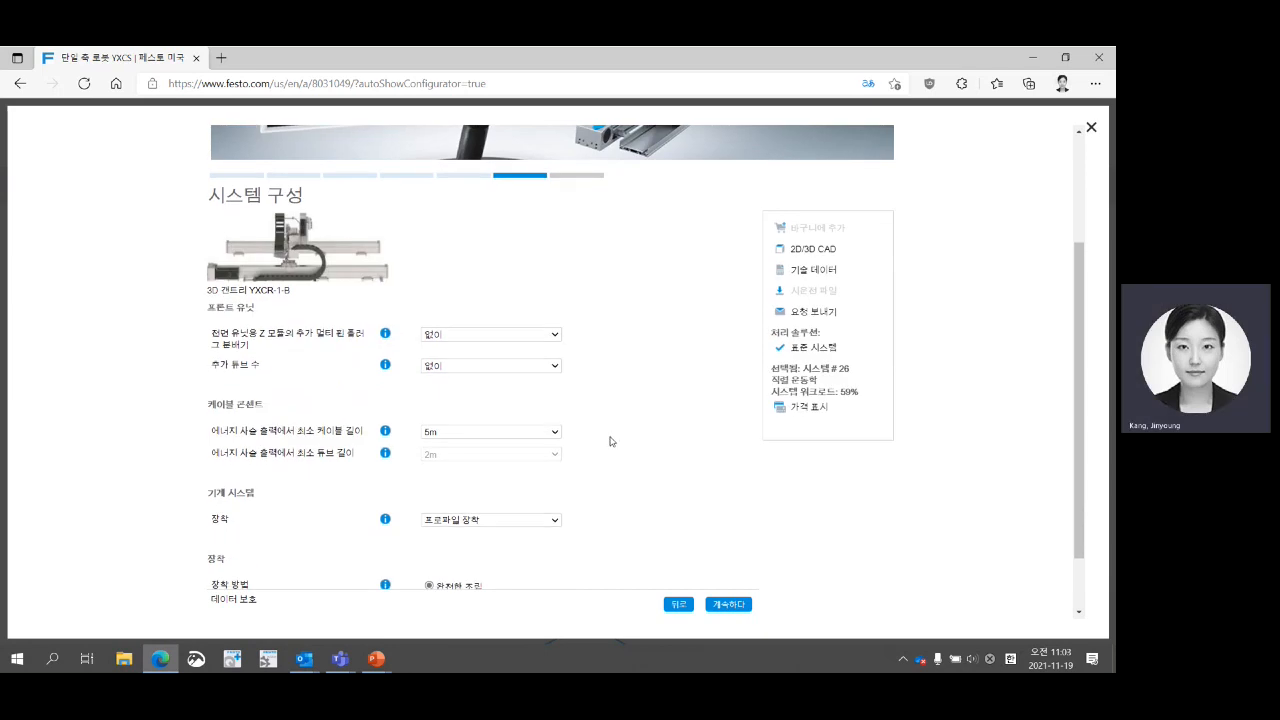
{"action": "left_click", "coordinate": [557, 337]}
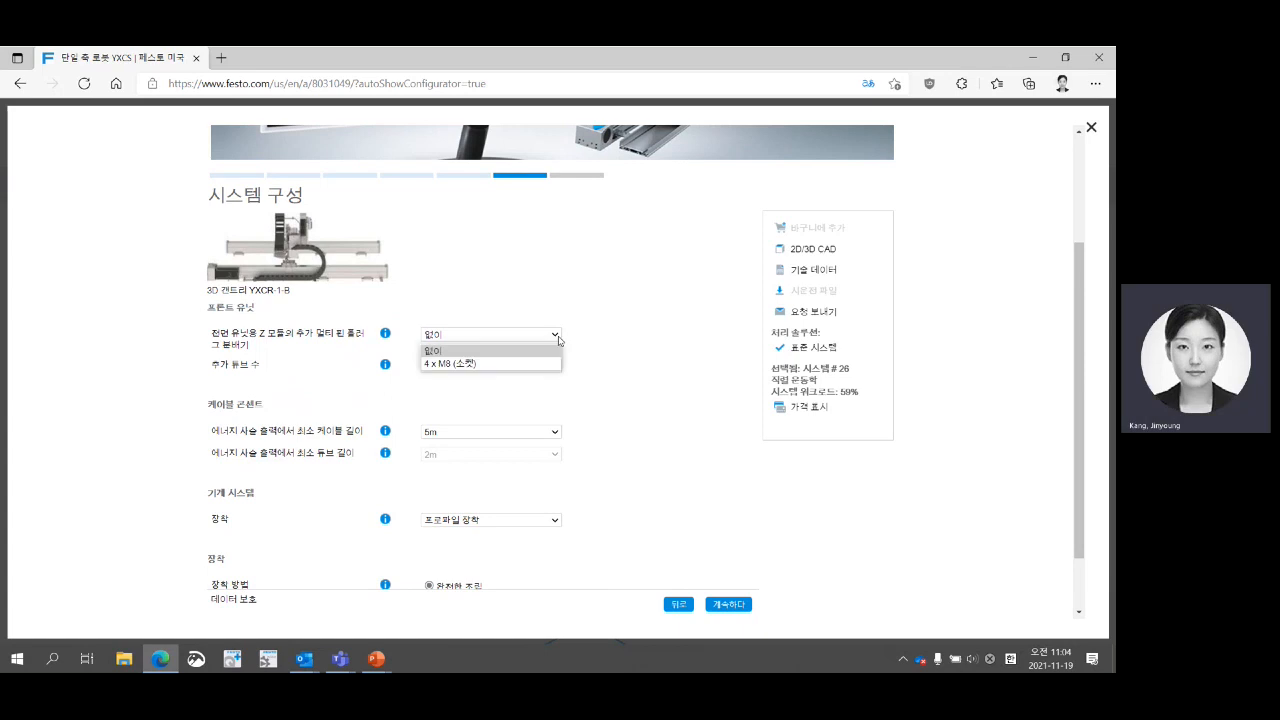
{"action": "left_click", "coordinate": [505, 366]}
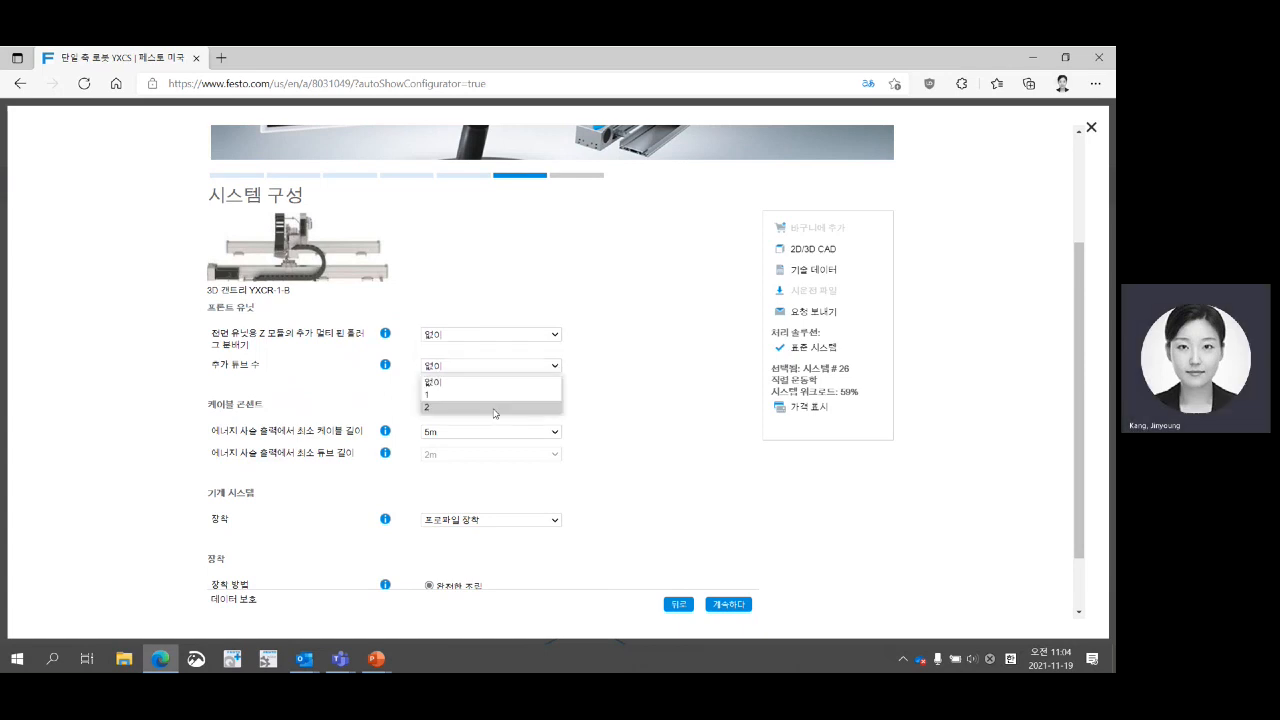
{"action": "left_click", "coordinate": [494, 407]}
{"action": "left_click", "coordinate": [550, 389]}
{"action": "left_click", "coordinate": [472, 420]}
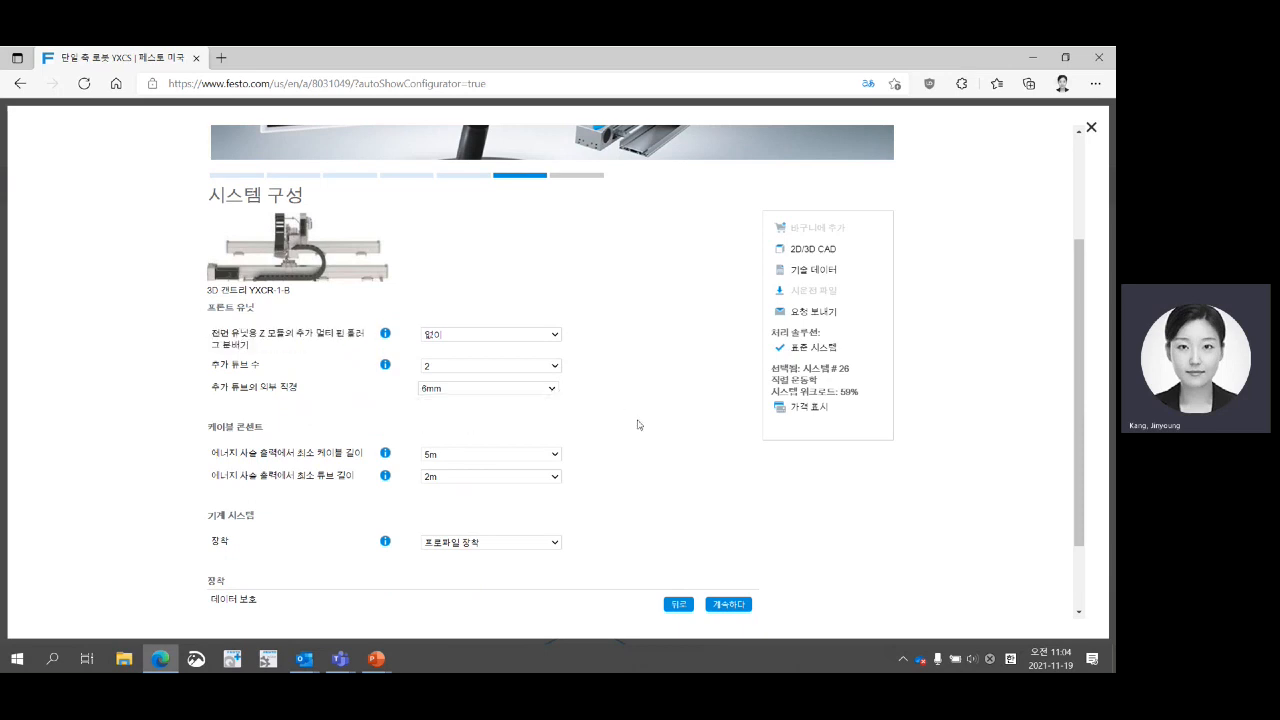
Set the minimum cable length at the energy chain output to 7 m and the mechanical mounting to the adjusting kit (키트 조정).
{"action": "scroll", "coordinate": [637, 425], "scroll_direction": "down", "scroll_amount": 1}
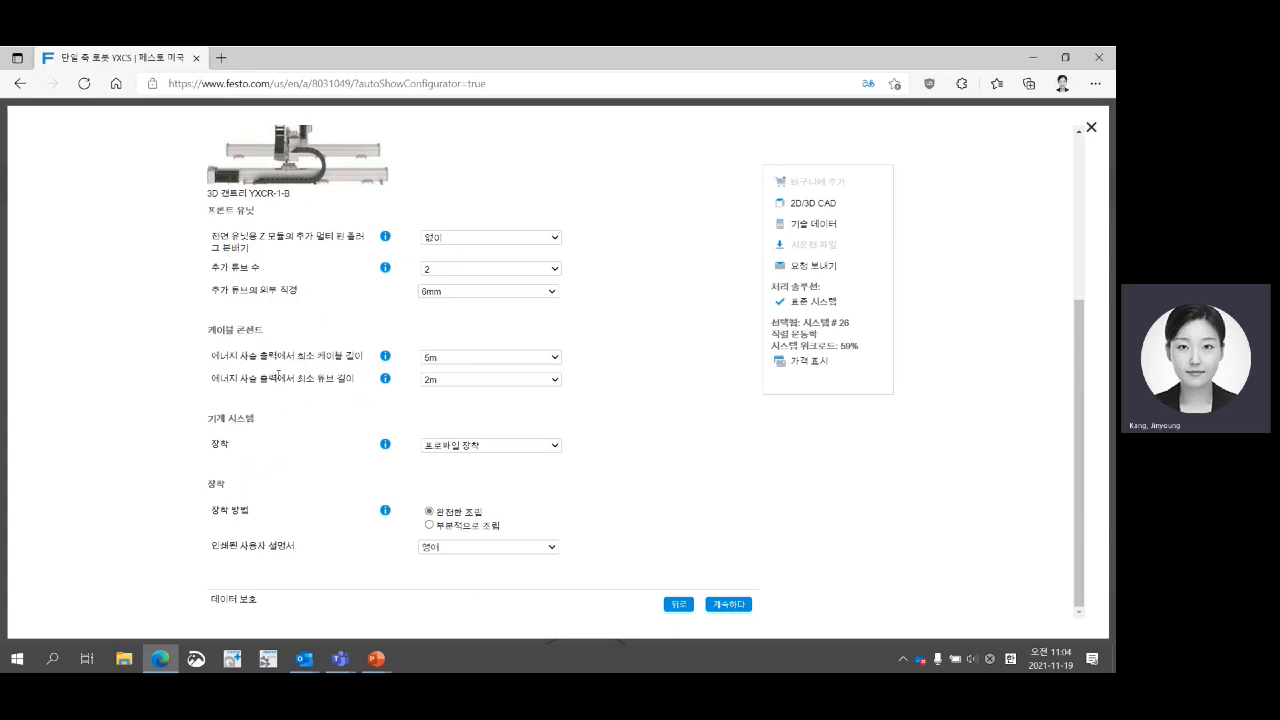
{"action": "left_click", "coordinate": [558, 358]}
{"action": "left_click", "coordinate": [512, 393]}
{"action": "left_click", "coordinate": [555, 447]}
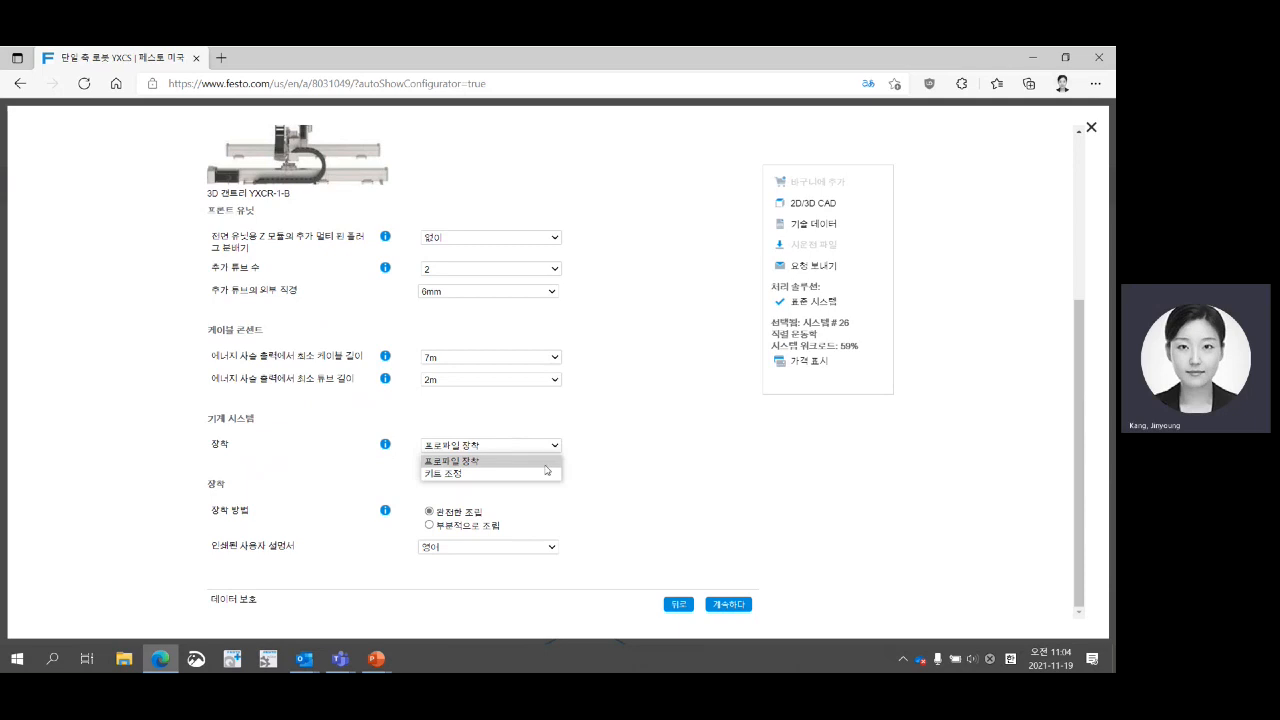
{"action": "left_click", "coordinate": [541, 474]}
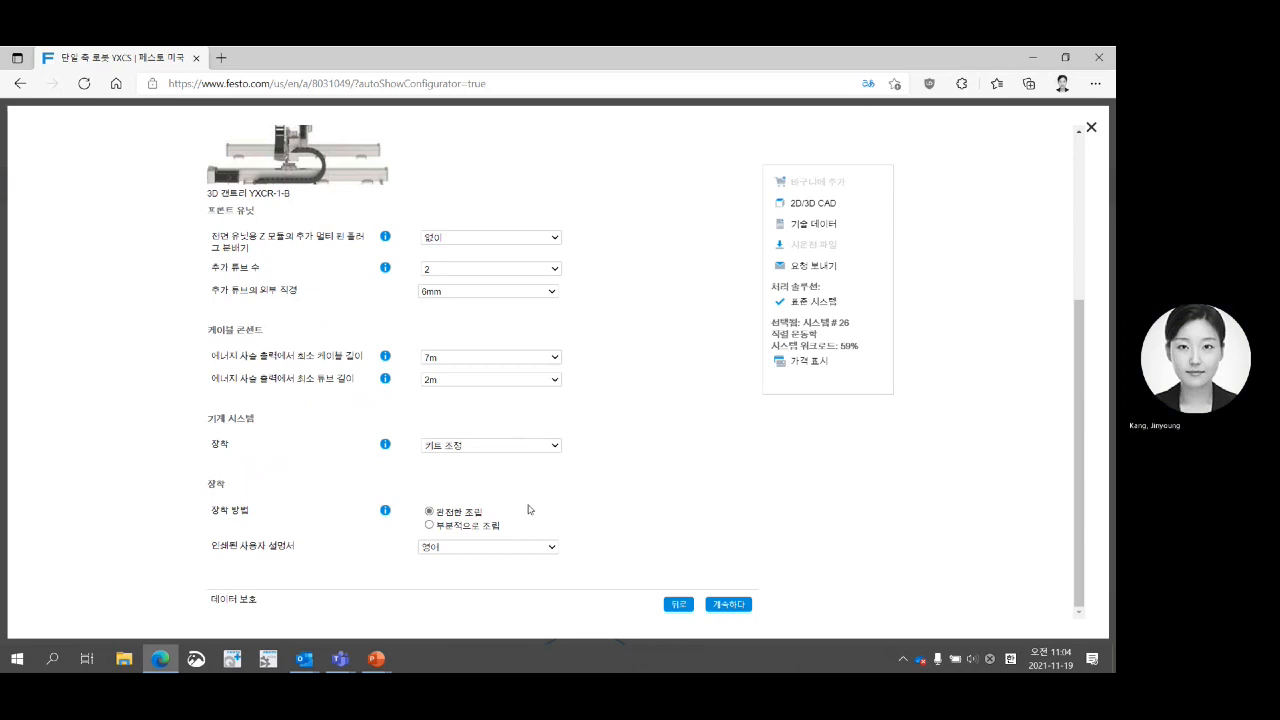
Read the mounting method information and continue to the handling solution overview with complete assembly (완전한 조립).
{"action": "left_click", "coordinate": [385, 511]}
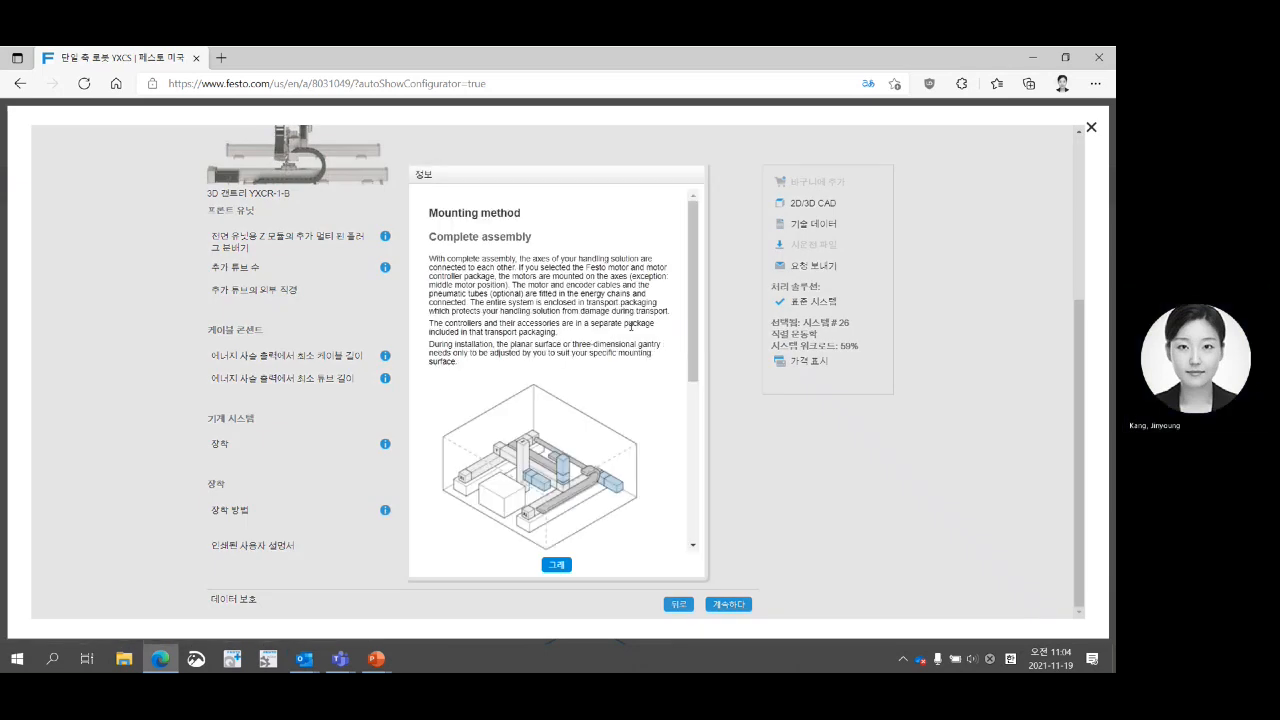
{"action": "scroll", "coordinate": [631, 325], "scroll_direction": "down", "scroll_amount": 3}
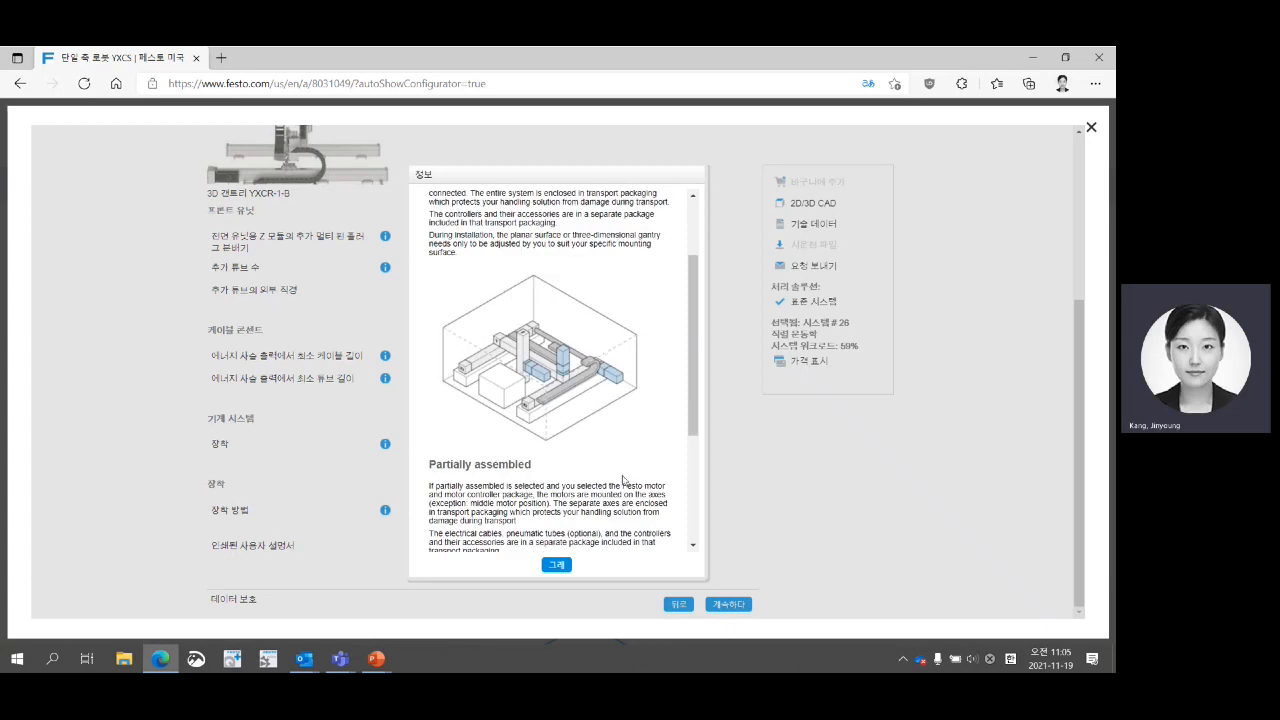
{"action": "scroll", "coordinate": [621, 481], "scroll_direction": "down", "scroll_amount": 5}
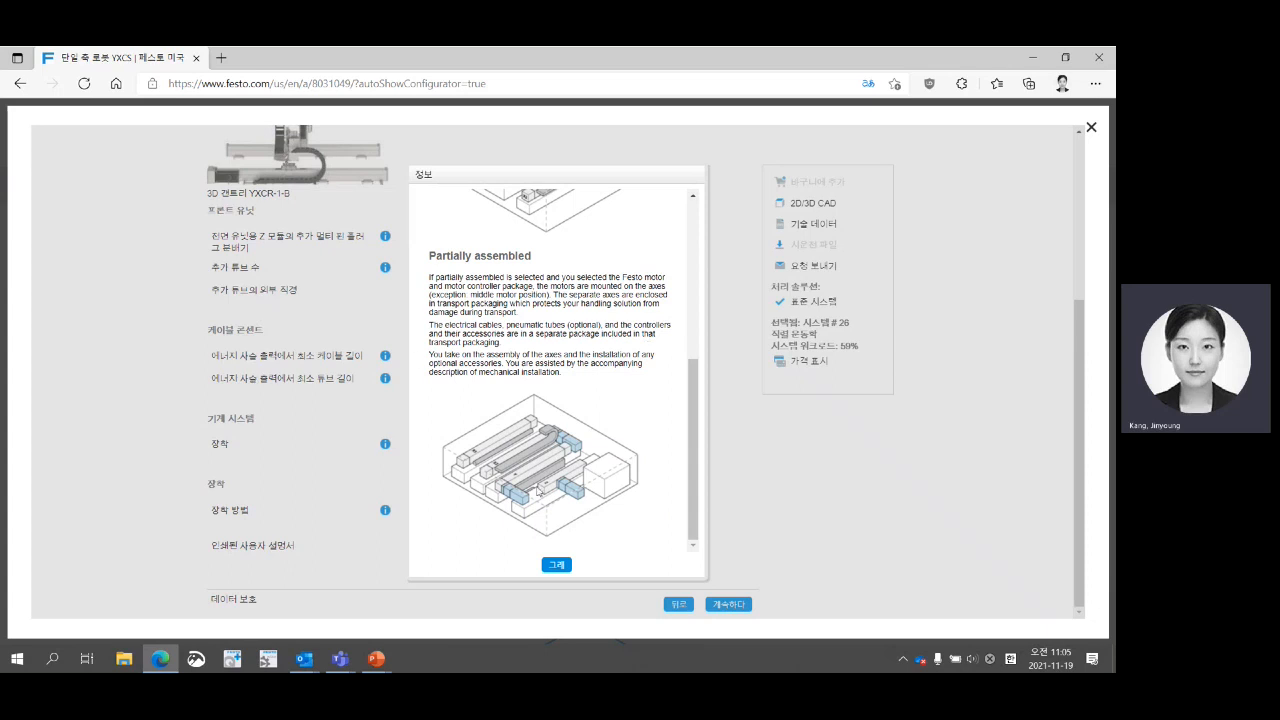
{"action": "left_click", "coordinate": [557, 565]}
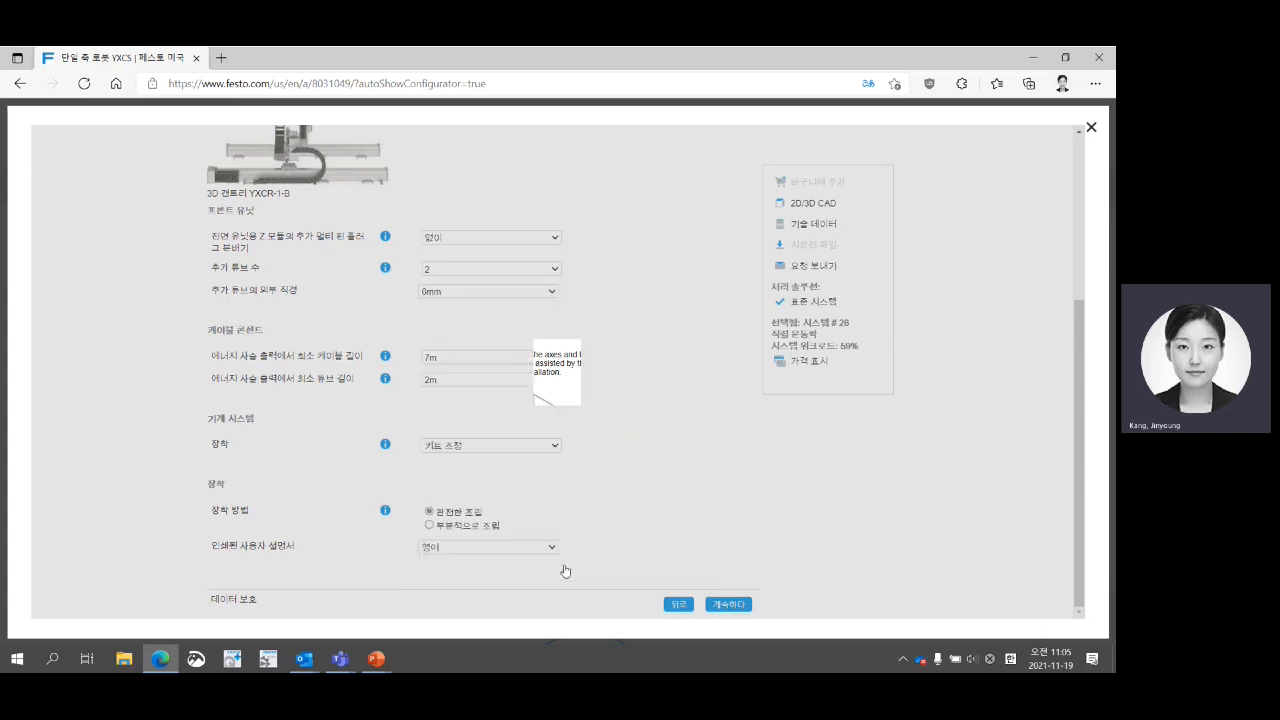
{"action": "left_click", "coordinate": [728, 604]}
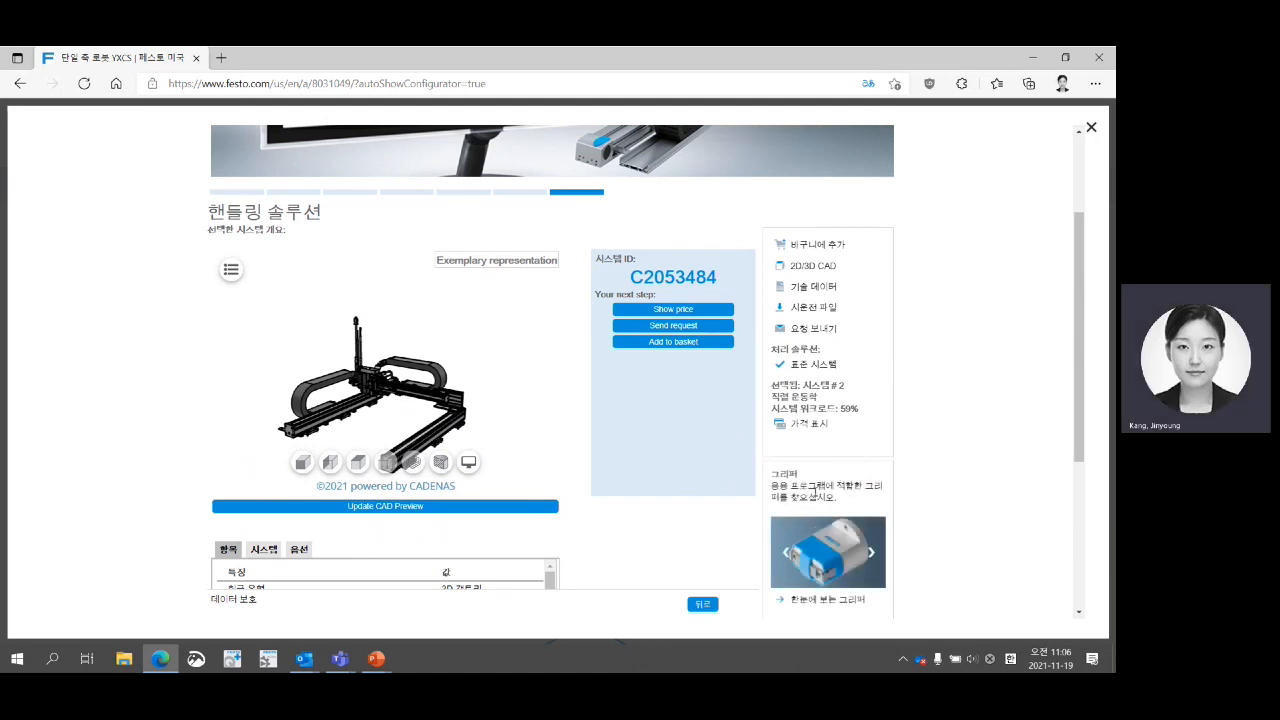
Examine the configured 3D gantry's overview, including its CAD preview and the item, system and option lists.
{"action": "scroll", "coordinate": [813, 490], "scroll_direction": "down", "scroll_amount": 1}
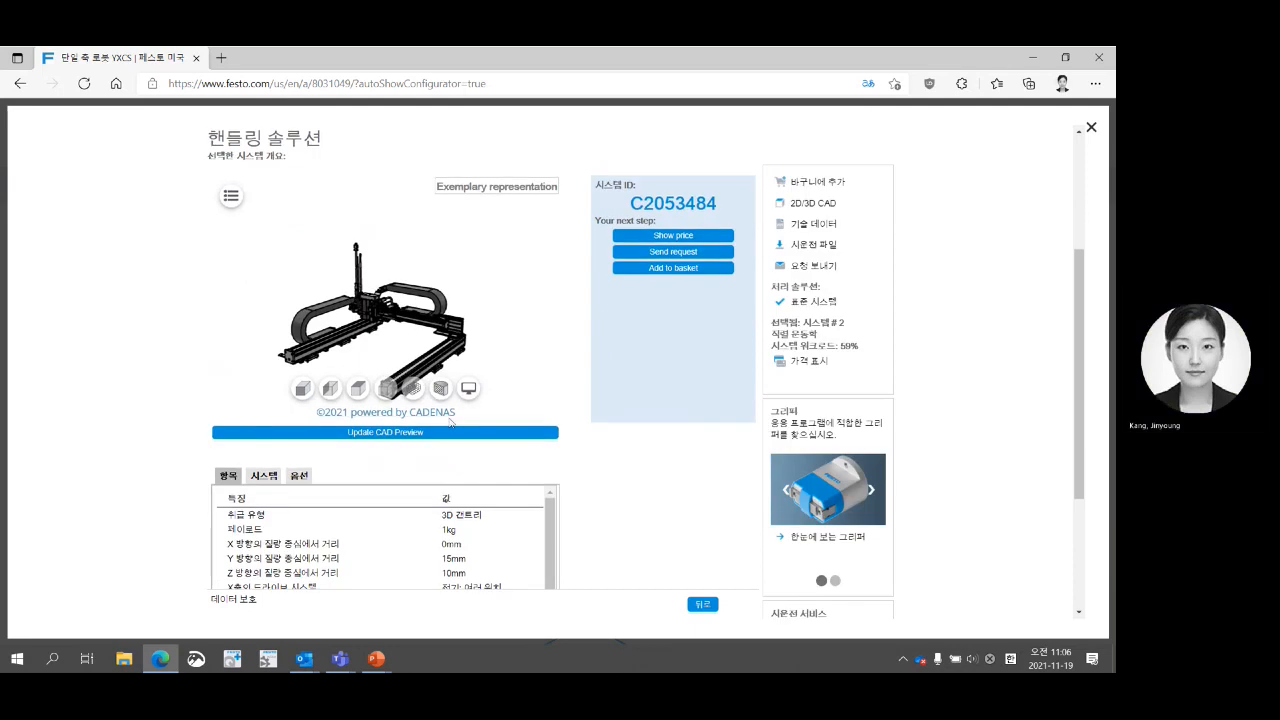
{"action": "scroll", "coordinate": [454, 460], "scroll_direction": "down", "scroll_amount": 3}
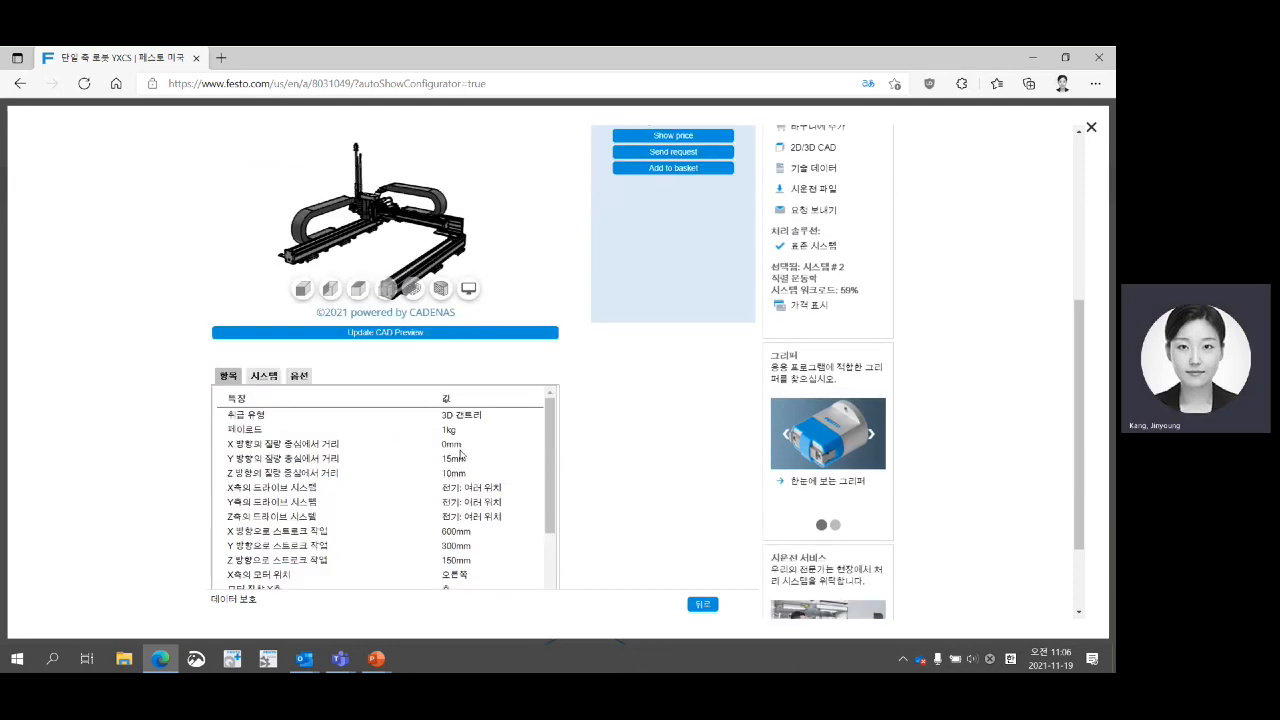
{"action": "scroll", "coordinate": [265, 423], "scroll_direction": "down", "scroll_amount": 2}
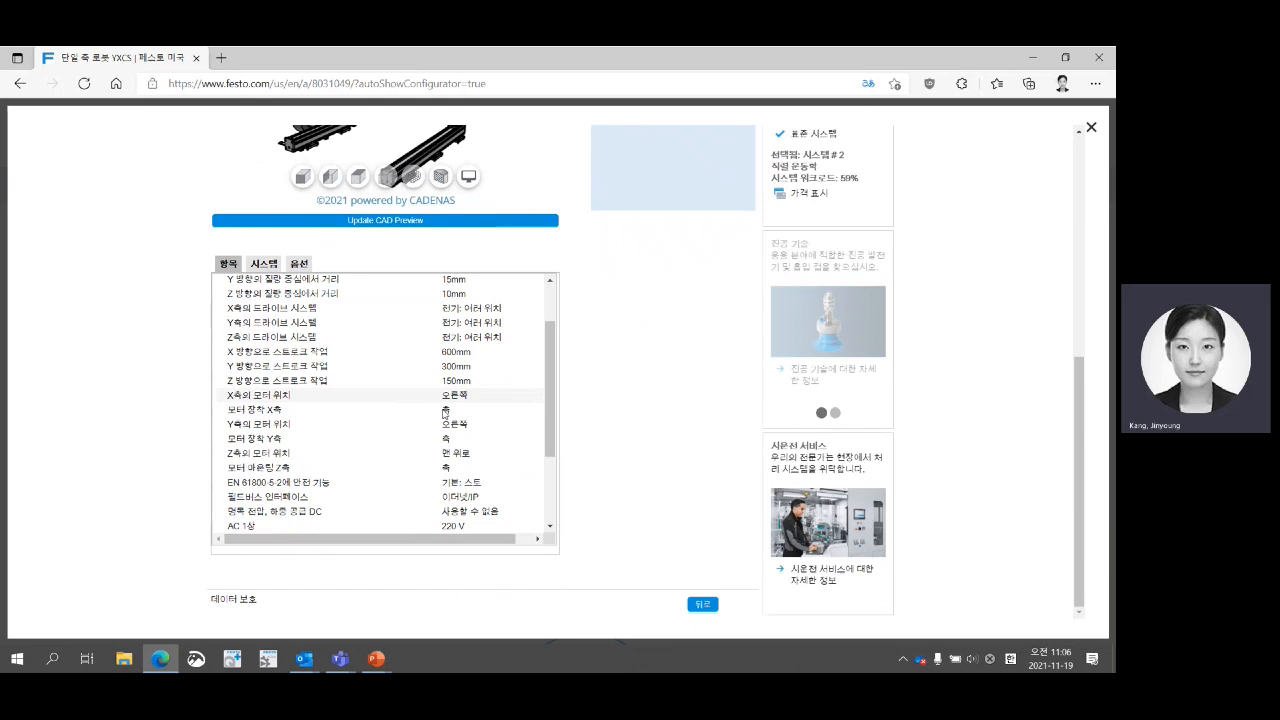
{"action": "left_click", "coordinate": [264, 264]}
{"action": "left_click", "coordinate": [306, 265]}
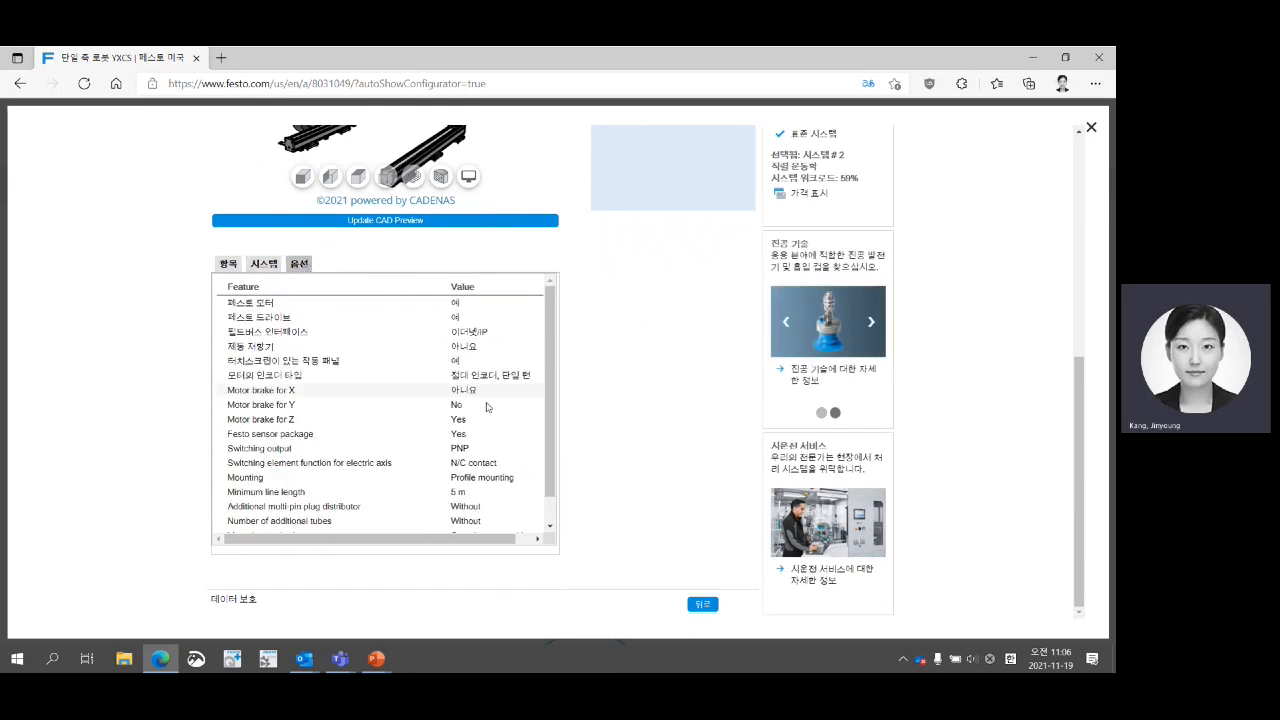
{"action": "scroll", "coordinate": [580, 437], "scroll_direction": "up", "scroll_amount": 3}
{"action": "scroll", "coordinate": [580, 437], "scroll_direction": "up", "scroll_amount": 2}
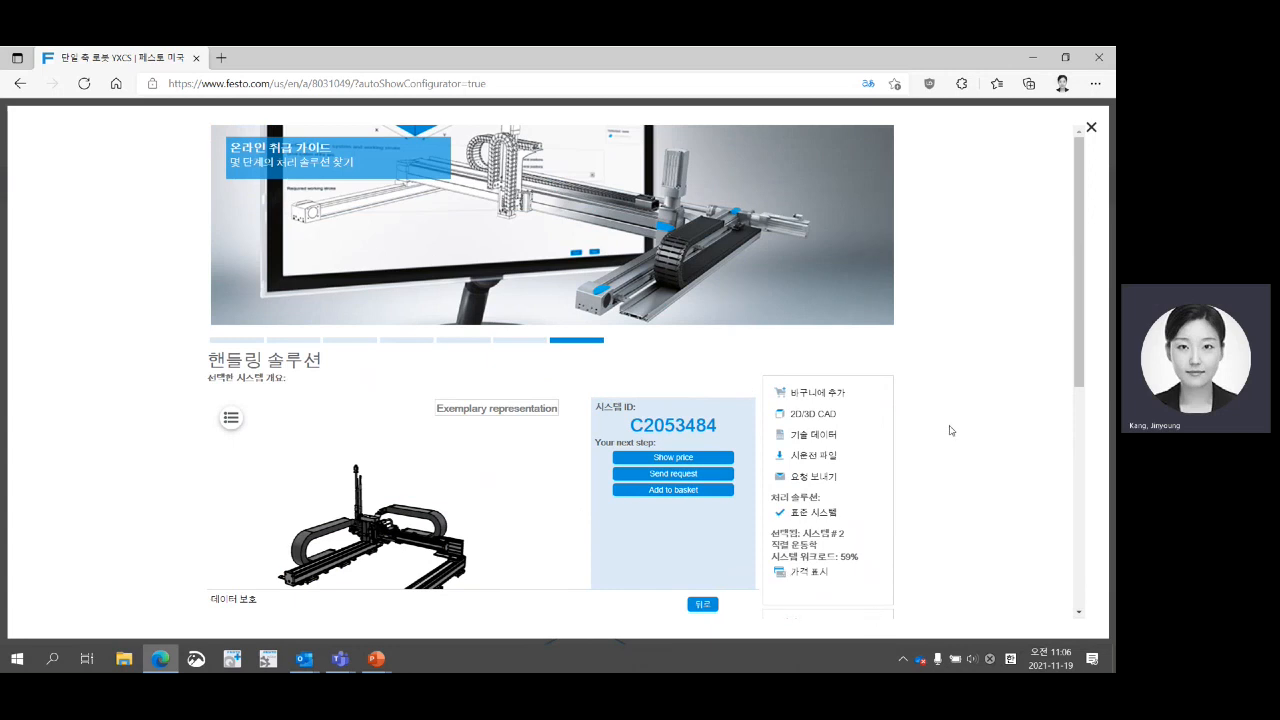
{"action": "scroll", "coordinate": [951, 430], "scroll_direction": "down", "scroll_amount": 2}
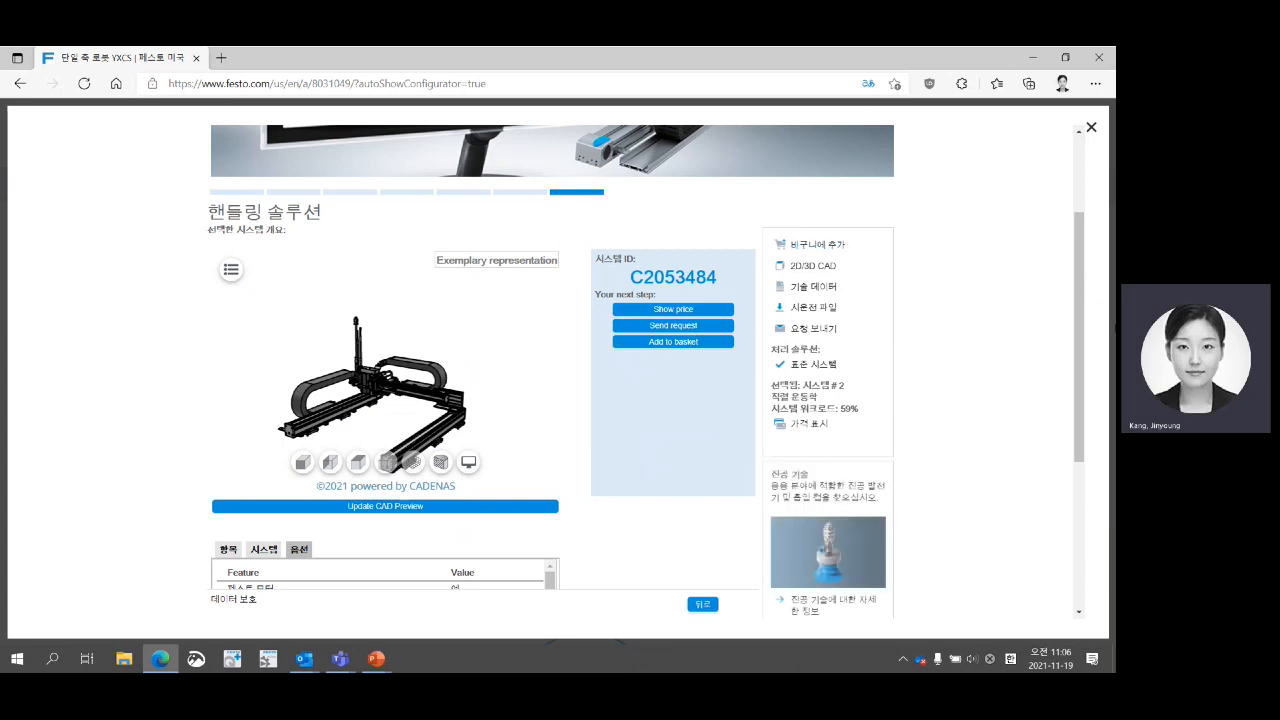
{"action": "scroll", "coordinate": [500, 340], "scroll_direction": "down", "scroll_amount": 1}
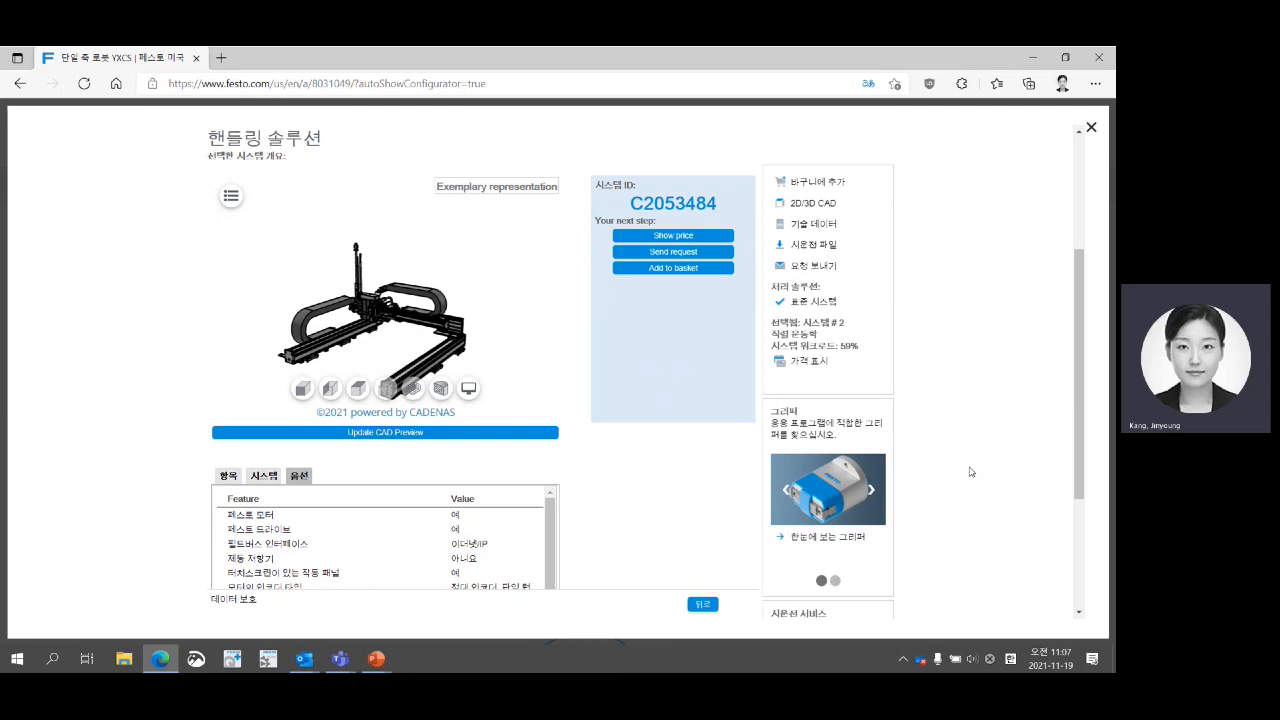
{"action": "scroll", "coordinate": [967, 475], "scroll_direction": "up", "scroll_amount": 2}
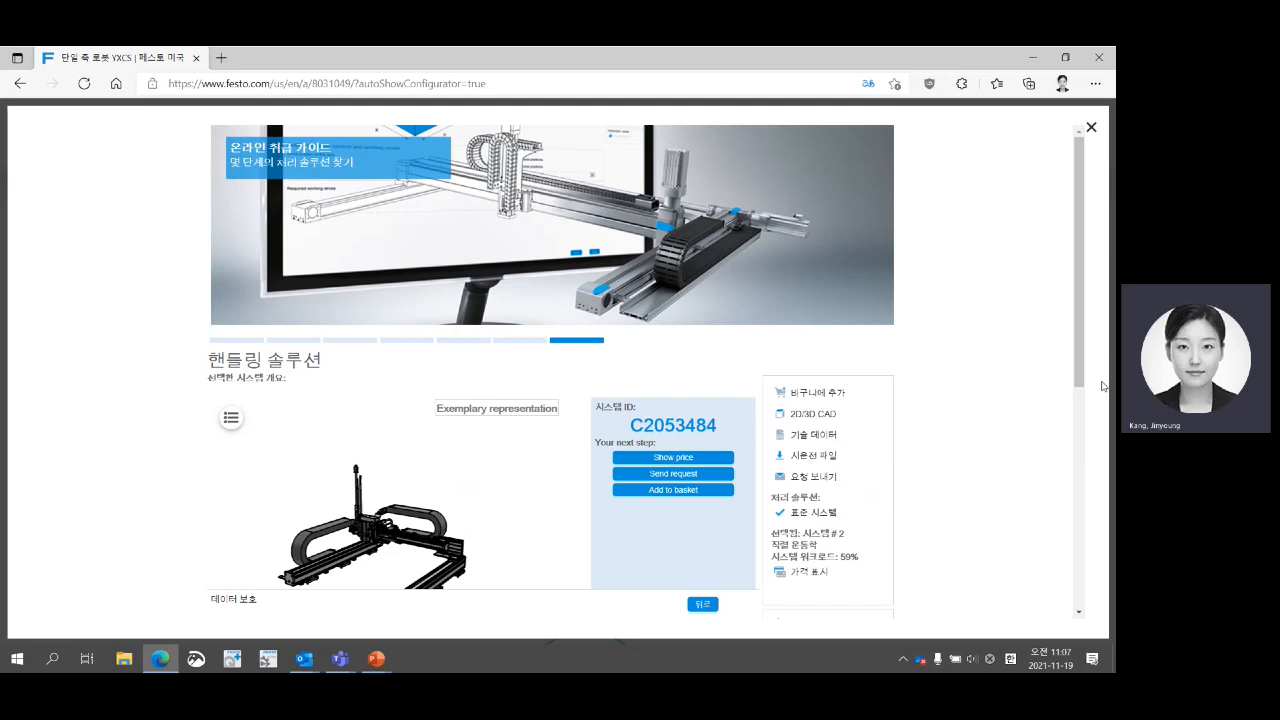
{"action": "scroll", "coordinate": [1070, 394], "scroll_direction": "down", "scroll_amount": 2}
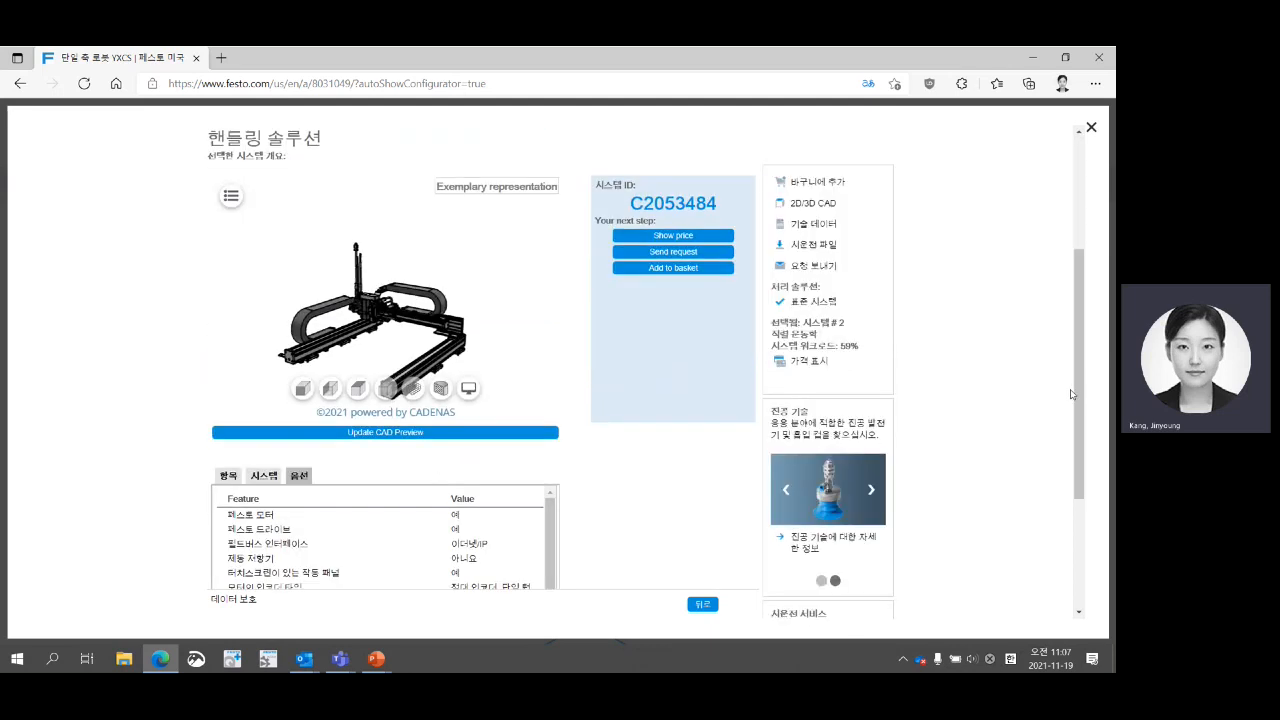
{"action": "scroll", "coordinate": [1072, 390], "scroll_direction": "up", "scroll_amount": 2}
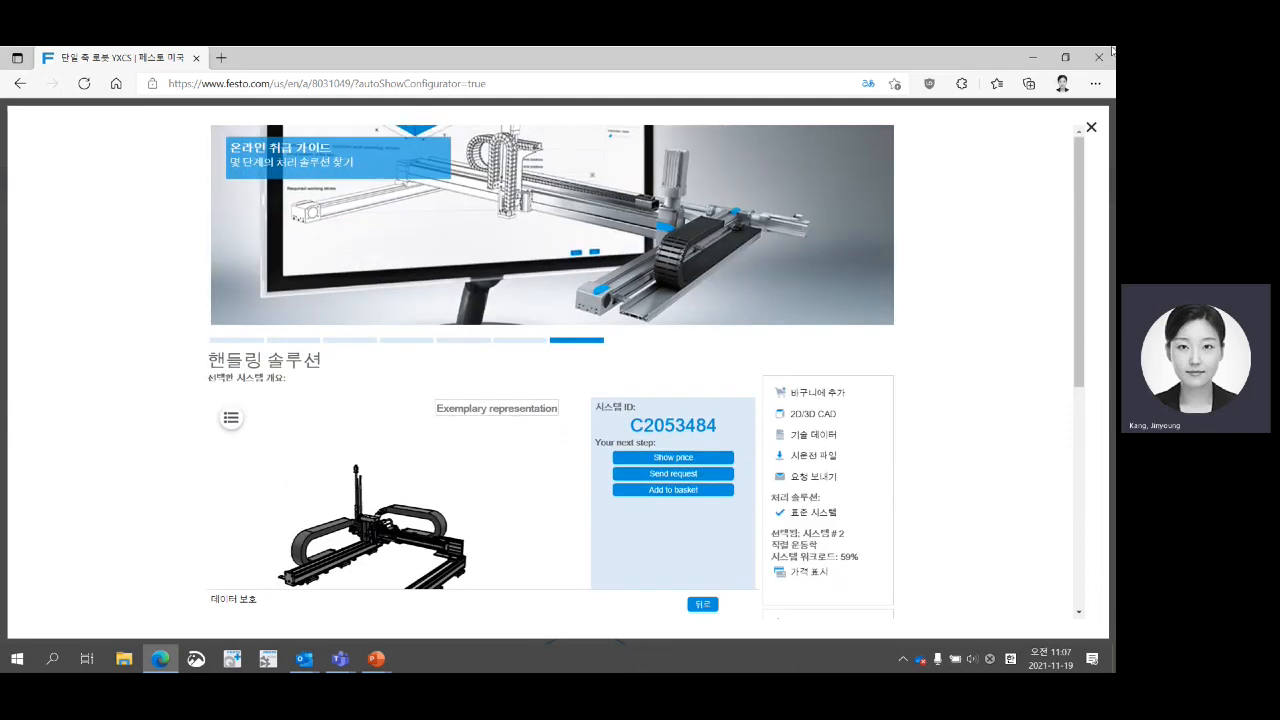
Close the handling guide and open Electric Motion Sizing through the festo.com/ems link in the presentation.
{"action": "left_click", "coordinate": [1100, 60]}
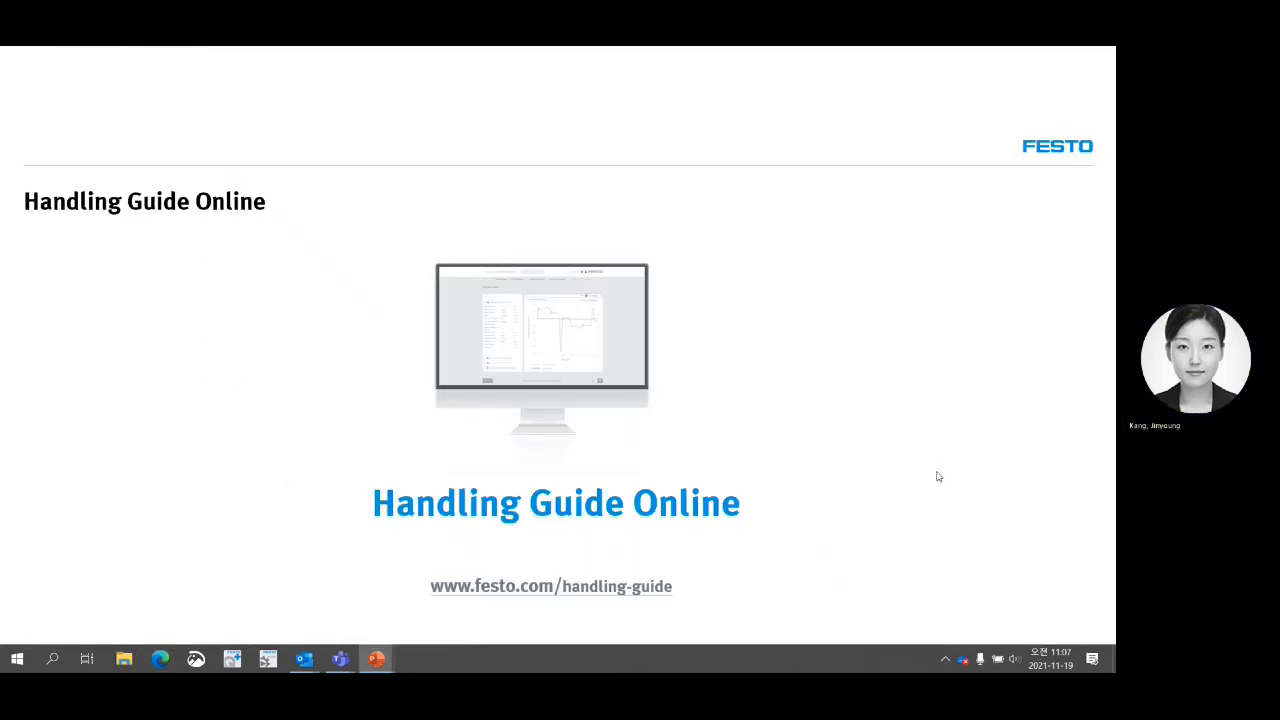
{"action": "left_click", "coordinate": [938, 419]}
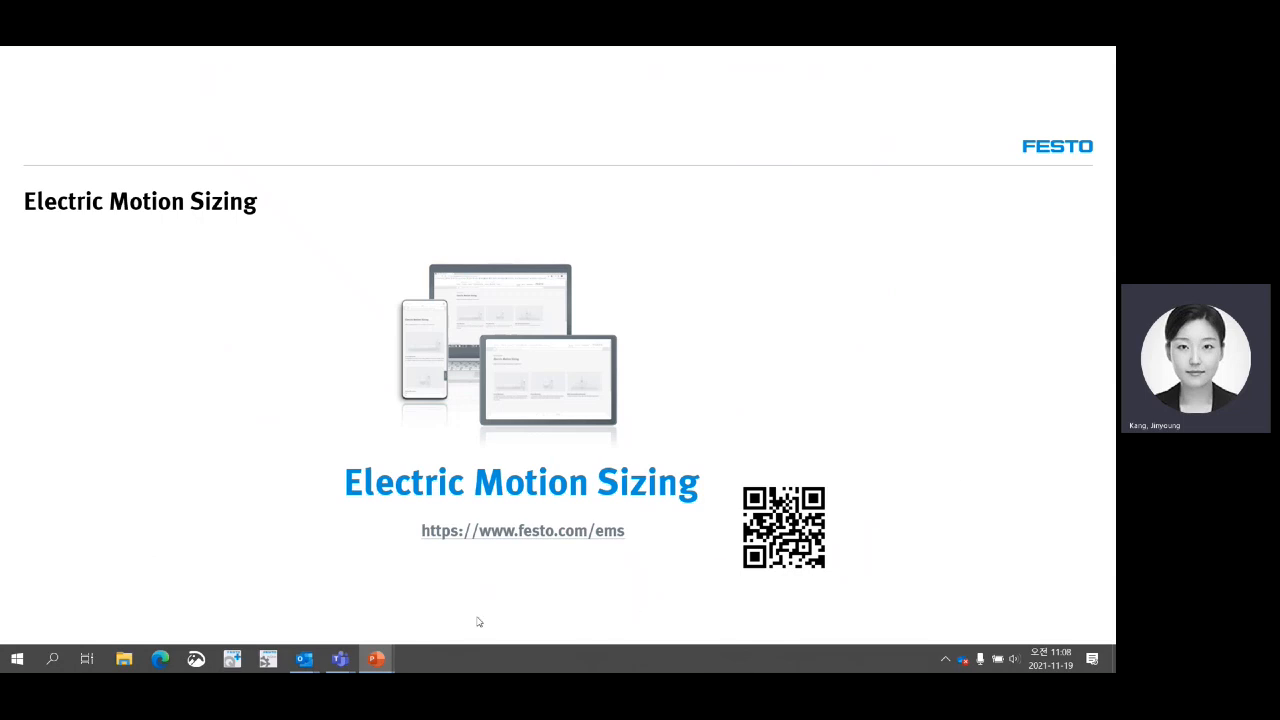
{"action": "left_click", "coordinate": [560, 535]}
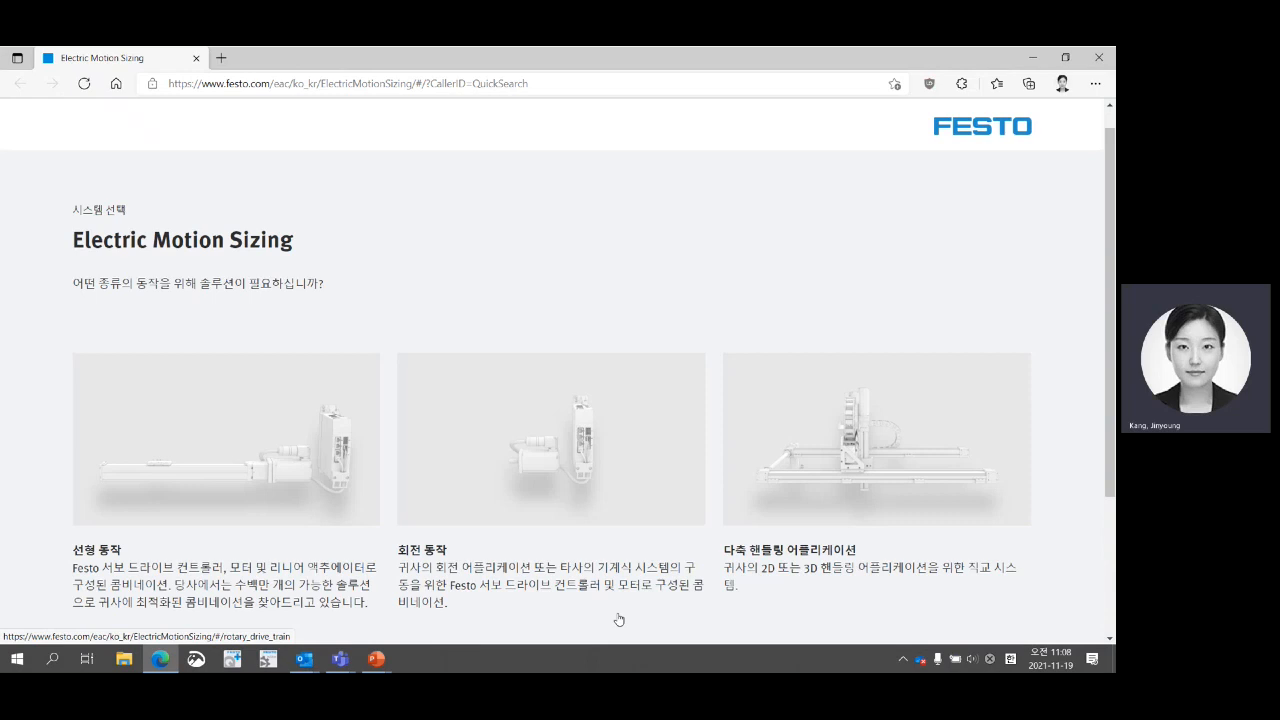
Choose linear motion (선형 동작) as the system and handling between two positions (2개 위치 사이에서 핸들링) as the application.
{"action": "scroll", "coordinate": [1029, 514], "scroll_direction": "down", "scroll_amount": 1}
{"action": "scroll", "coordinate": [1033, 513], "scroll_direction": "up", "scroll_amount": 2}
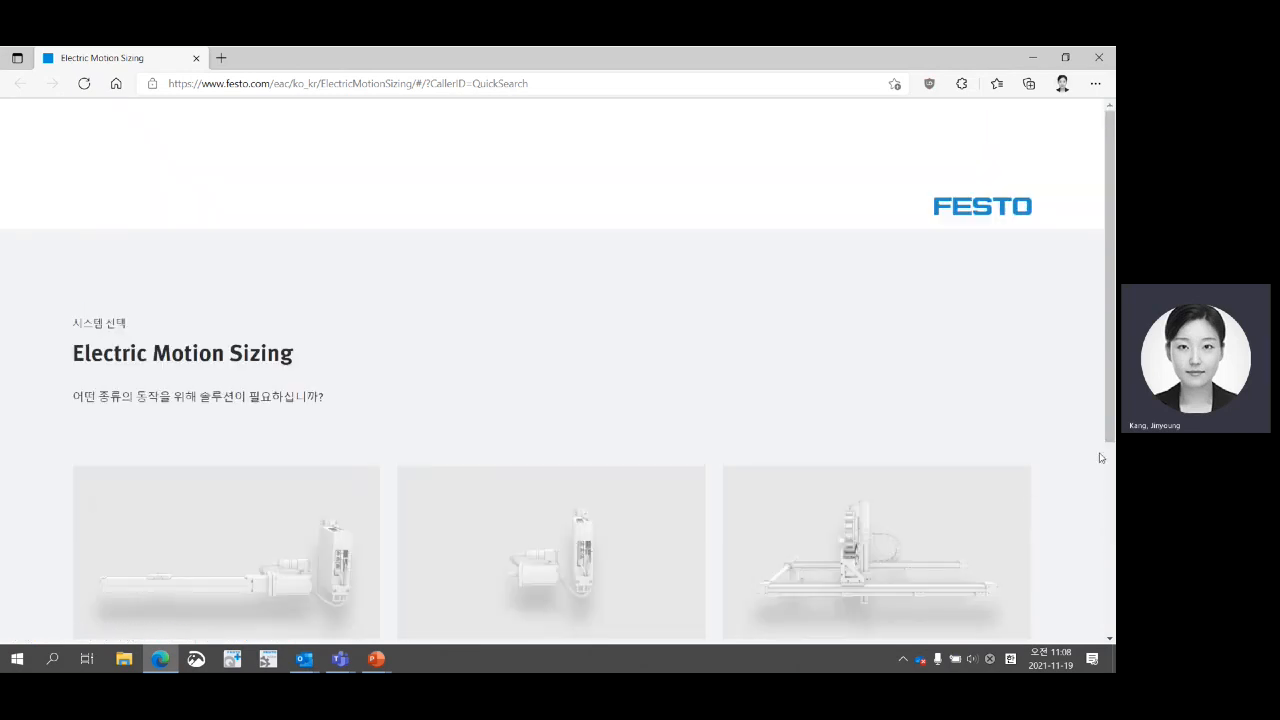
{"action": "scroll", "coordinate": [1101, 457], "scroll_direction": "down", "scroll_amount": 2}
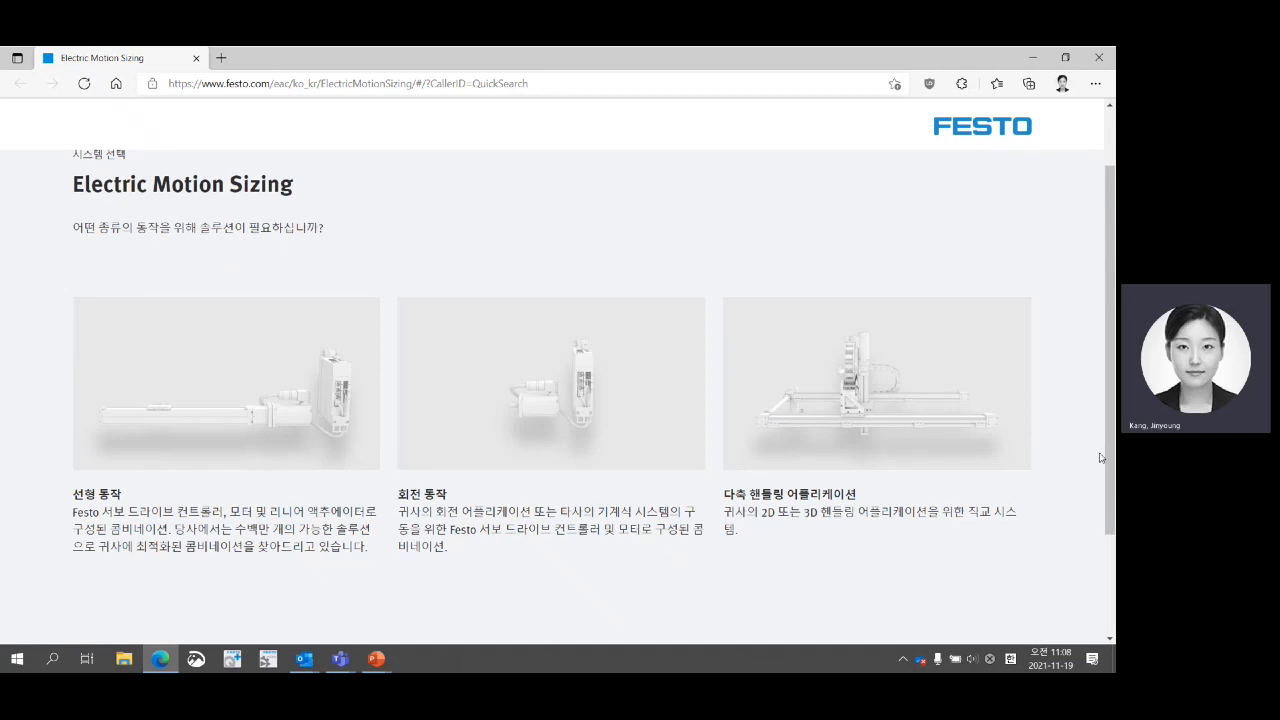
{"action": "scroll", "coordinate": [1101, 457], "scroll_direction": "up", "scroll_amount": 2}
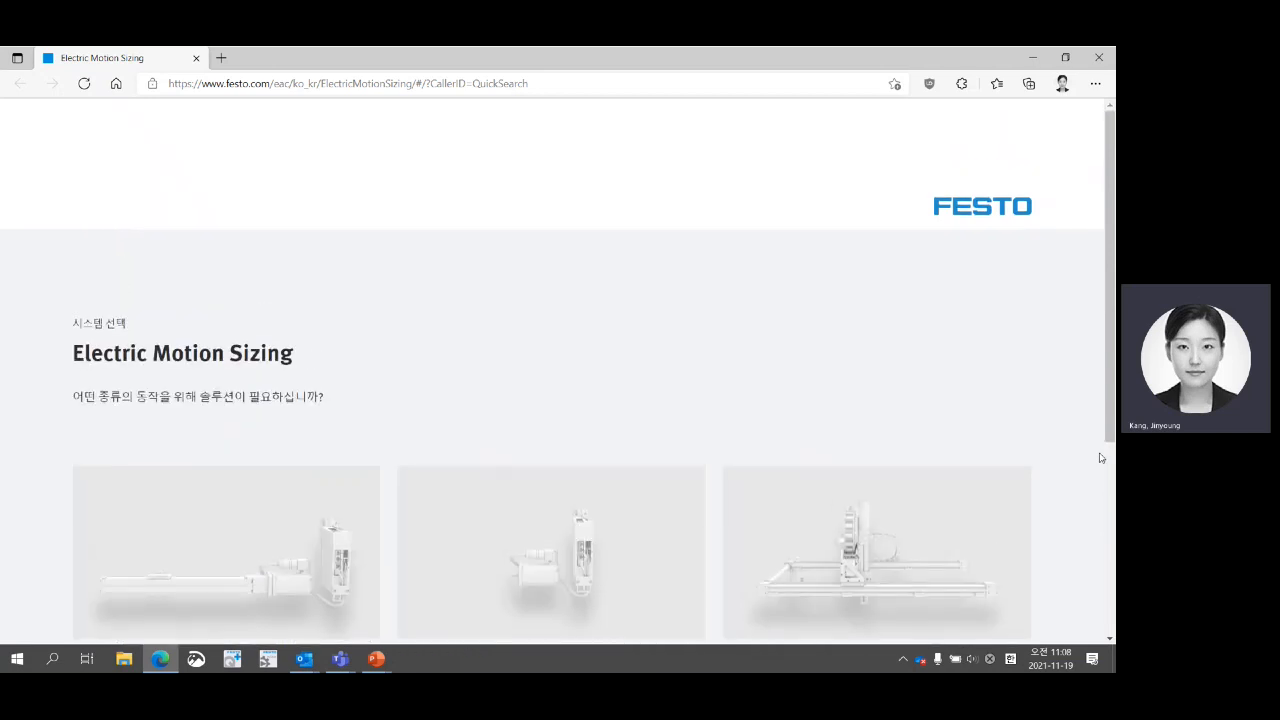
{"action": "scroll", "coordinate": [1101, 457], "scroll_direction": "down", "scroll_amount": 2}
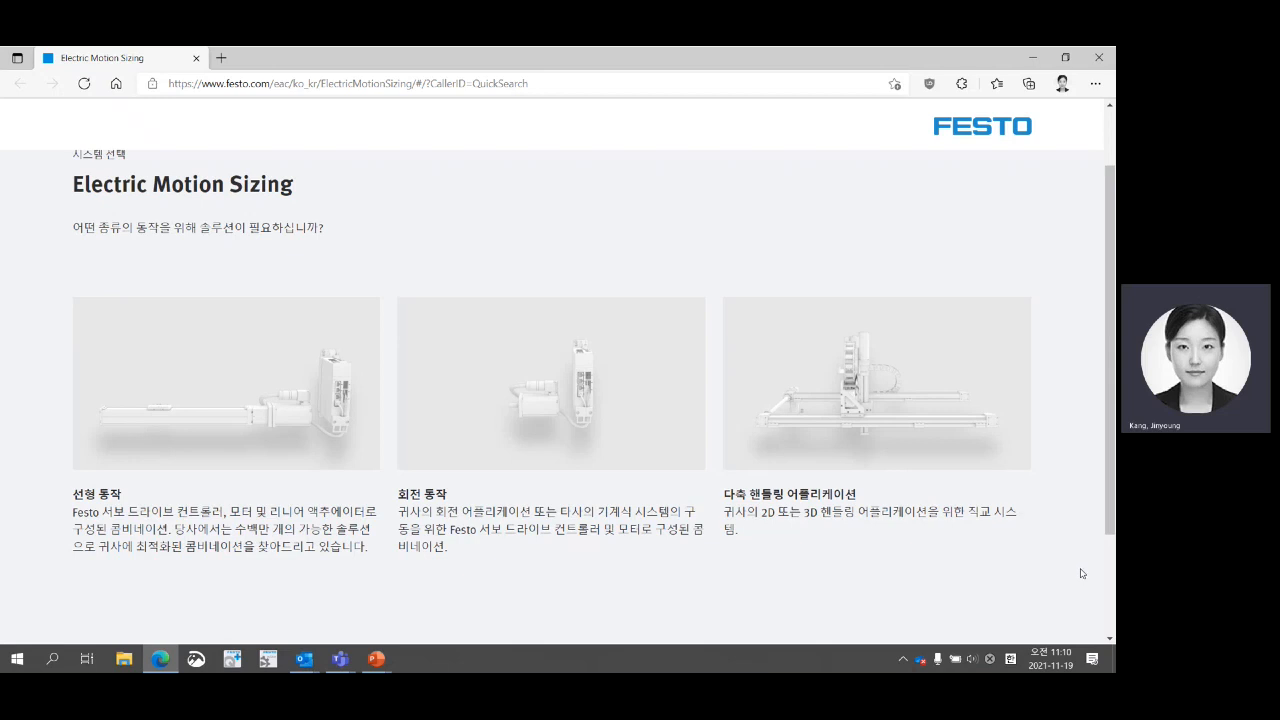
{"action": "left_click", "coordinate": [234, 443]}
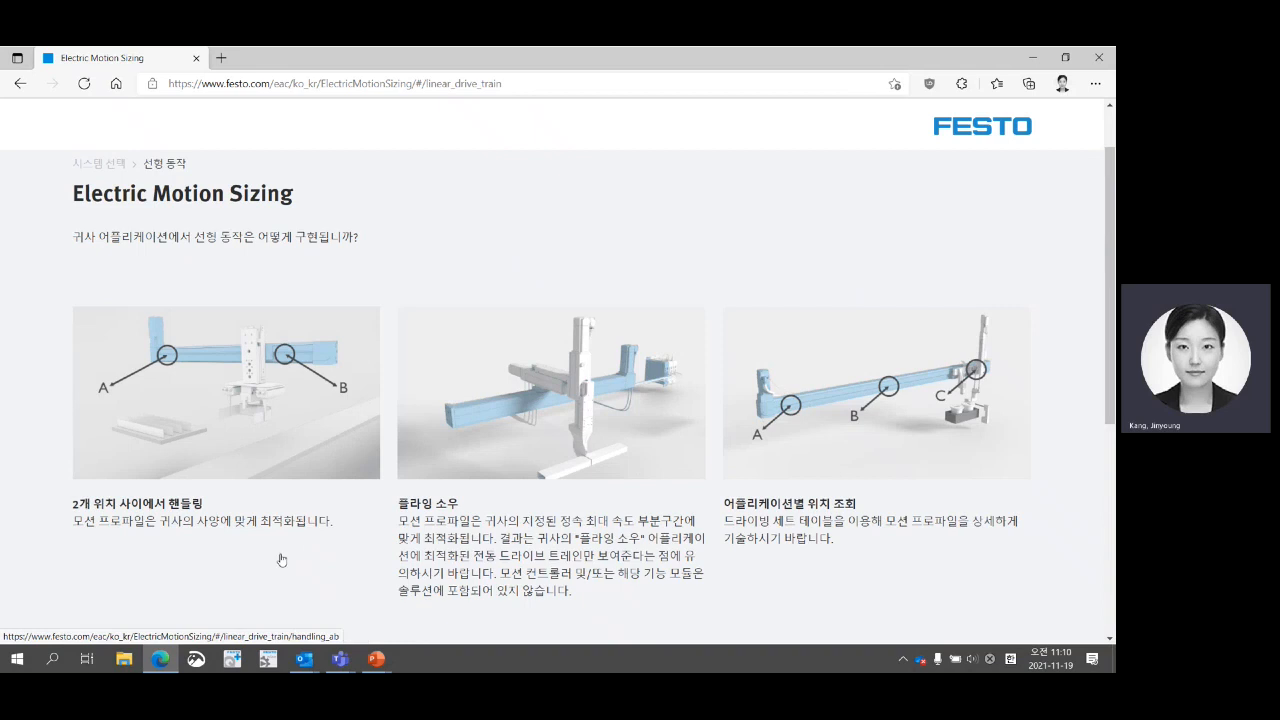
{"action": "scroll", "coordinate": [262, 573], "scroll_direction": "down", "scroll_amount": 1}
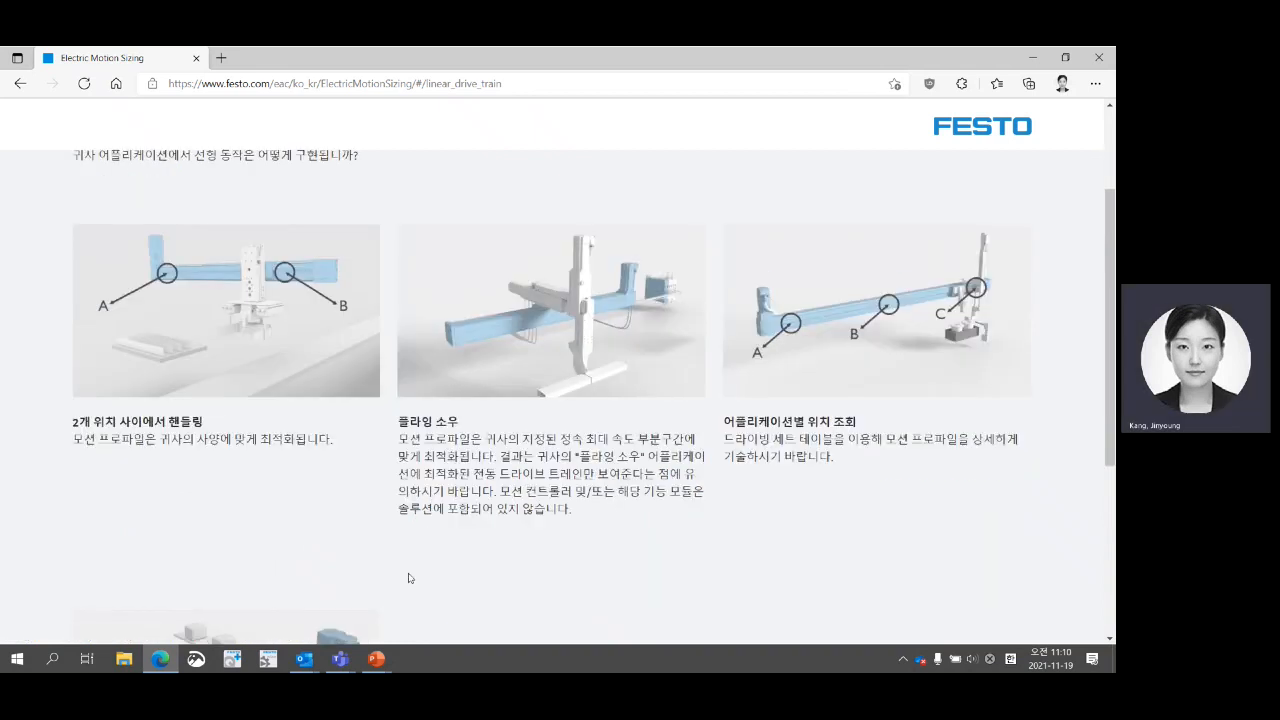
{"action": "scroll", "coordinate": [415, 580], "scroll_direction": "down", "scroll_amount": 3}
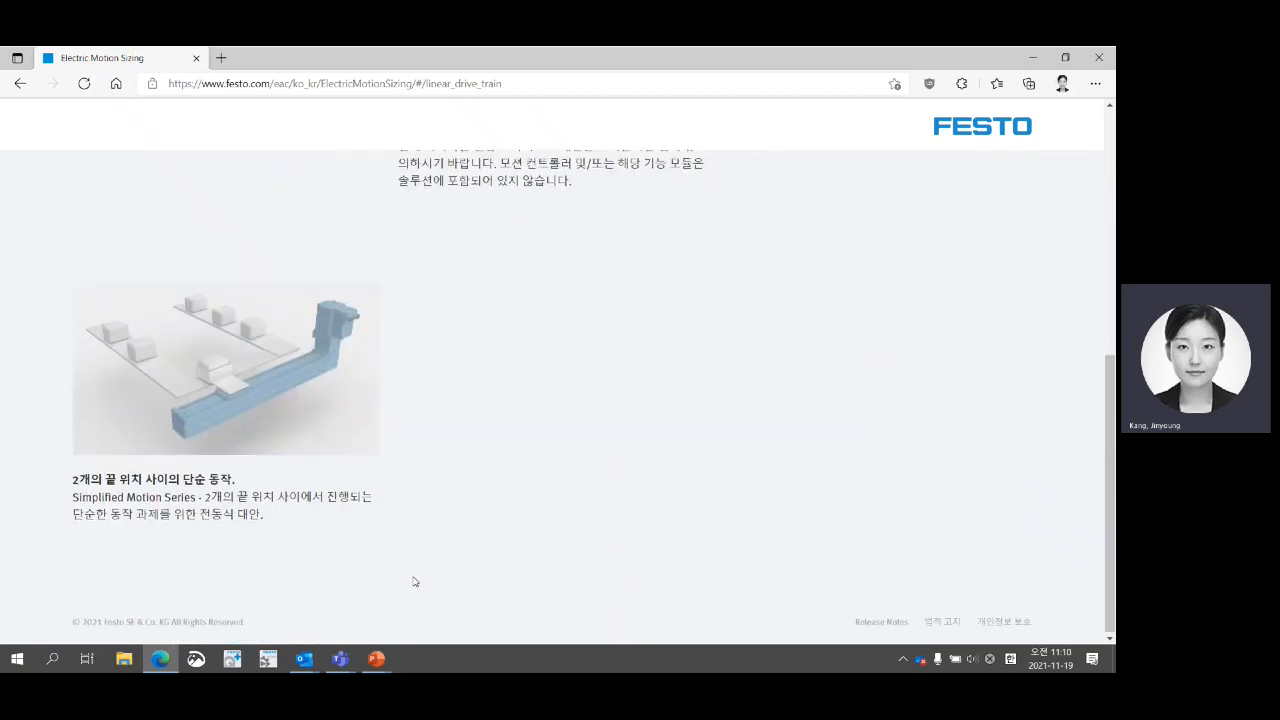
{"action": "scroll", "coordinate": [415, 581], "scroll_direction": "up", "scroll_amount": 5}
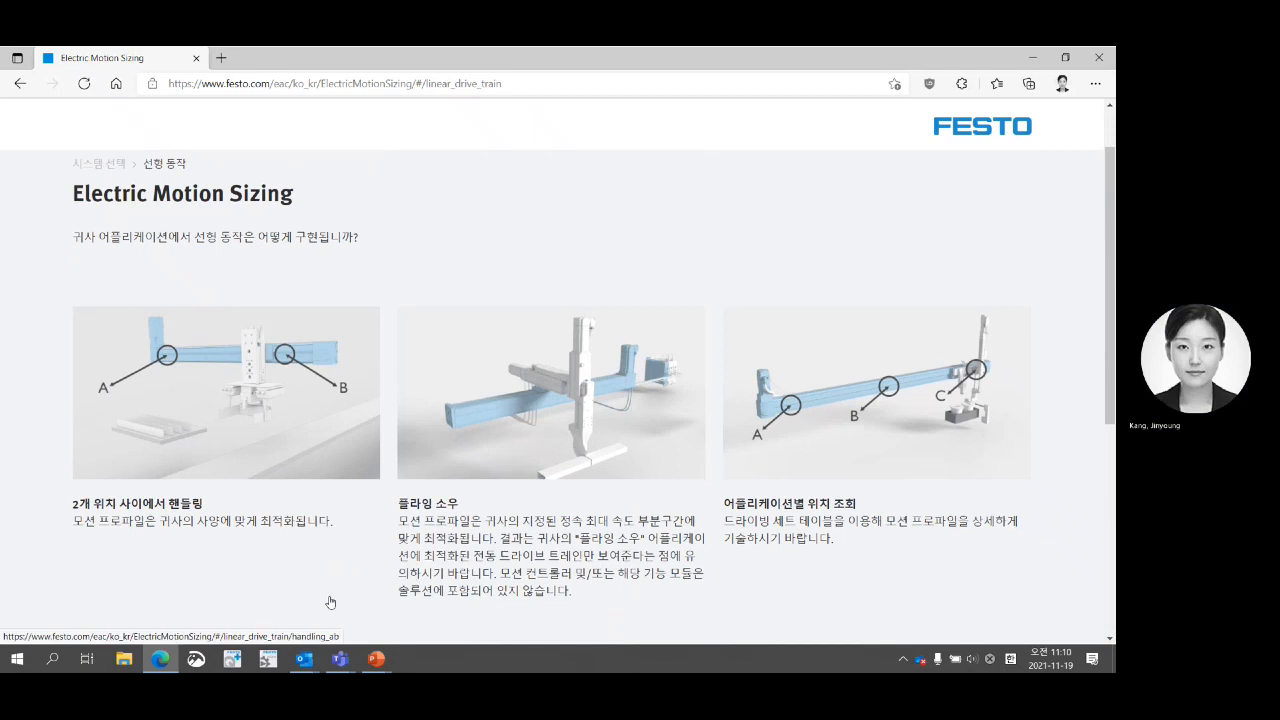
{"action": "left_click", "coordinate": [270, 422]}
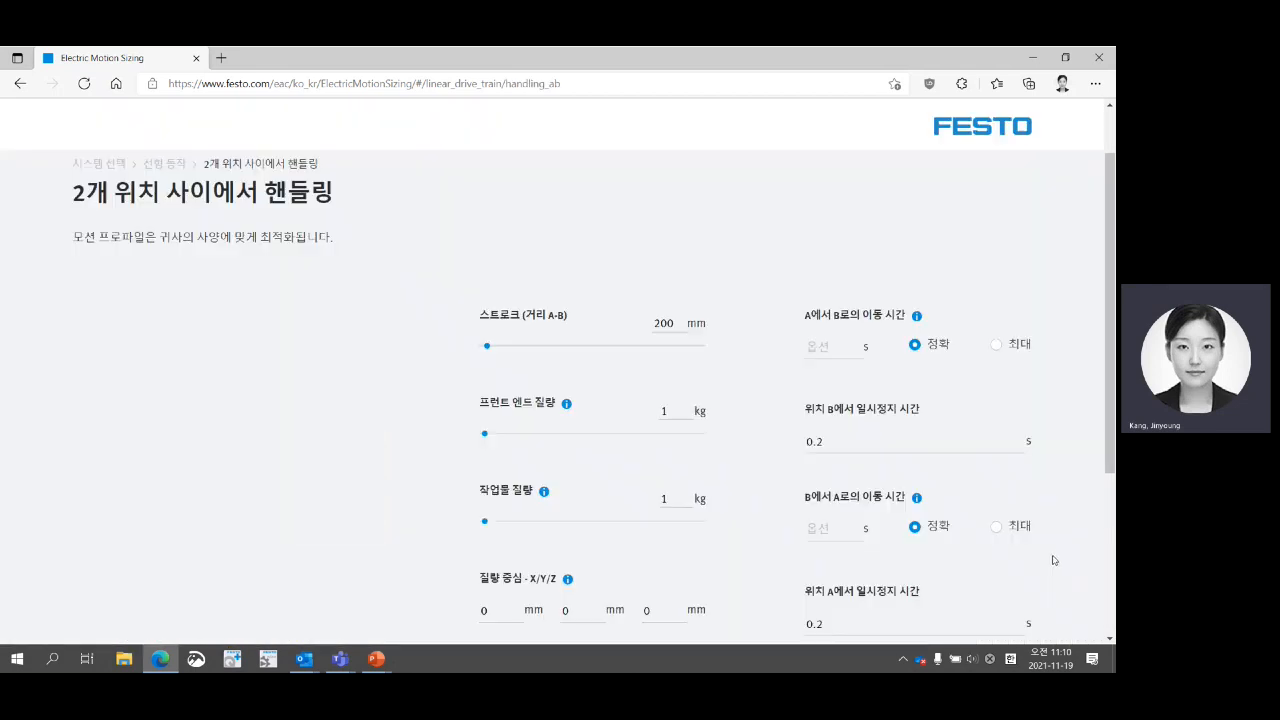
Set the stroke between positions A and B (스트로크) to 800 mm.
{"action": "scroll", "coordinate": [660, 261], "scroll_direction": "up", "scroll_amount": 2}
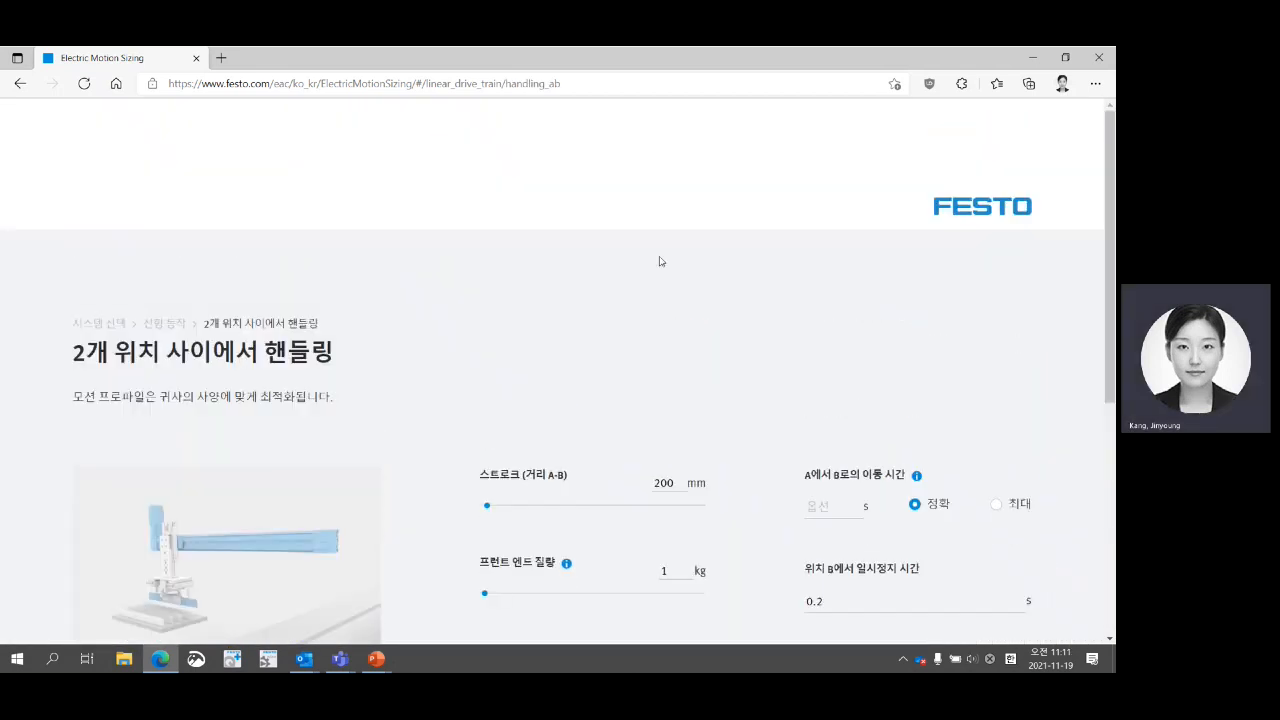
{"action": "scroll", "coordinate": [660, 261], "scroll_direction": "down", "scroll_amount": 2}
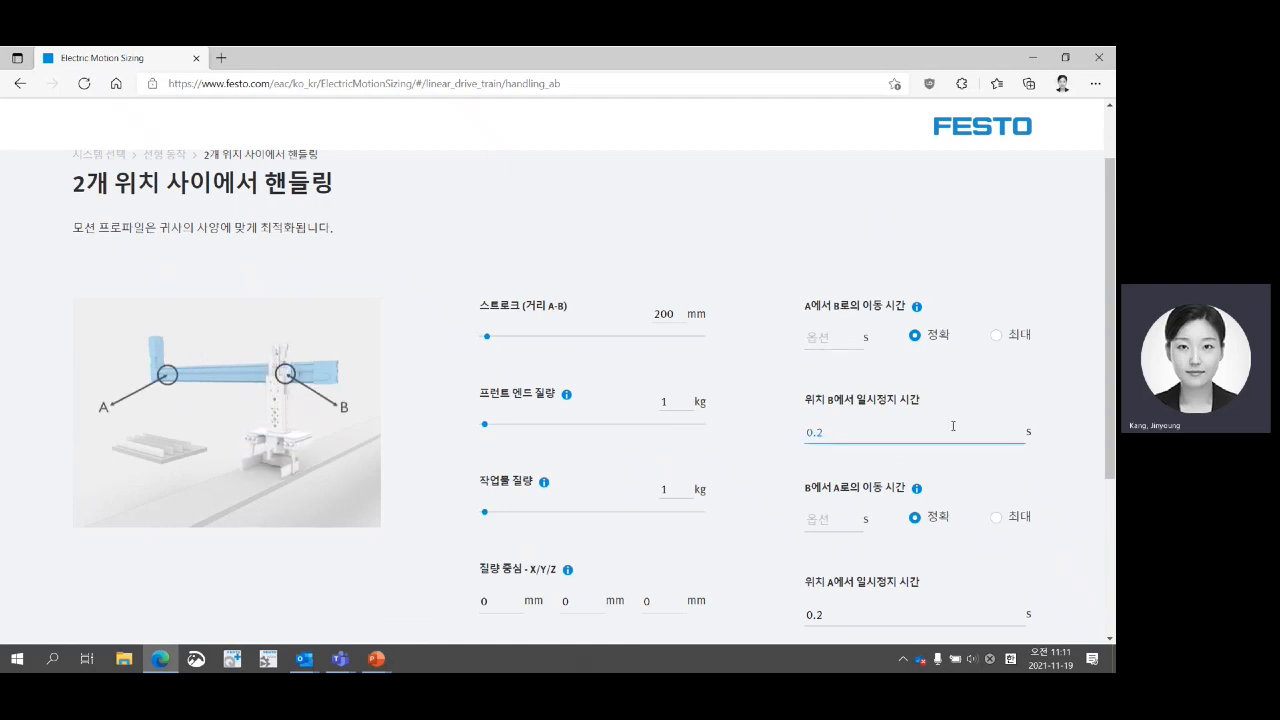
{"action": "scroll", "coordinate": [737, 360], "scroll_direction": "down", "scroll_amount": 1}
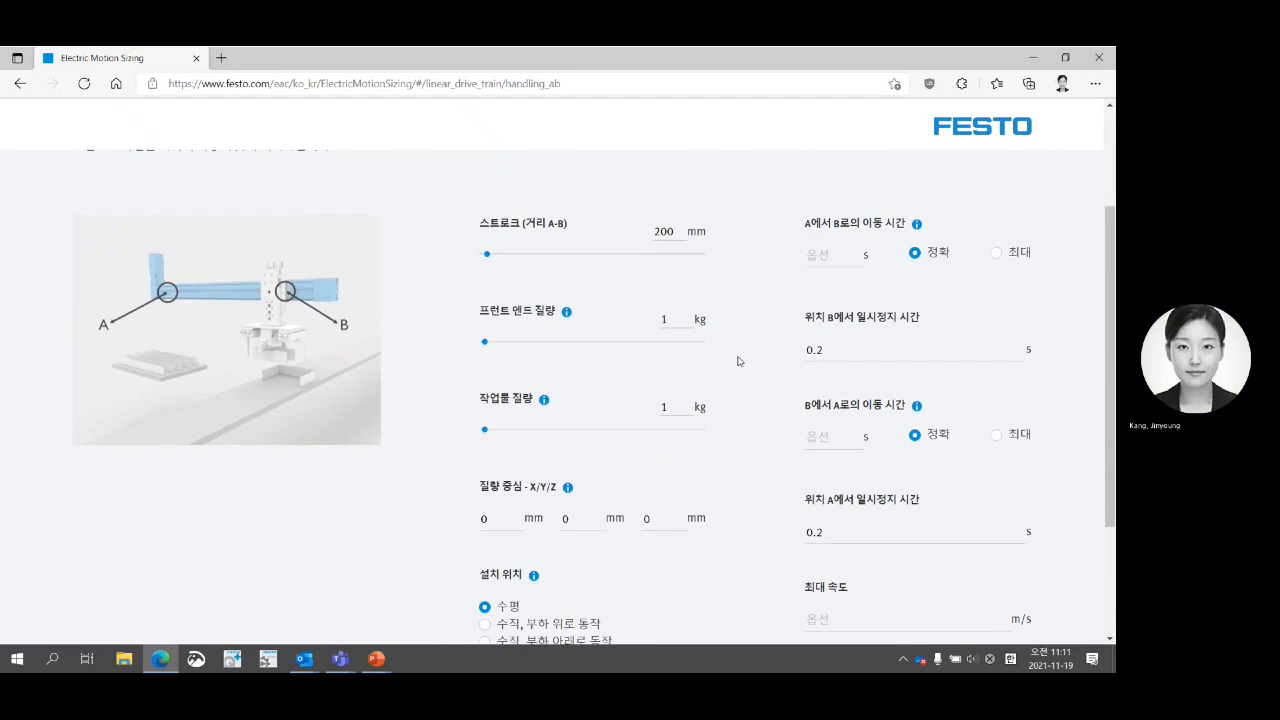
{"action": "key", "text": "BackSpace"}
{"action": "type", "text": "8"}
{"action": "left_click", "coordinate": [763, 277]}
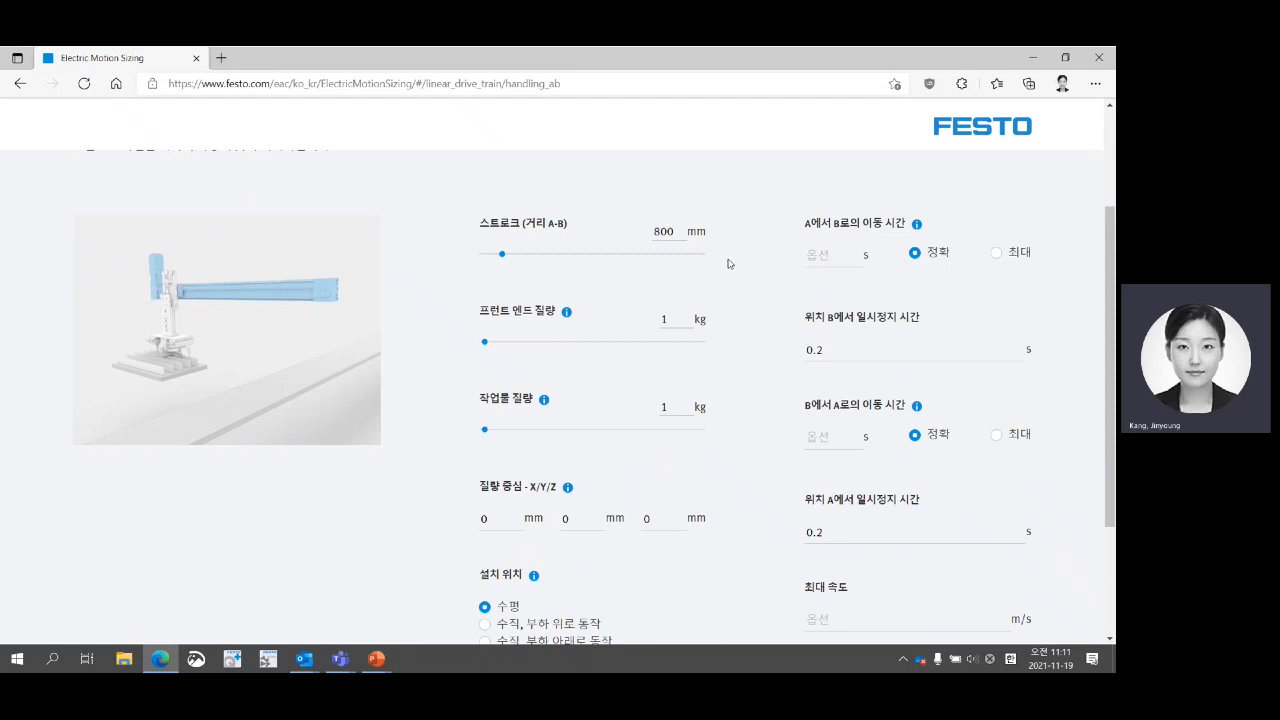
Set the travel time from A to B (A에서 B로의 이동 시간) to 10 s as a maximum (최대).
{"action": "scroll", "coordinate": [700, 268], "scroll_direction": "down", "scroll_amount": 1}
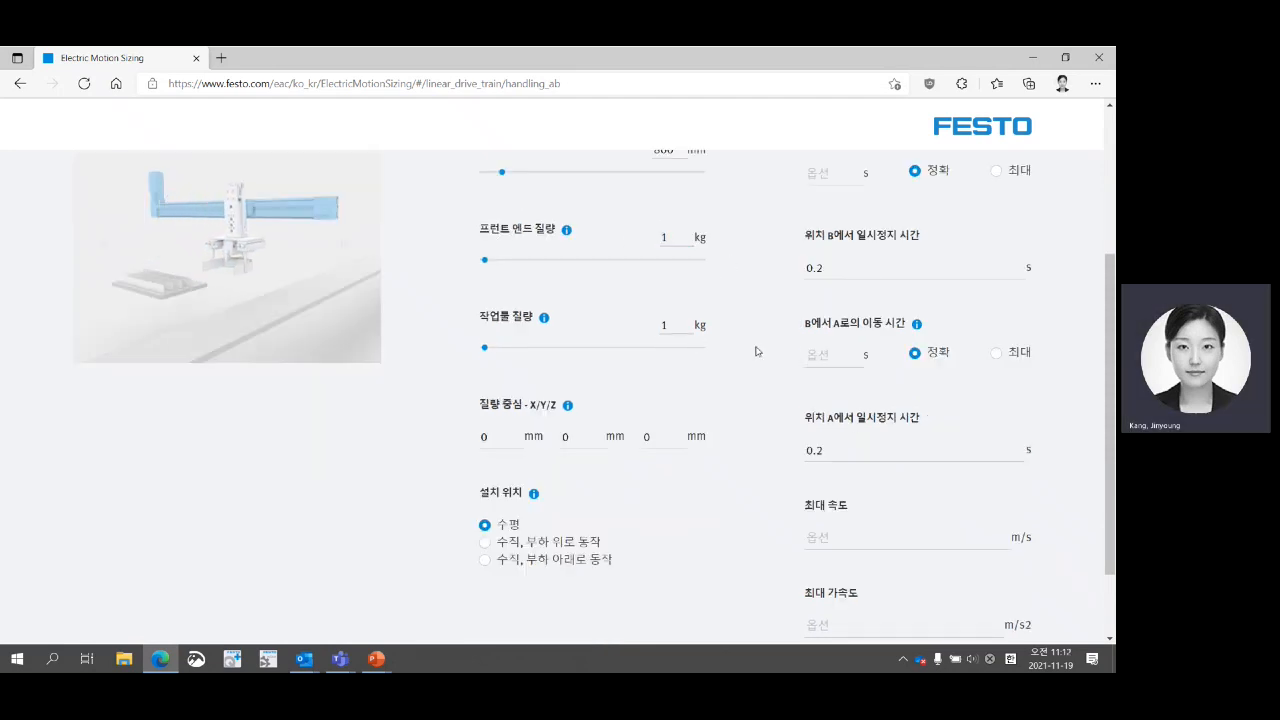
{"action": "scroll", "coordinate": [756, 351], "scroll_direction": "down", "scroll_amount": 1}
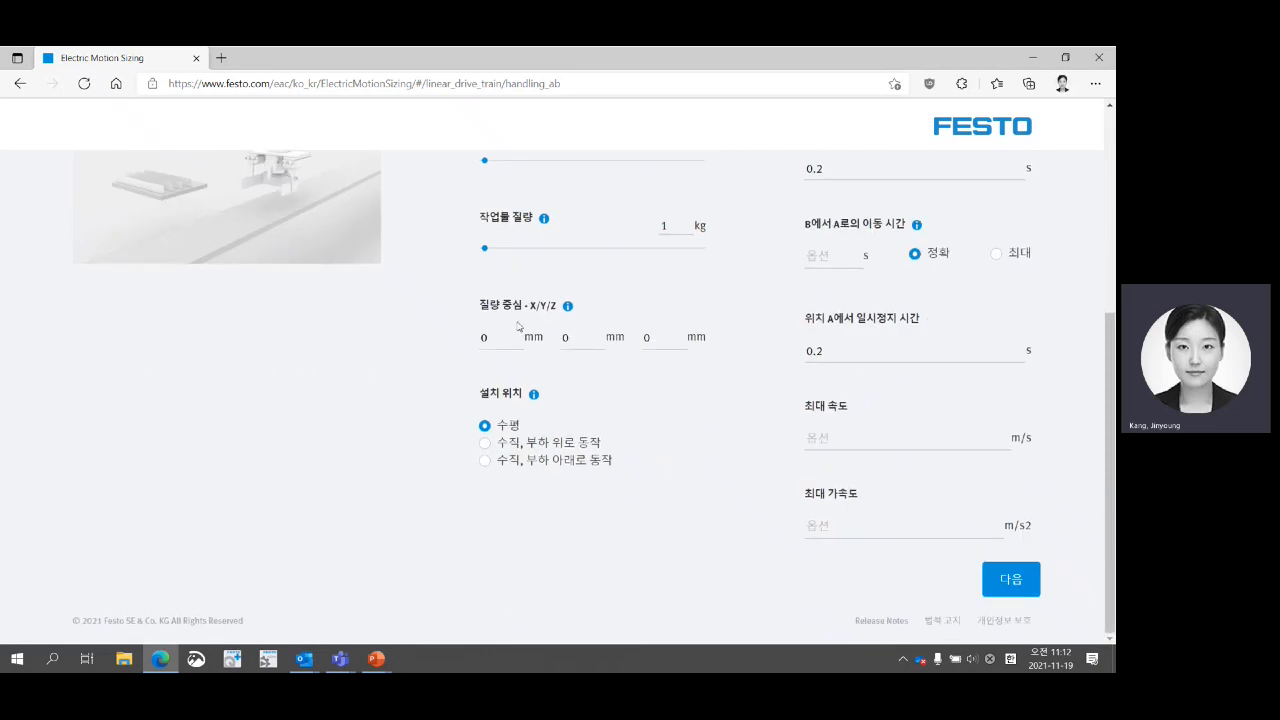
{"action": "left_click", "coordinate": [816, 357]}
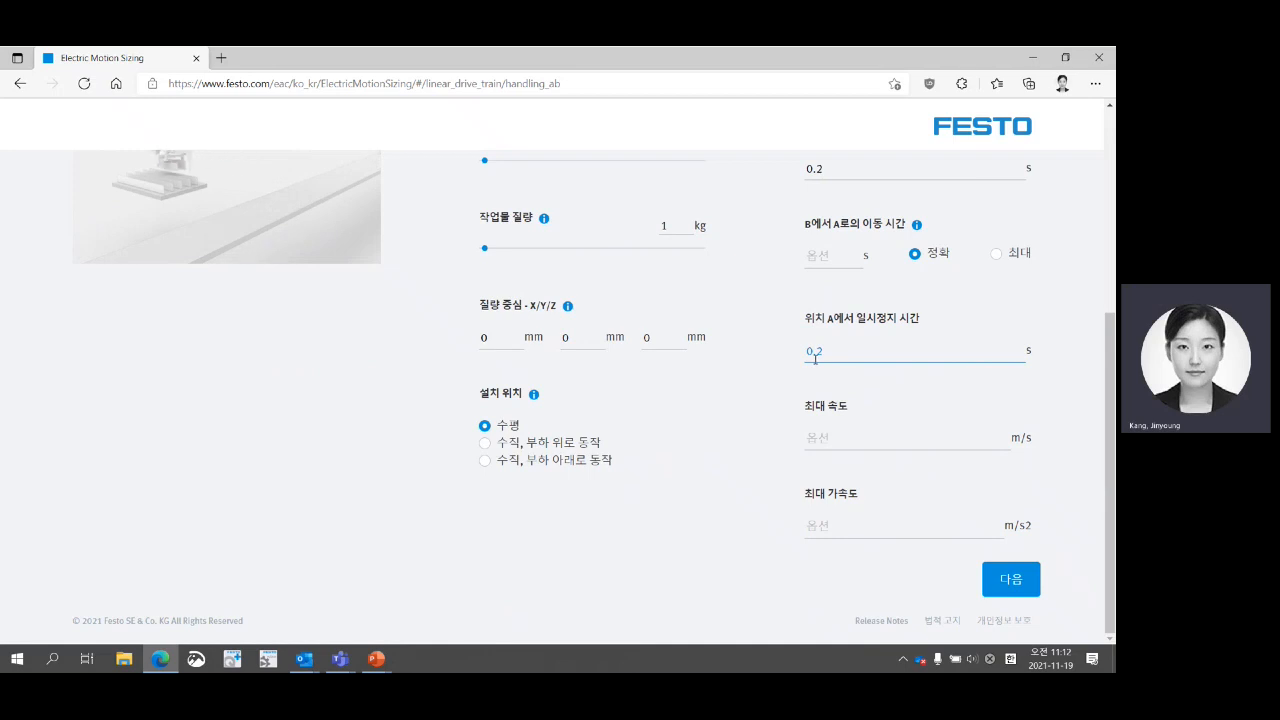
{"action": "left_click", "coordinate": [803, 366]}
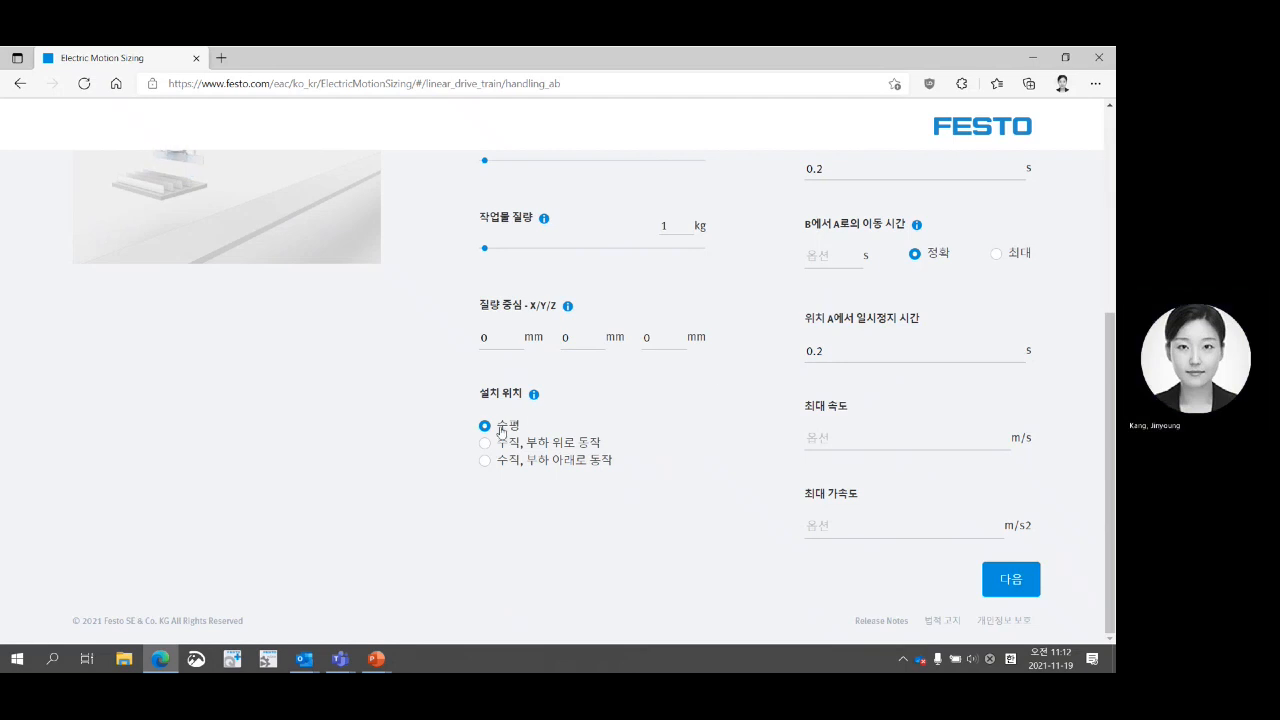
{"action": "scroll", "coordinate": [920, 374], "scroll_direction": "up", "scroll_amount": 3}
{"action": "left_click", "coordinate": [836, 326]}
{"action": "type", "text": "10"}
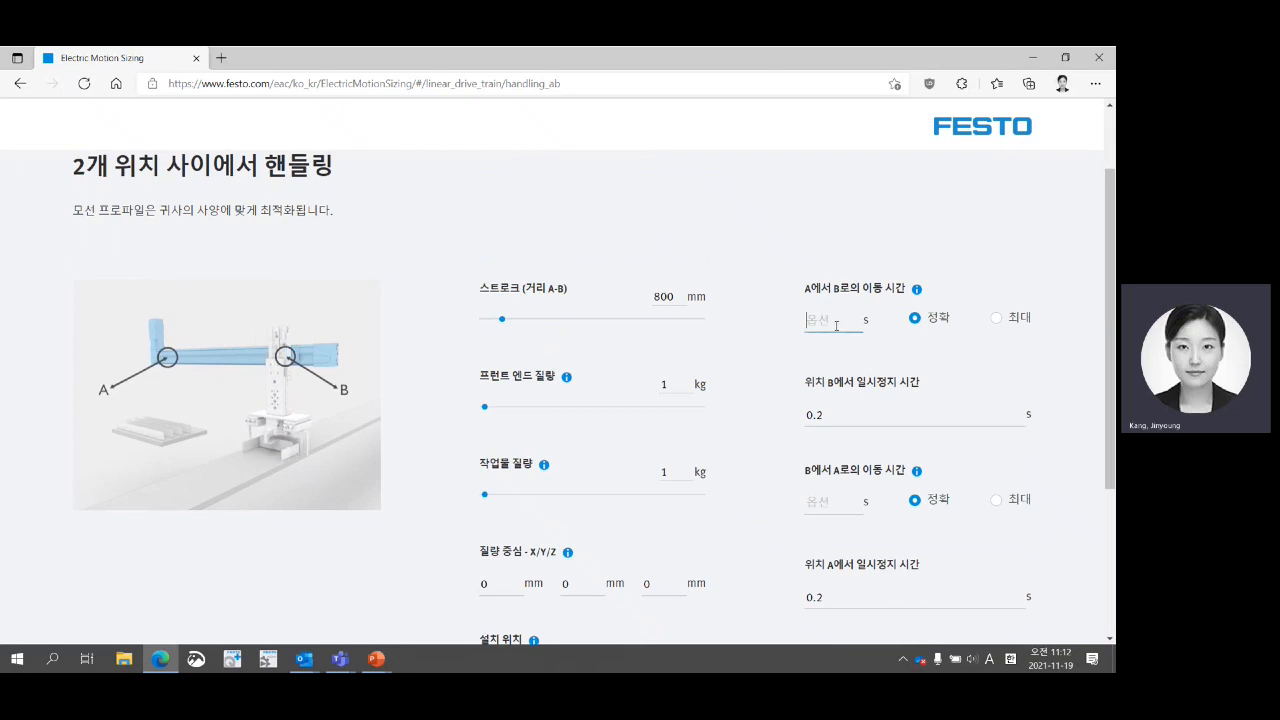
{"action": "left_click", "coordinate": [995, 322]}
{"action": "left_click", "coordinate": [995, 320]}
Set the pause at position B (위치 B에서 일시정지 시간) to 0.5 s and the travel time from B to A to 10 s.
{"action": "scroll", "coordinate": [952, 340], "scroll_direction": "down", "scroll_amount": 2}
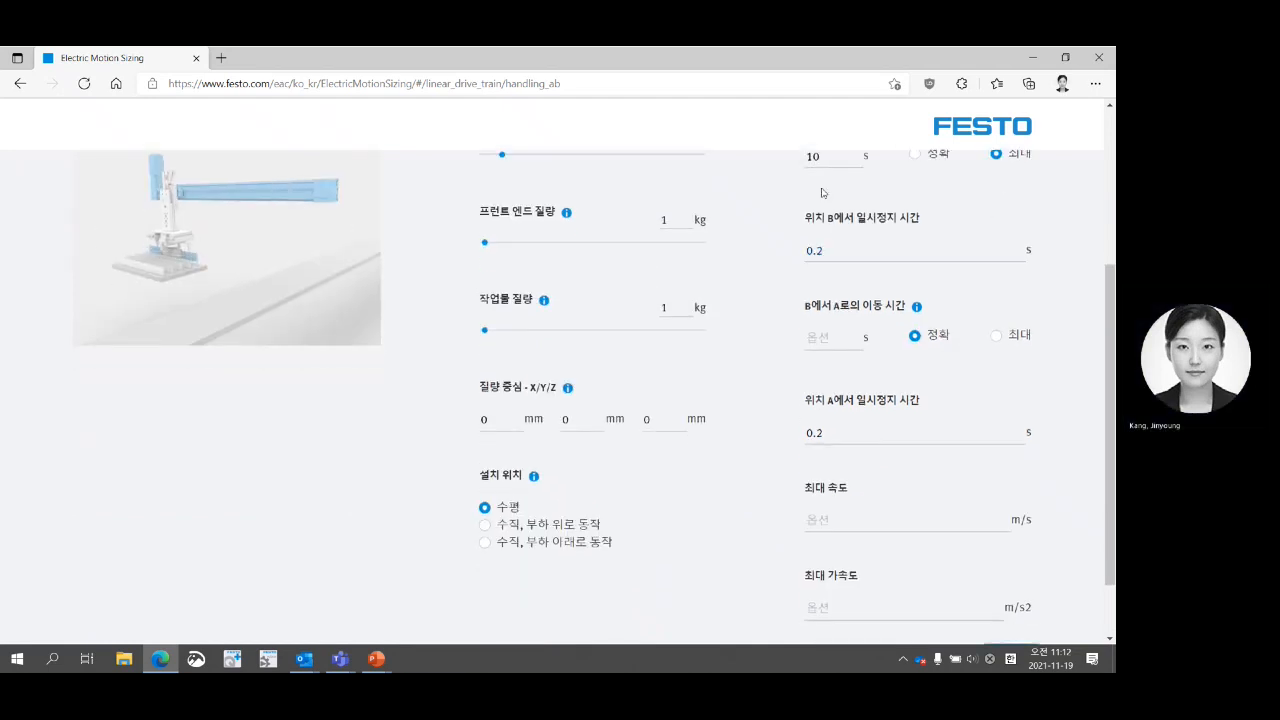
{"action": "left_click", "coordinate": [842, 252]}
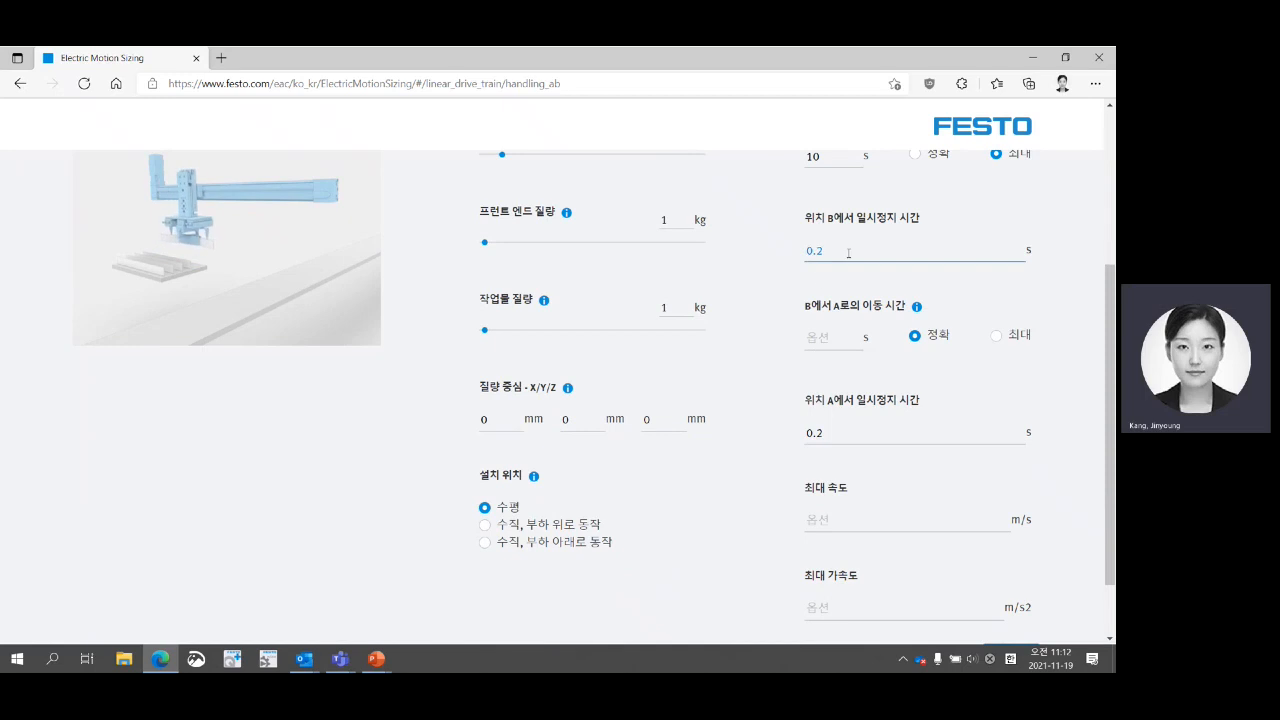
{"action": "key", "text": "BackSpace"}
{"action": "type", "text": "5"}
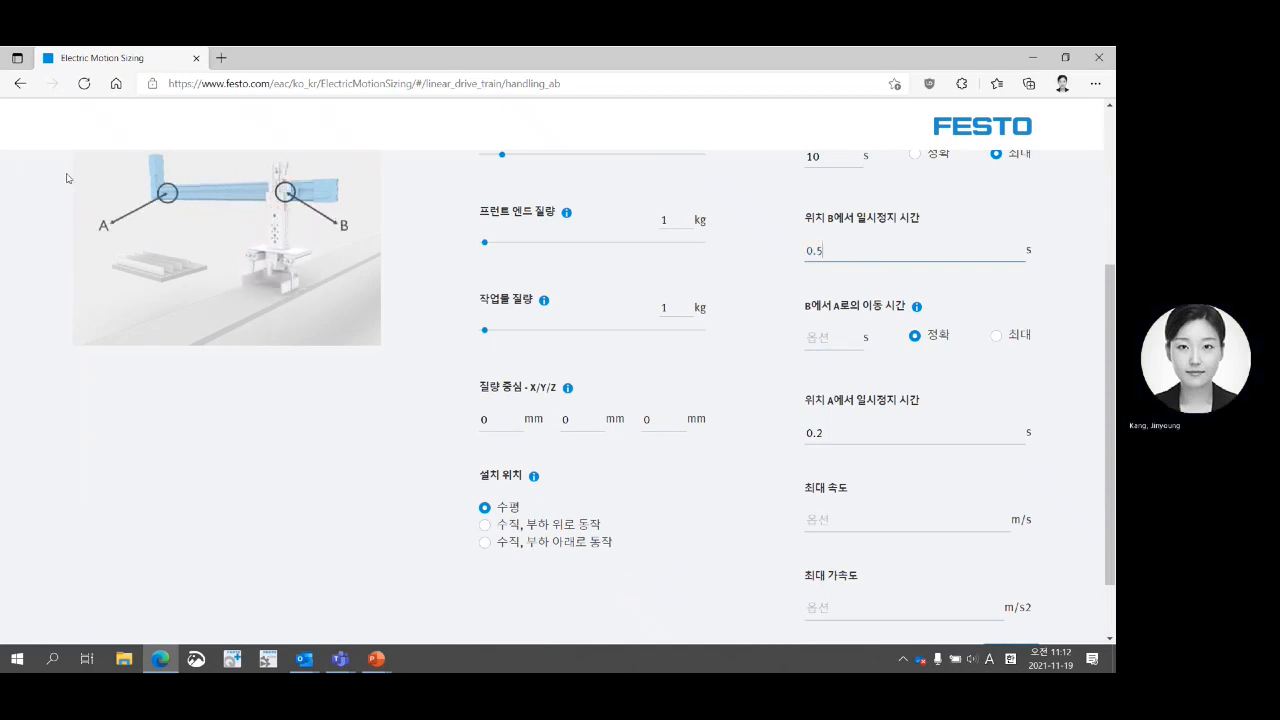
{"action": "left_click", "coordinate": [843, 343]}
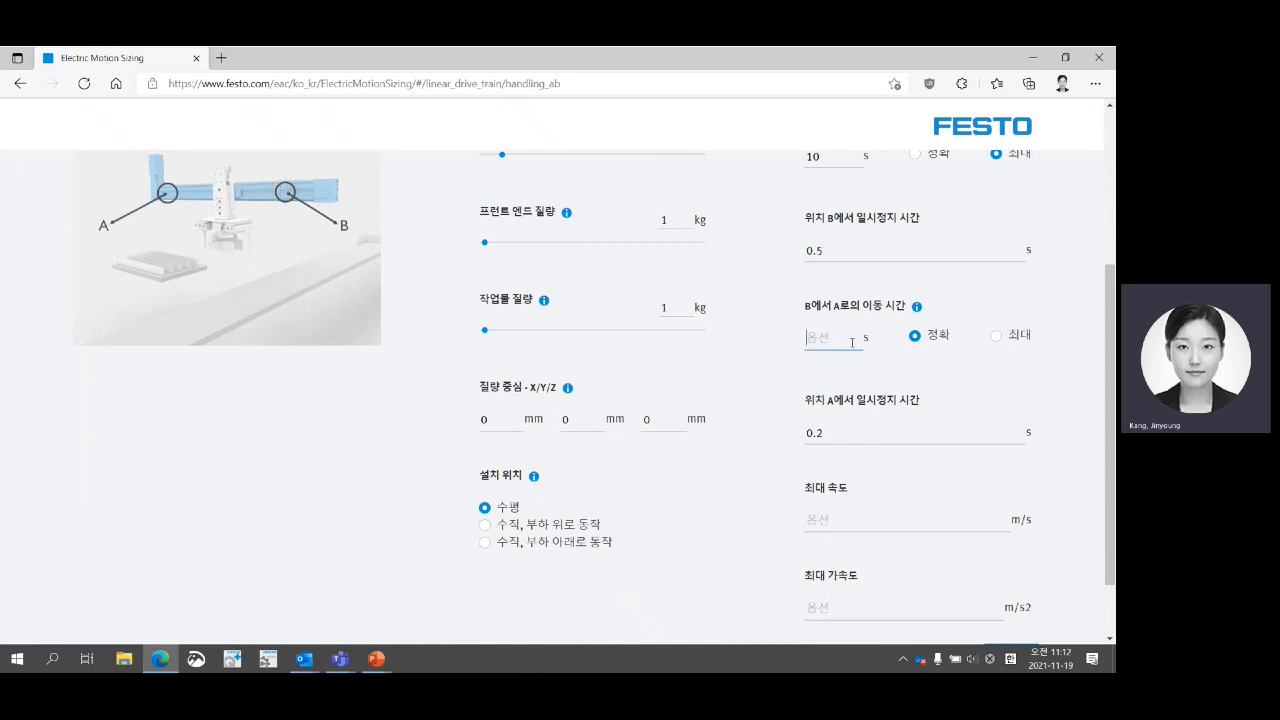
{"action": "type", "text": "10"}
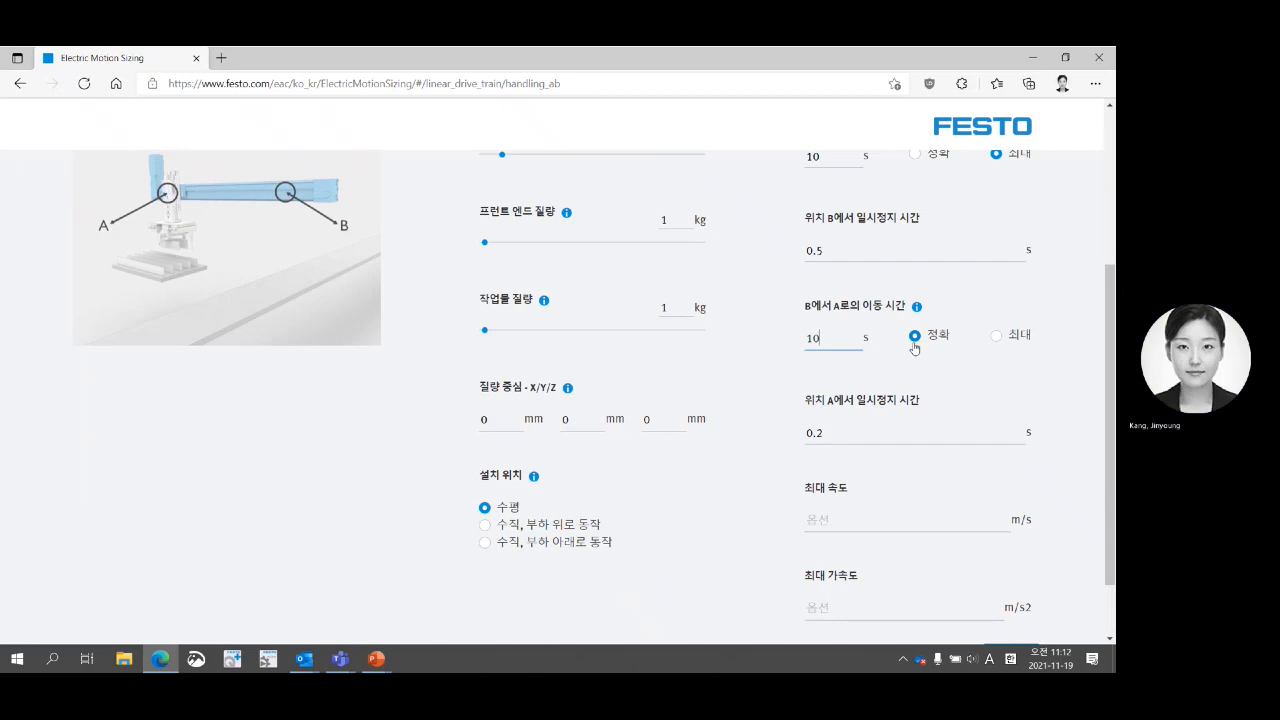
{"action": "scroll", "coordinate": [873, 328], "scroll_direction": "up", "scroll_amount": 1}
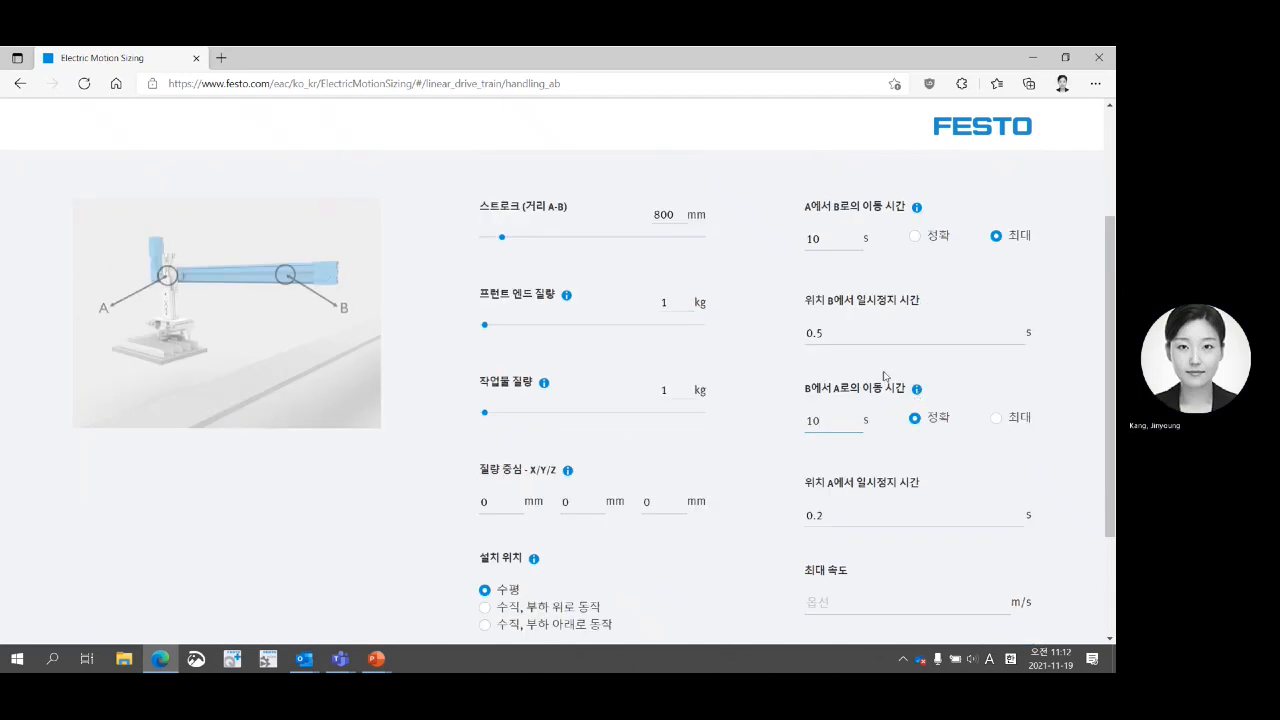
{"action": "mouse_move", "coordinate": [917, 392]}
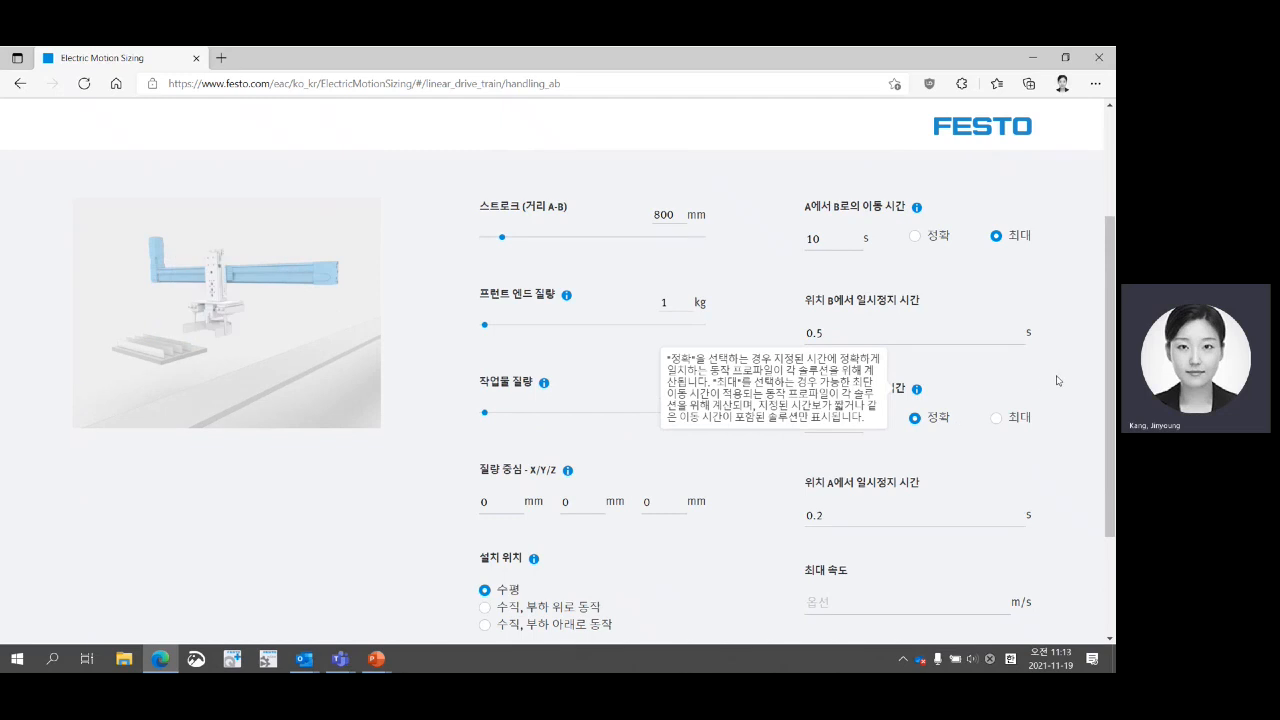
Set the maximum speed (최대 속도) to 1 m/s and maximum acceleration (최대 가속도) to 10 m/s2, and continue to the solutions.
{"action": "scroll", "coordinate": [1057, 379], "scroll_direction": "down", "scroll_amount": 2}
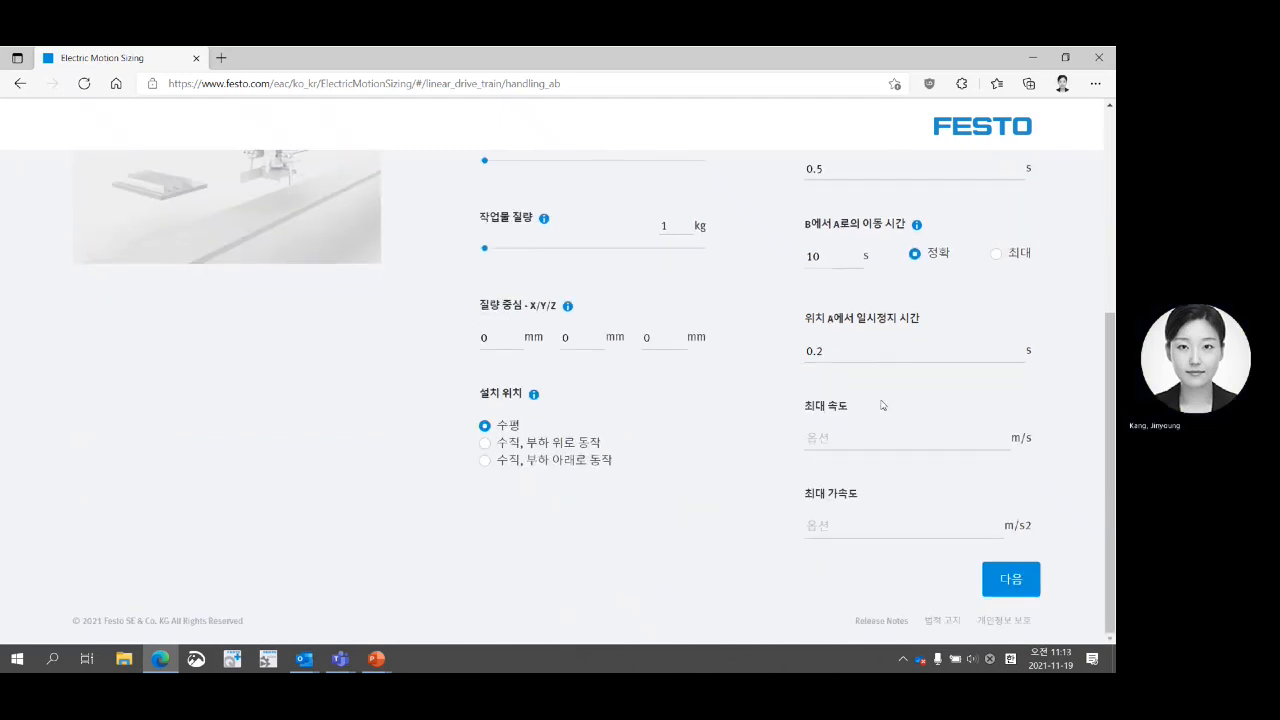
{"action": "left_click", "coordinate": [943, 437]}
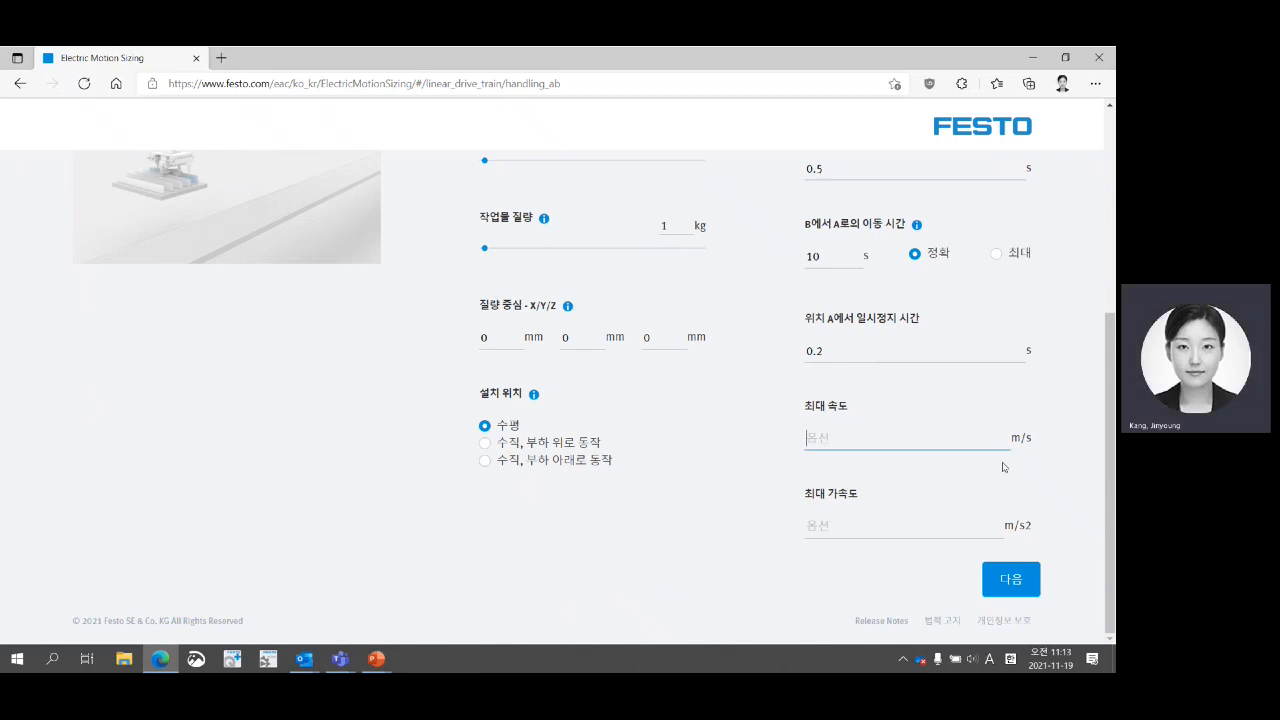
{"action": "type", "text": "1"}
{"action": "left_click", "coordinate": [943, 526]}
{"action": "type", "text": "10"}
{"action": "left_click", "coordinate": [1012, 588]}
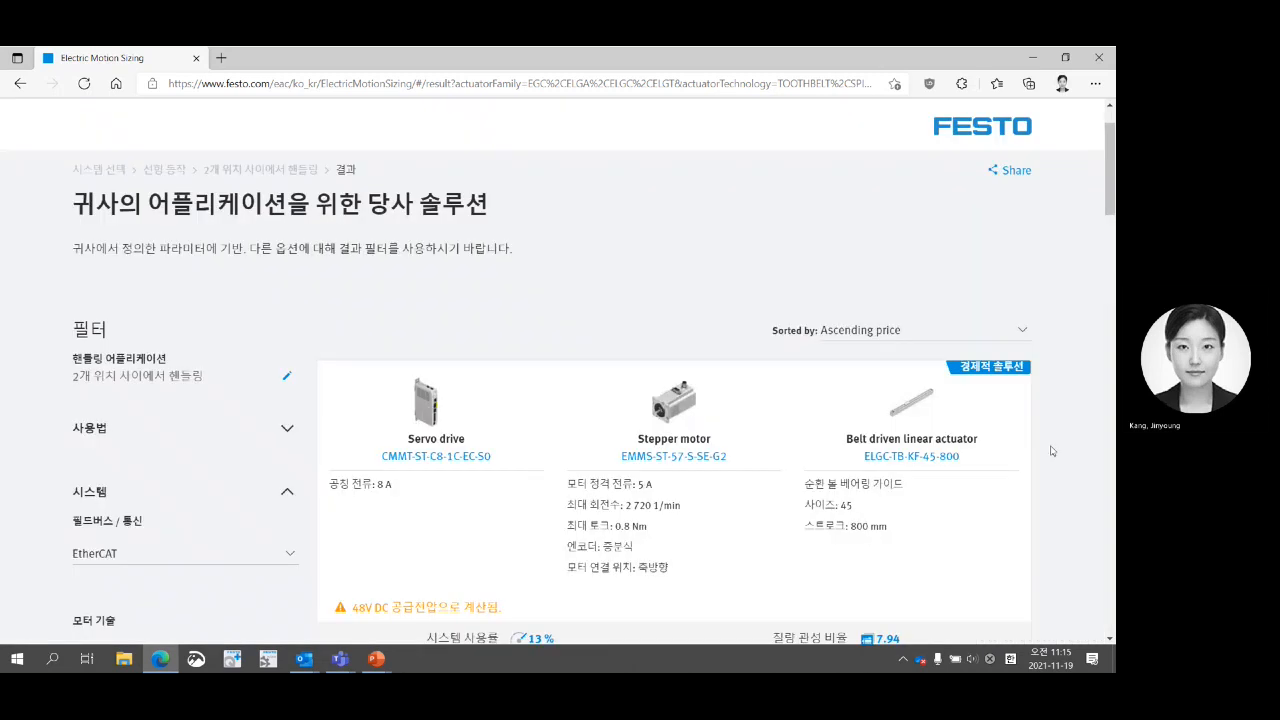
Examine the proposed drive solutions and the result filters for system, motor technology, gear type, actuator type and guide load.
{"action": "scroll", "coordinate": [1048, 449], "scroll_direction": "down", "scroll_amount": 1}
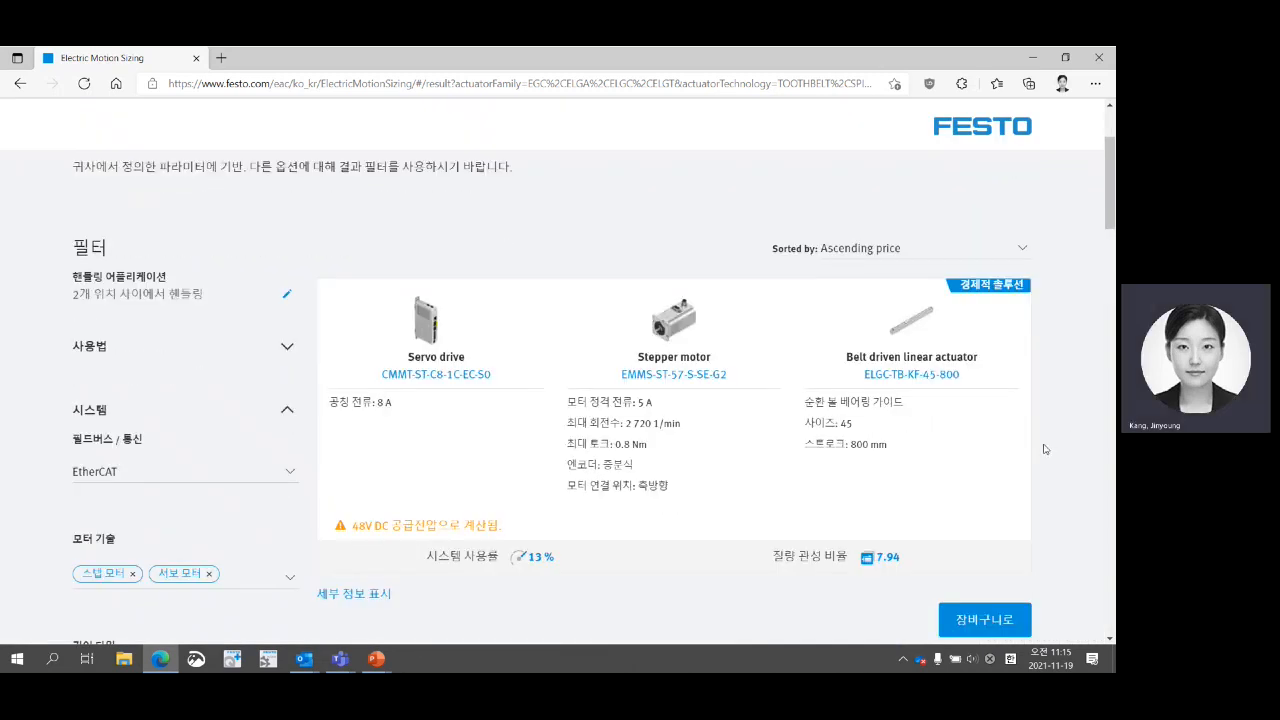
{"action": "scroll", "coordinate": [1044, 450], "scroll_direction": "up", "scroll_amount": 3}
{"action": "scroll", "coordinate": [1041, 450], "scroll_direction": "down", "scroll_amount": 3}
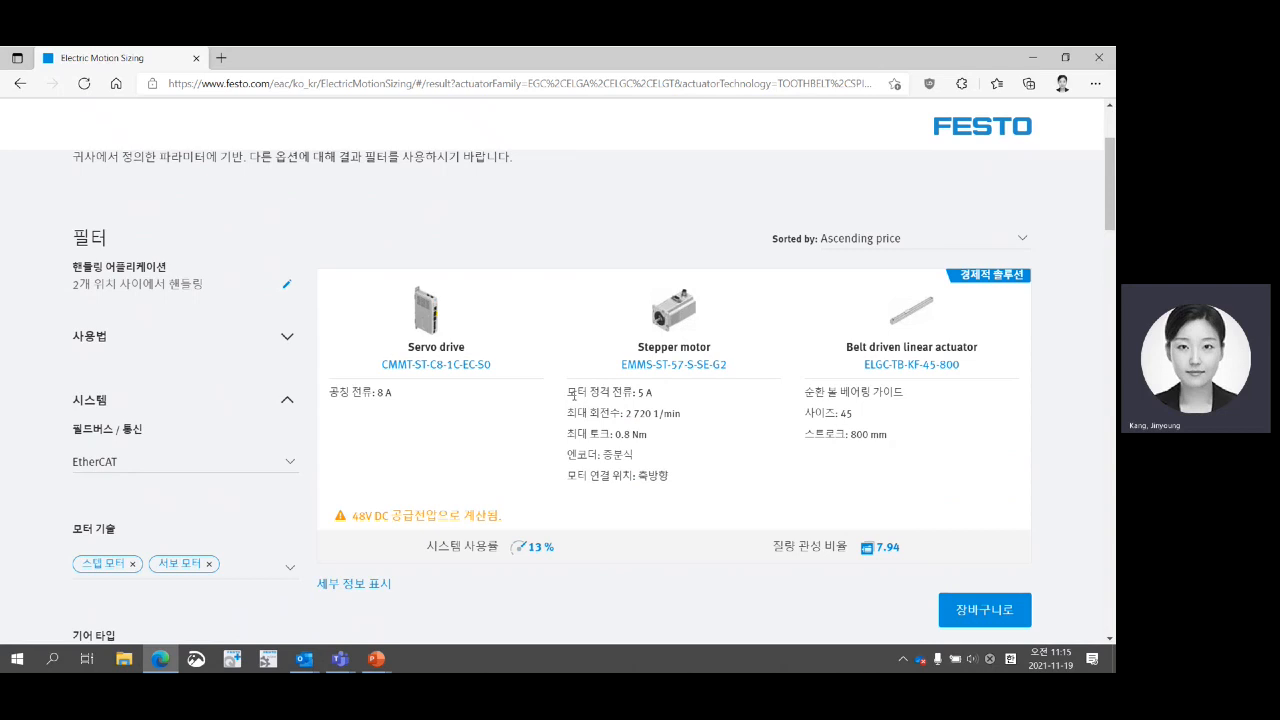
{"action": "scroll", "coordinate": [573, 397], "scroll_direction": "down", "scroll_amount": 5}
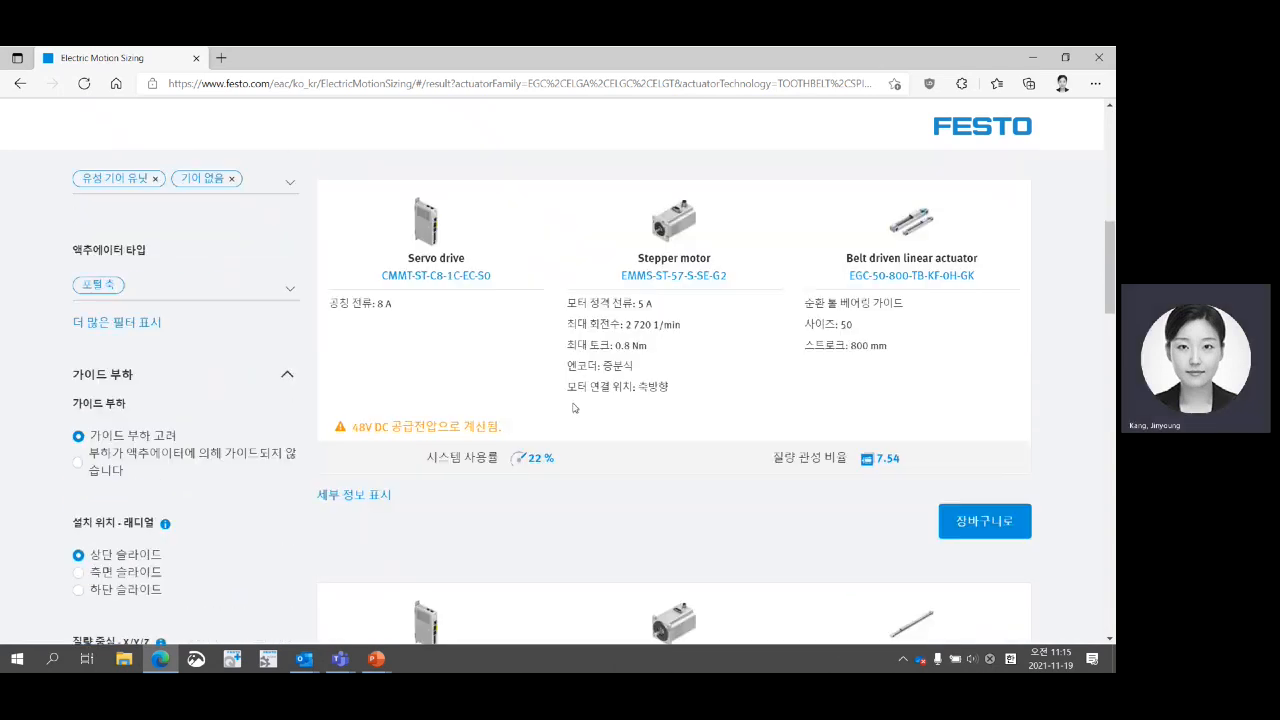
{"action": "scroll", "coordinate": [551, 509], "scroll_direction": "up", "scroll_amount": 5}
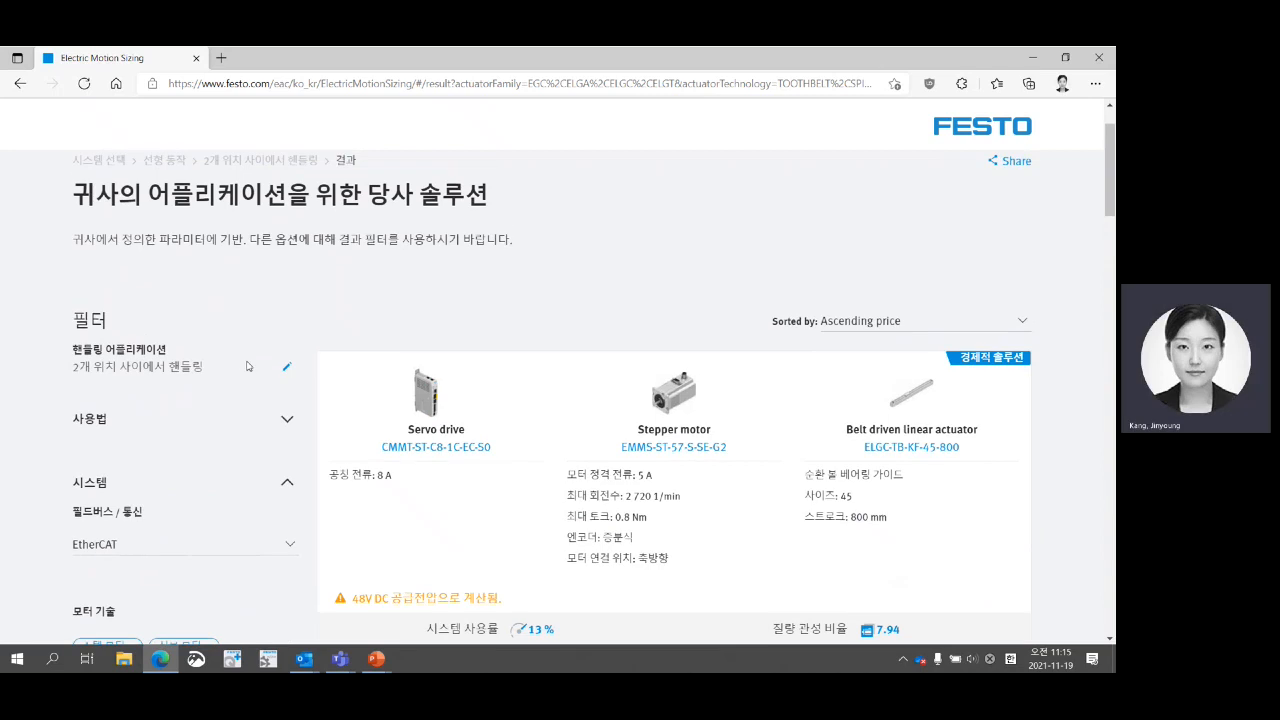
{"action": "scroll", "coordinate": [278, 410], "scroll_direction": "down", "scroll_amount": 3}
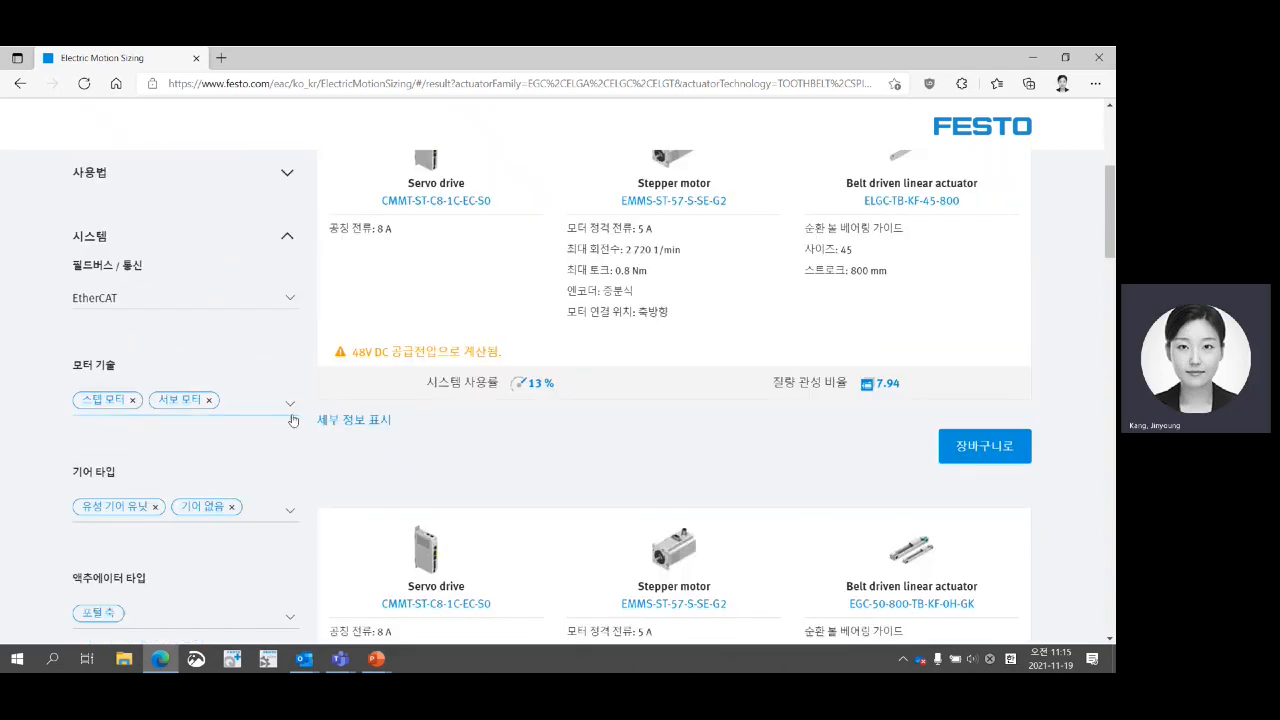
{"action": "scroll", "coordinate": [273, 461], "scroll_direction": "down", "scroll_amount": 3}
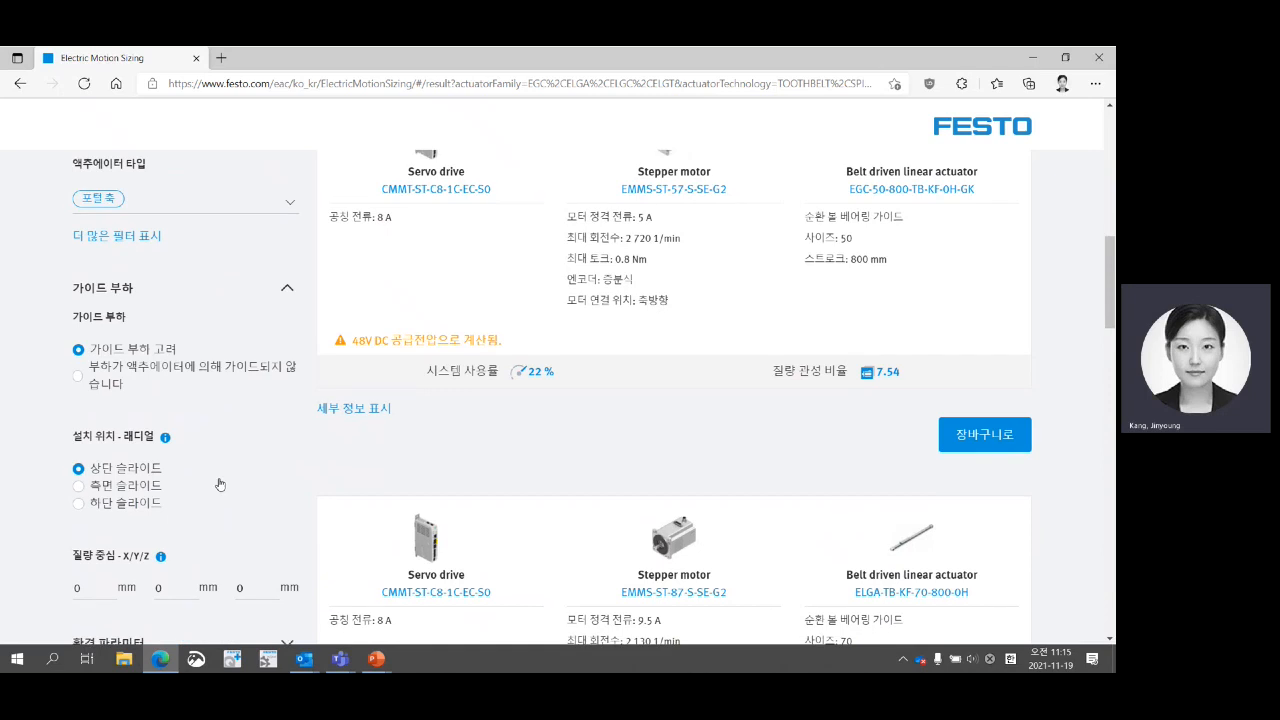
{"action": "scroll", "coordinate": [220, 484], "scroll_direction": "down", "scroll_amount": 3}
{"action": "scroll", "coordinate": [220, 484], "scroll_direction": "down", "scroll_amount": 2}
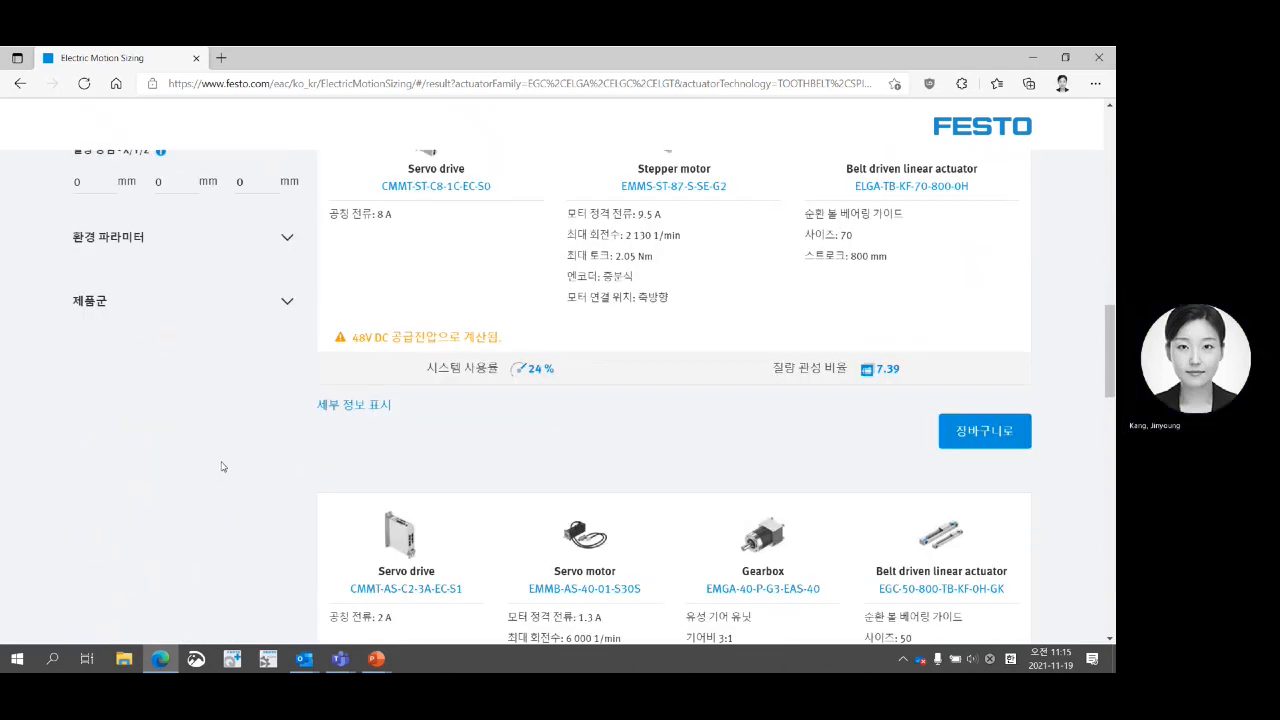
{"action": "scroll", "coordinate": [222, 466], "scroll_direction": "up", "scroll_amount": 3}
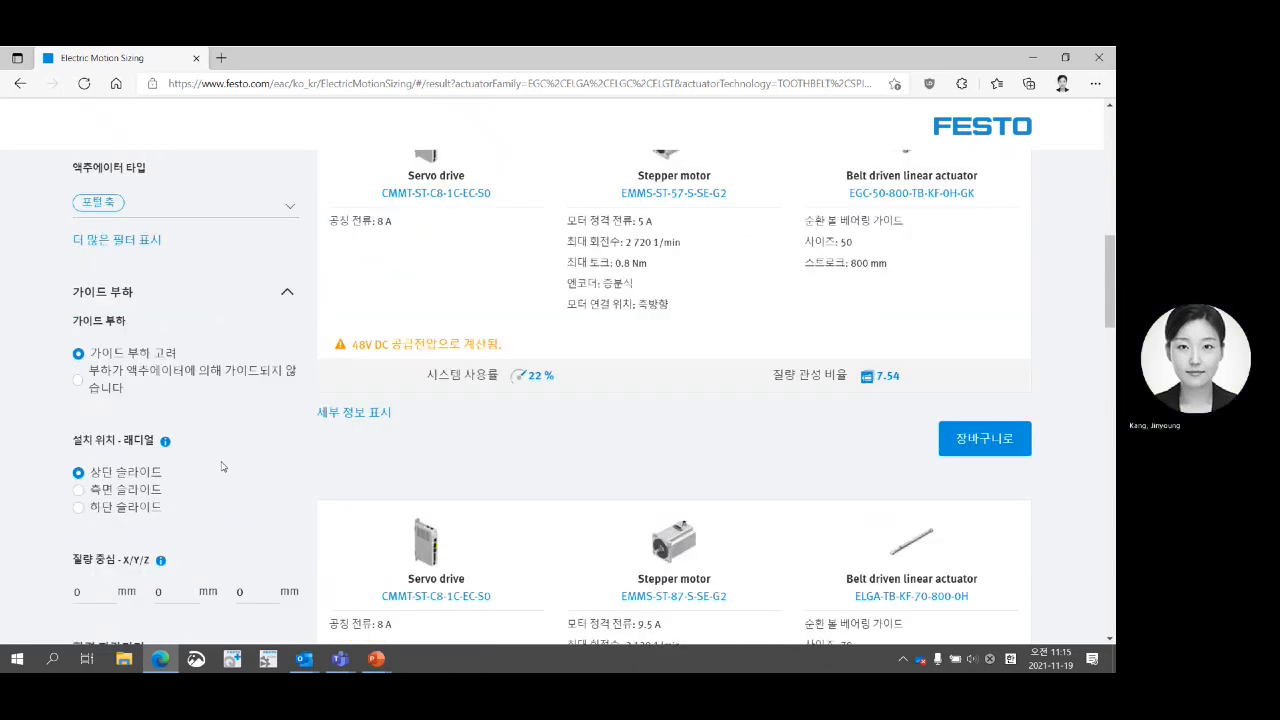
{"action": "scroll", "coordinate": [222, 466], "scroll_direction": "down", "scroll_amount": 1}
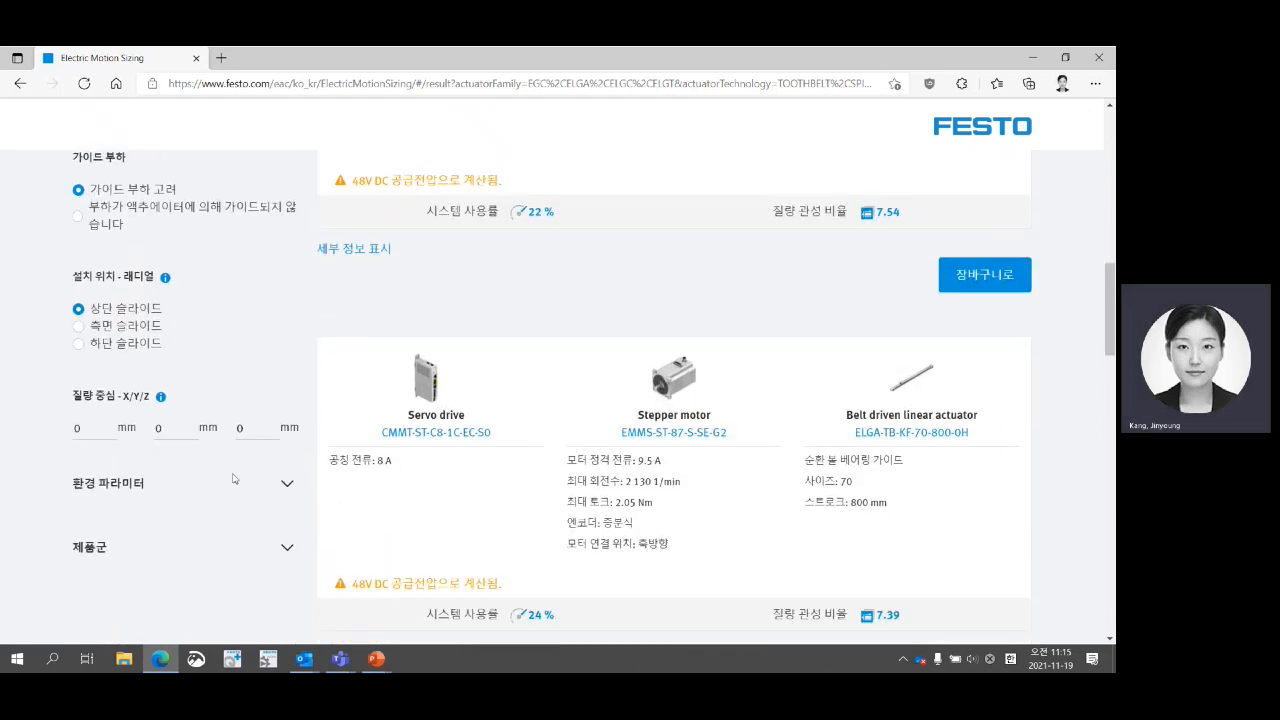
{"action": "scroll", "coordinate": [234, 474], "scroll_direction": "down", "scroll_amount": 2}
{"action": "scroll", "coordinate": [232, 476], "scroll_direction": "up", "scroll_amount": 5}
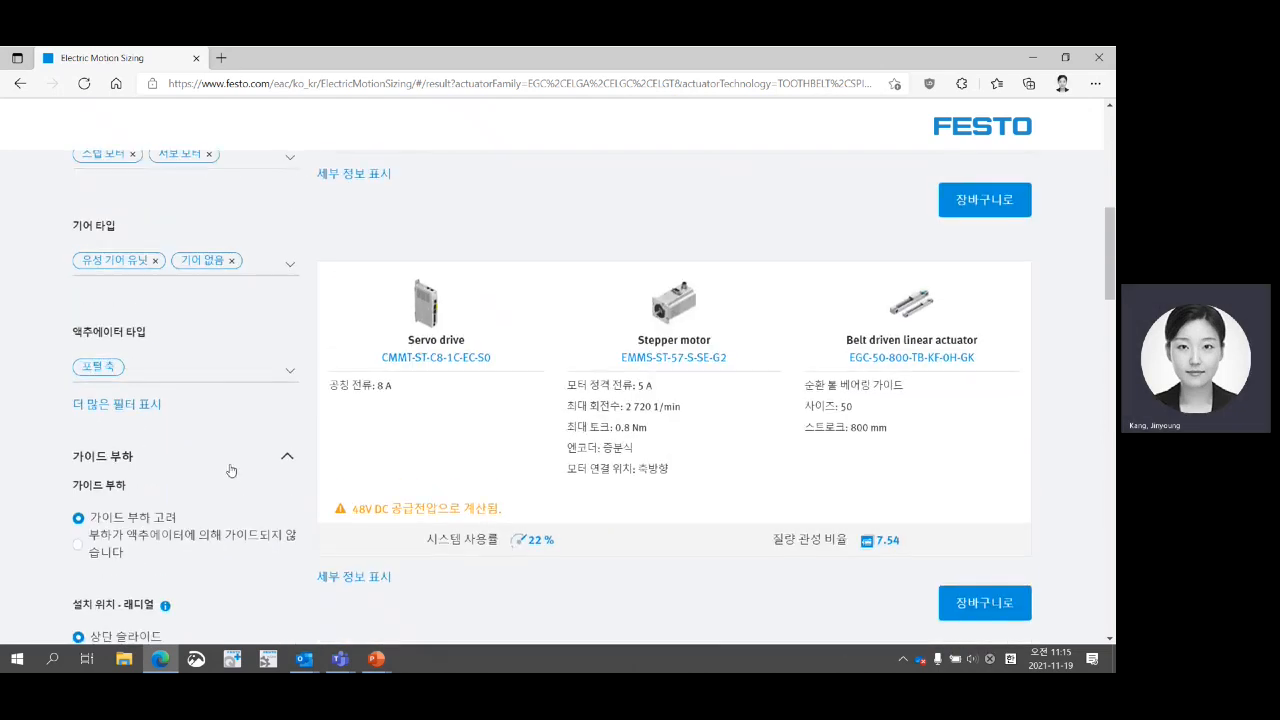
{"action": "scroll", "coordinate": [230, 467], "scroll_direction": "up", "scroll_amount": 2}
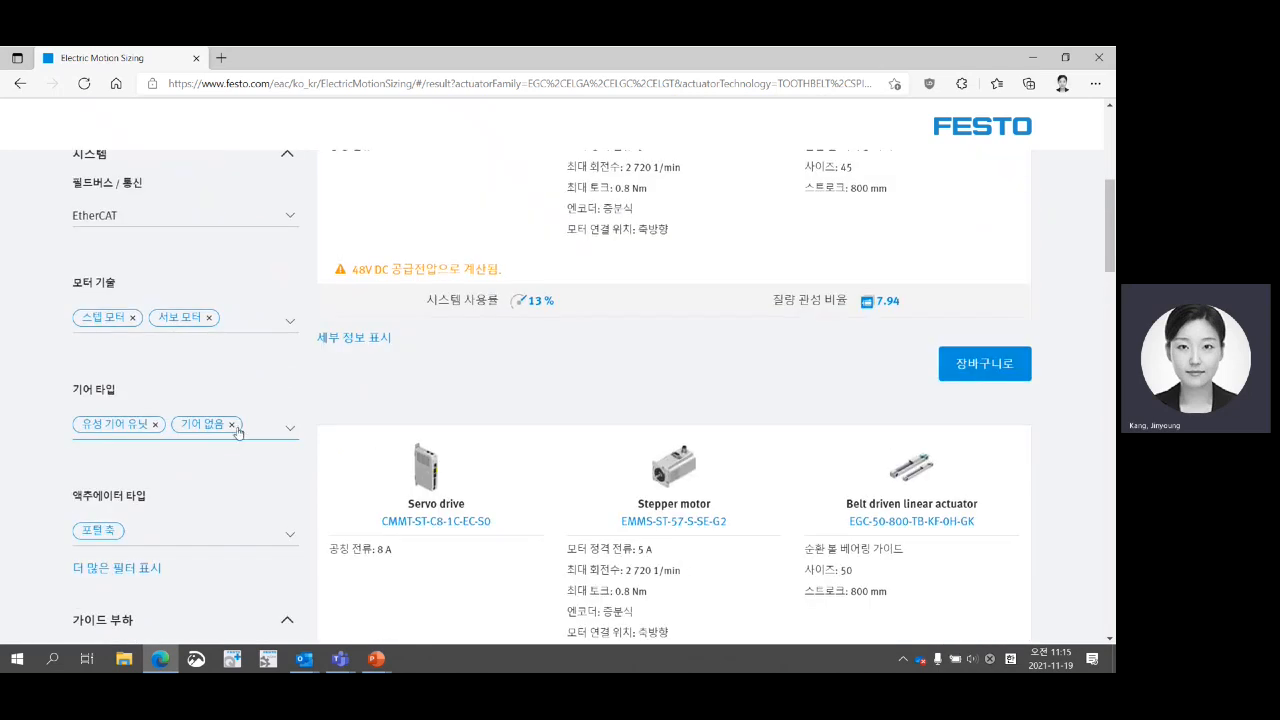
{"action": "scroll", "coordinate": [240, 437], "scroll_direction": "up", "scroll_amount": 5}
{"action": "scroll", "coordinate": [616, 440], "scroll_direction": "down", "scroll_amount": 2}
{"action": "scroll", "coordinate": [580, 437], "scroll_direction": "down", "scroll_amount": 2}
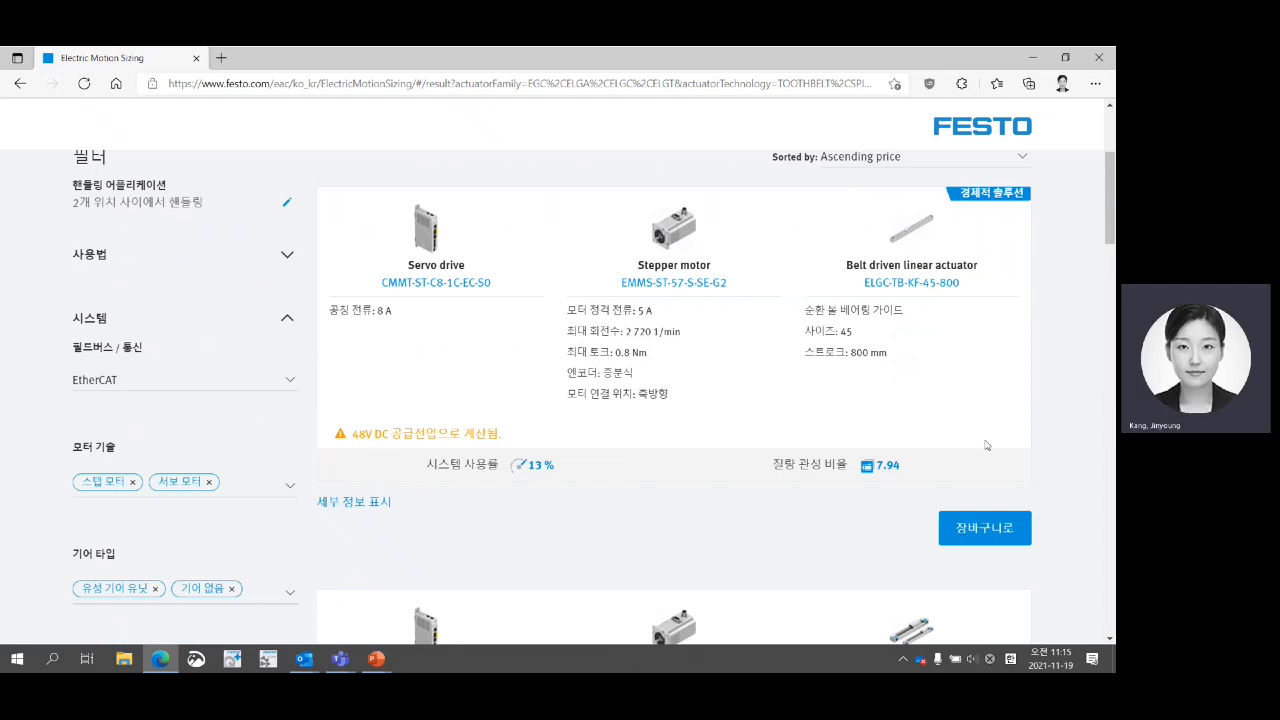
Show the details of the economical solution (경제적 솔루션), viewing its results, drive profile (드라이브 프로필) and parts list (부품 목록).
{"action": "left_click", "coordinate": [382, 505]}
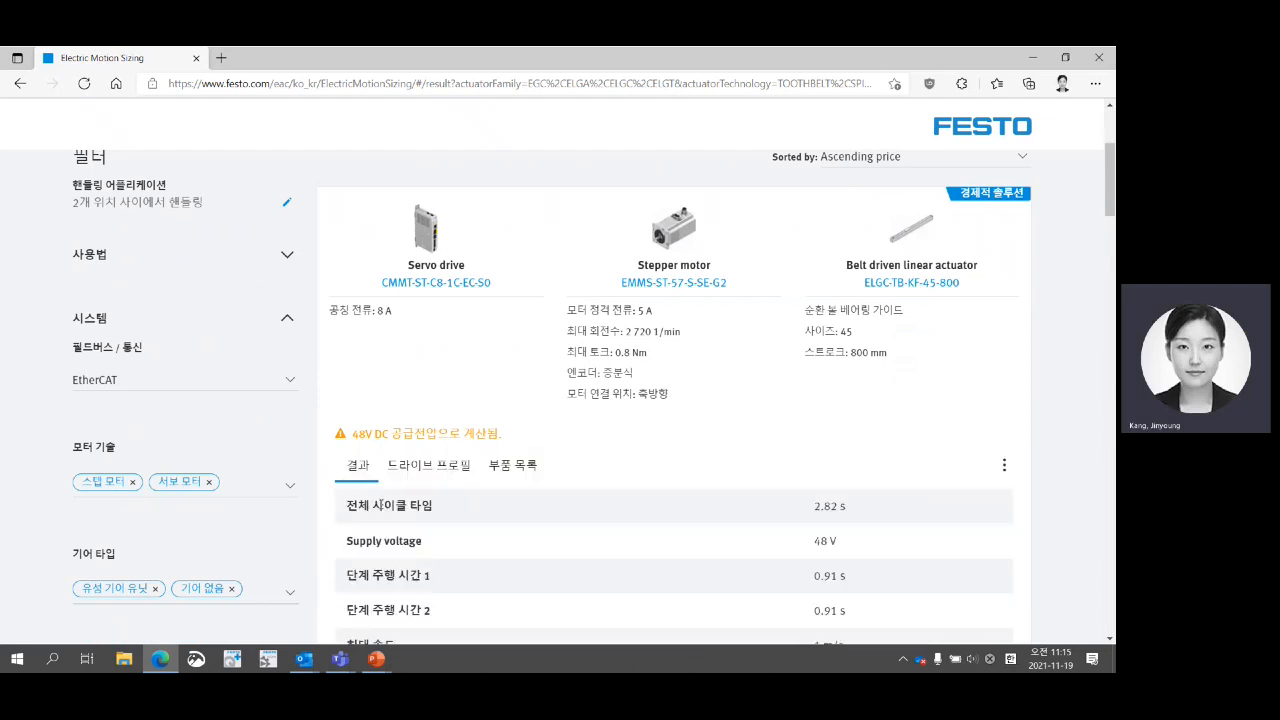
{"action": "scroll", "coordinate": [652, 545], "scroll_direction": "down", "scroll_amount": 3}
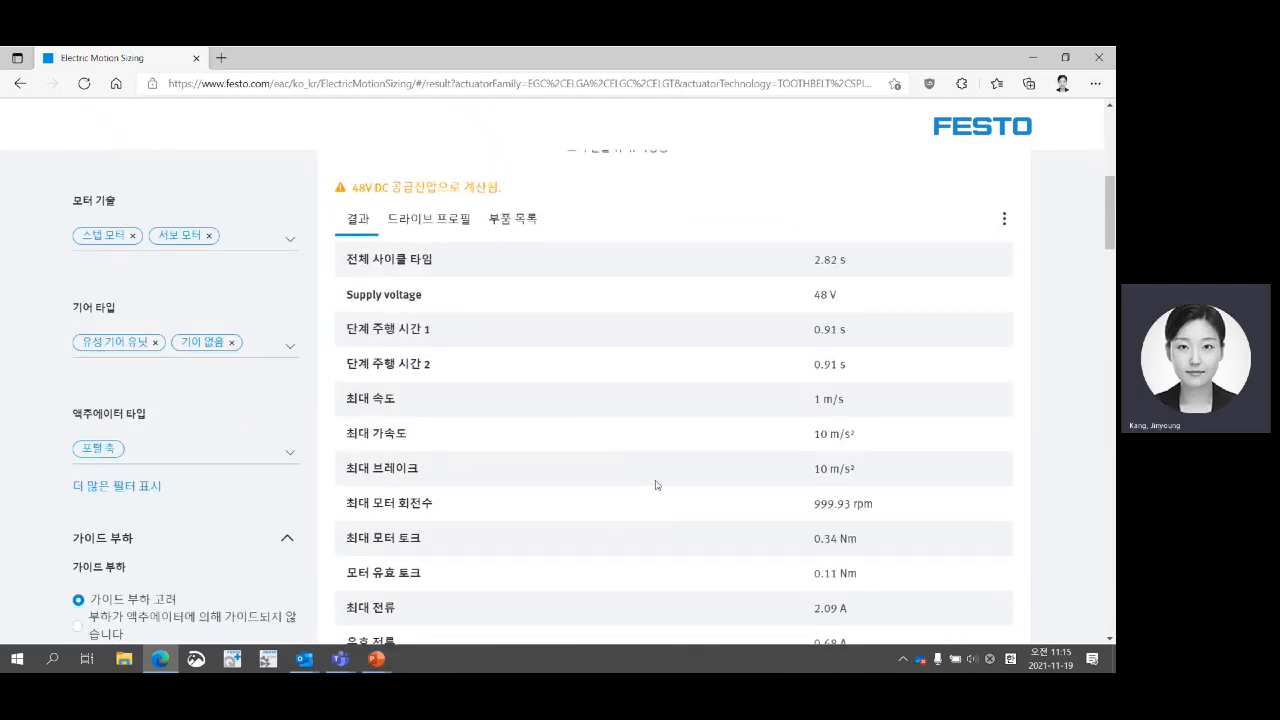
{"action": "left_click", "coordinate": [436, 224]}
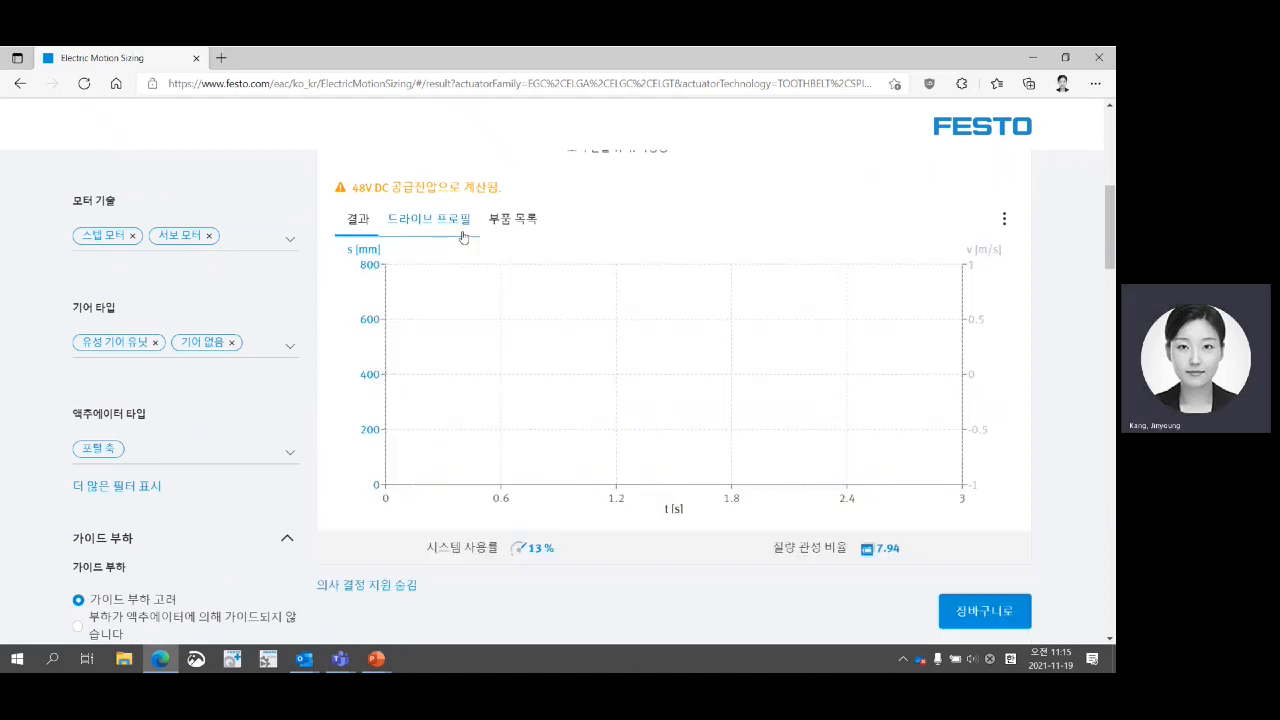
{"action": "left_click", "coordinate": [508, 222]}
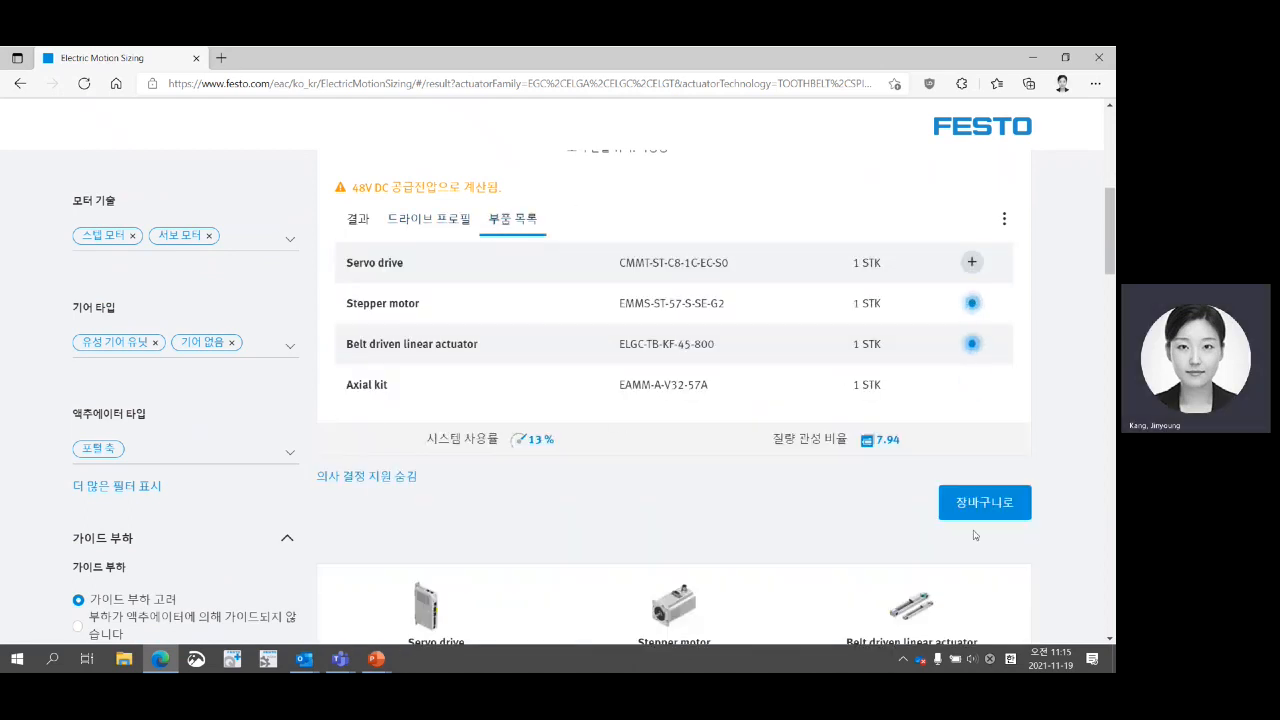
Show the technical data download option (기술 자료 다운로드) for the economical solution and dismiss it without downloading.
{"action": "scroll", "coordinate": [975, 535], "scroll_direction": "up", "scroll_amount": 2}
{"action": "left_click", "coordinate": [1004, 383]}
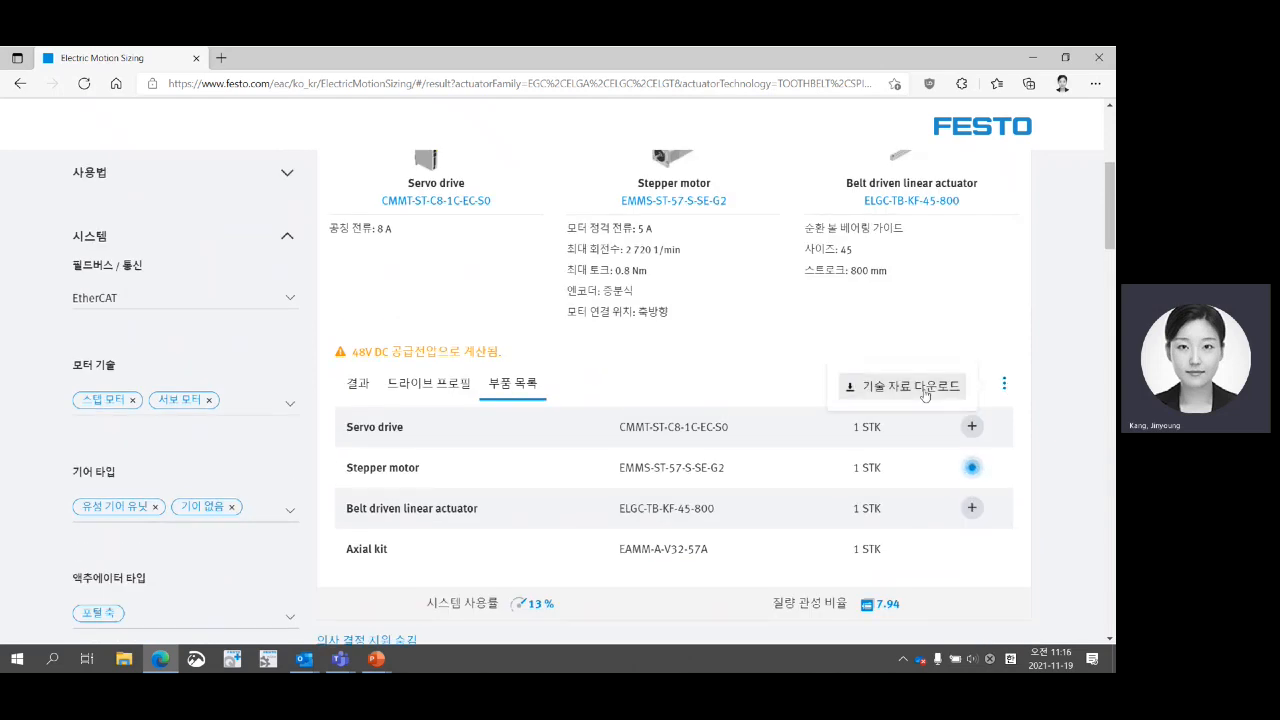
{"action": "left_click", "coordinate": [720, 356]}
{"action": "scroll", "coordinate": [860, 450], "scroll_direction": "down", "scroll_amount": 1}
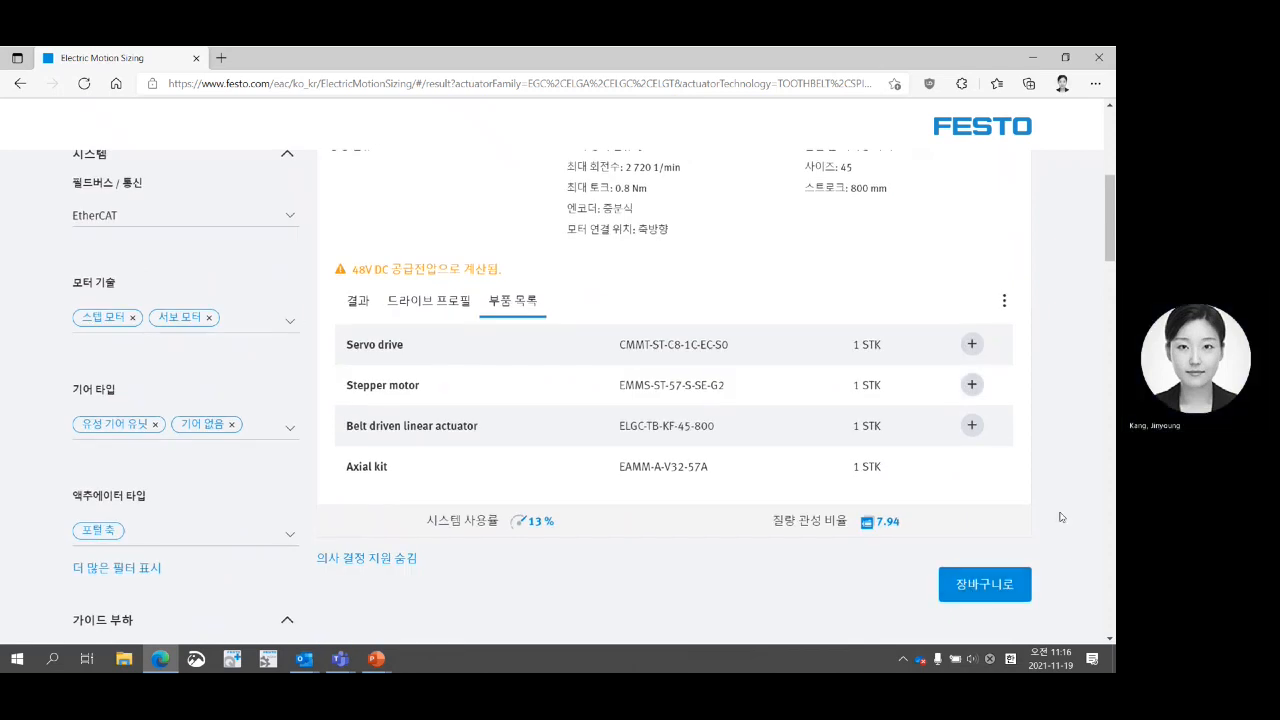
Open the add-to-cart (장바구니로) parts list of the economical solution for review and close it without ordering.
{"action": "left_click", "coordinate": [1000, 585]}
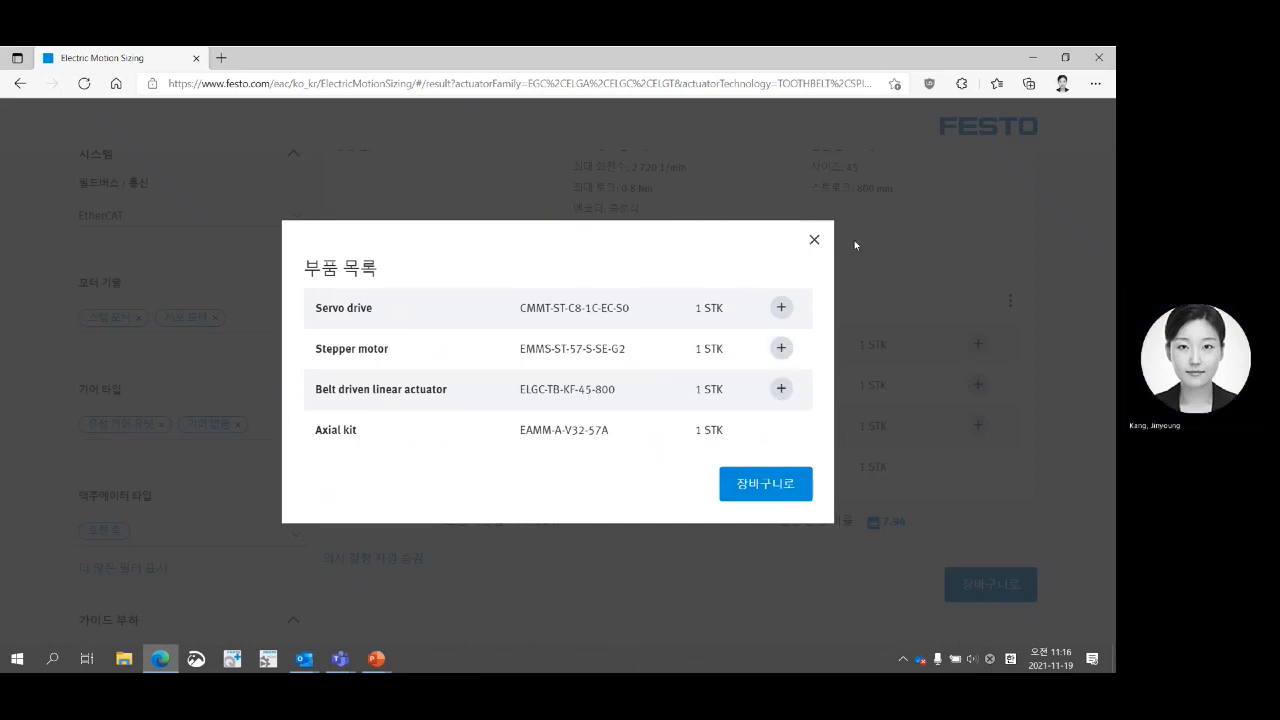
{"action": "left_click", "coordinate": [814, 239]}
{"action": "scroll", "coordinate": [674, 300], "scroll_direction": "up", "scroll_amount": 3}
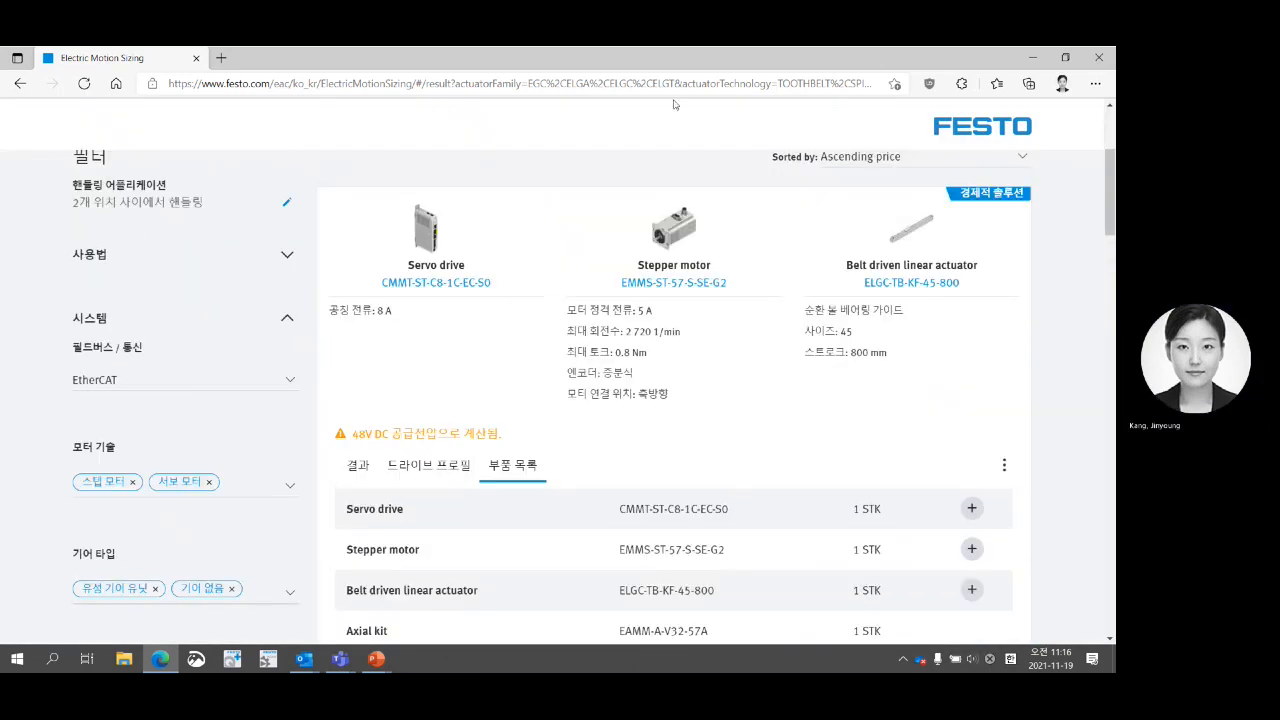
Copy the full web address of the Electric Motion Sizing results page.
{"action": "key", "text": "ctrl+l"}
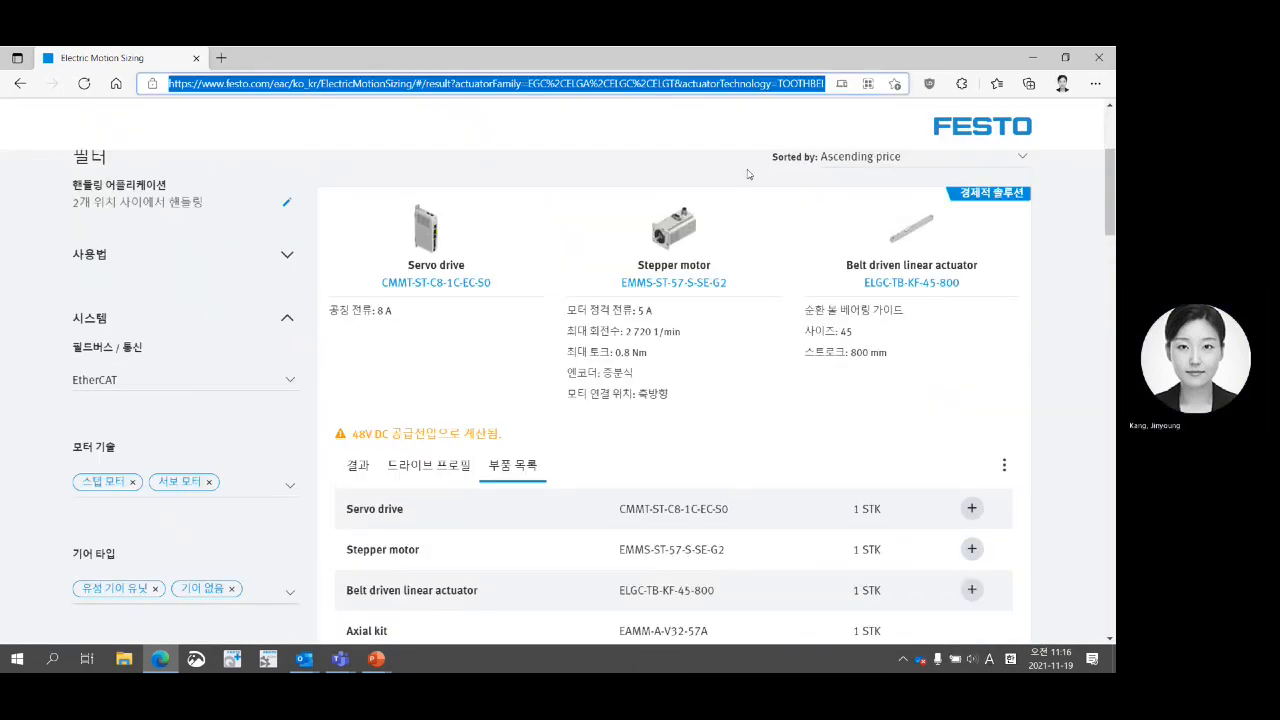
{"action": "right_click", "coordinate": [762, 84]}
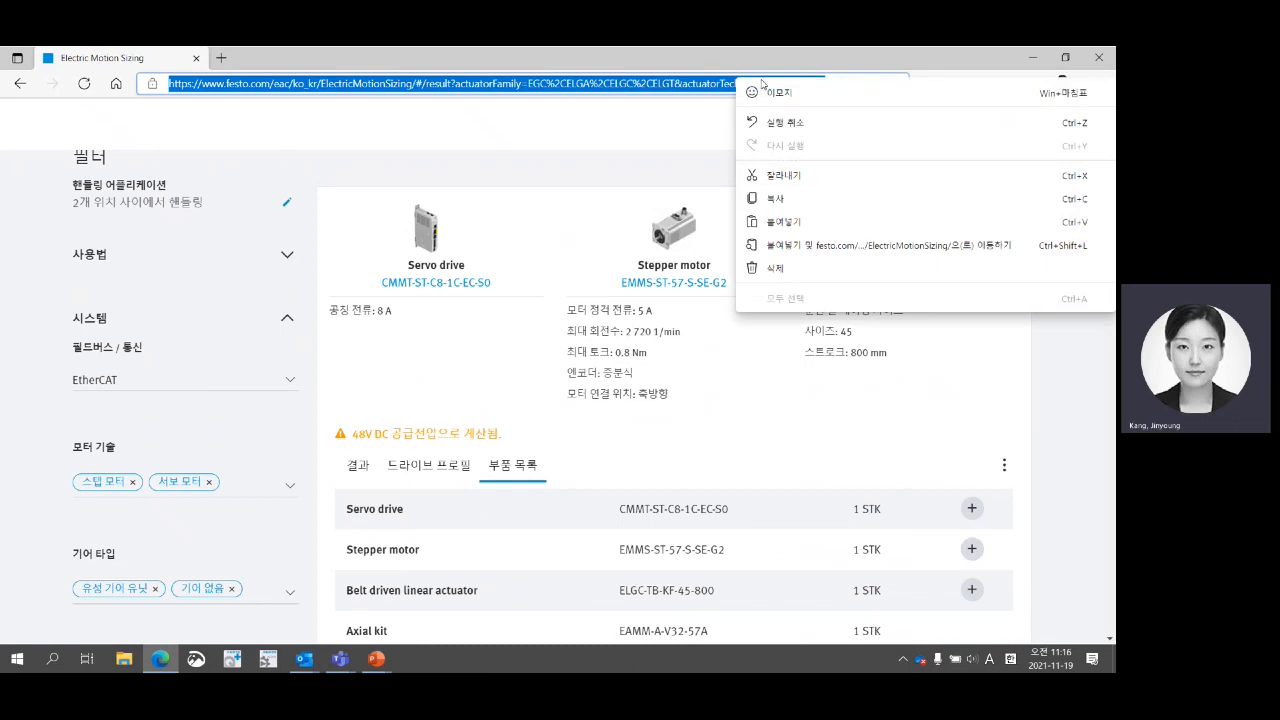
{"action": "left_click", "coordinate": [769, 207]}
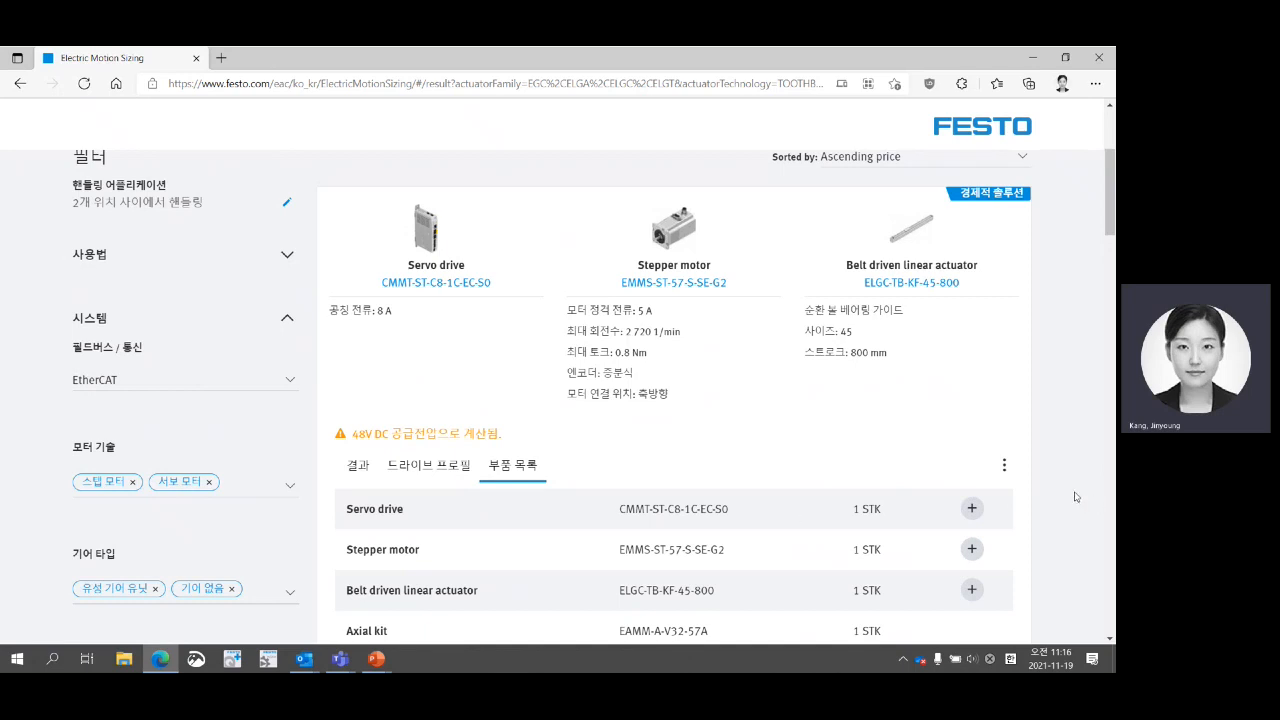
Look over the economical solution (경제적 솔루션) and its parts list, and switch to the PowerPoint presentation.
{"action": "scroll", "coordinate": [1044, 496], "scroll_direction": "up", "scroll_amount": 3}
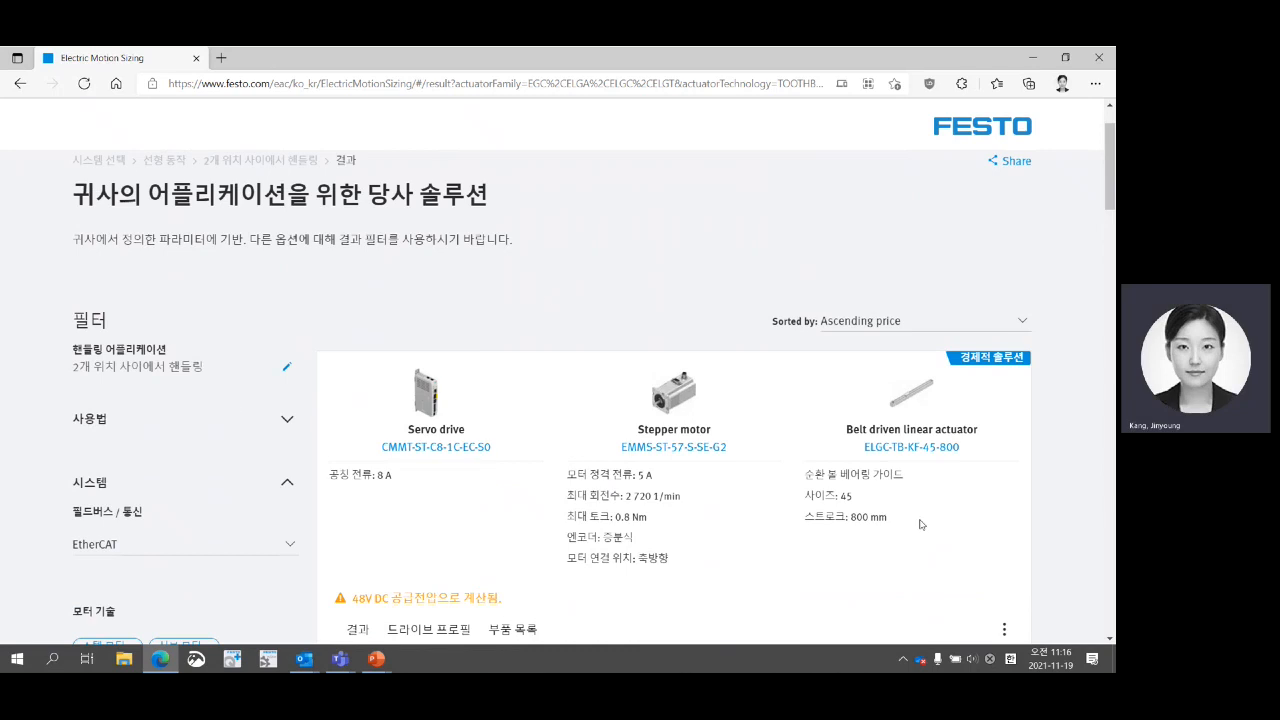
{"action": "scroll", "coordinate": [830, 548], "scroll_direction": "down", "scroll_amount": 2}
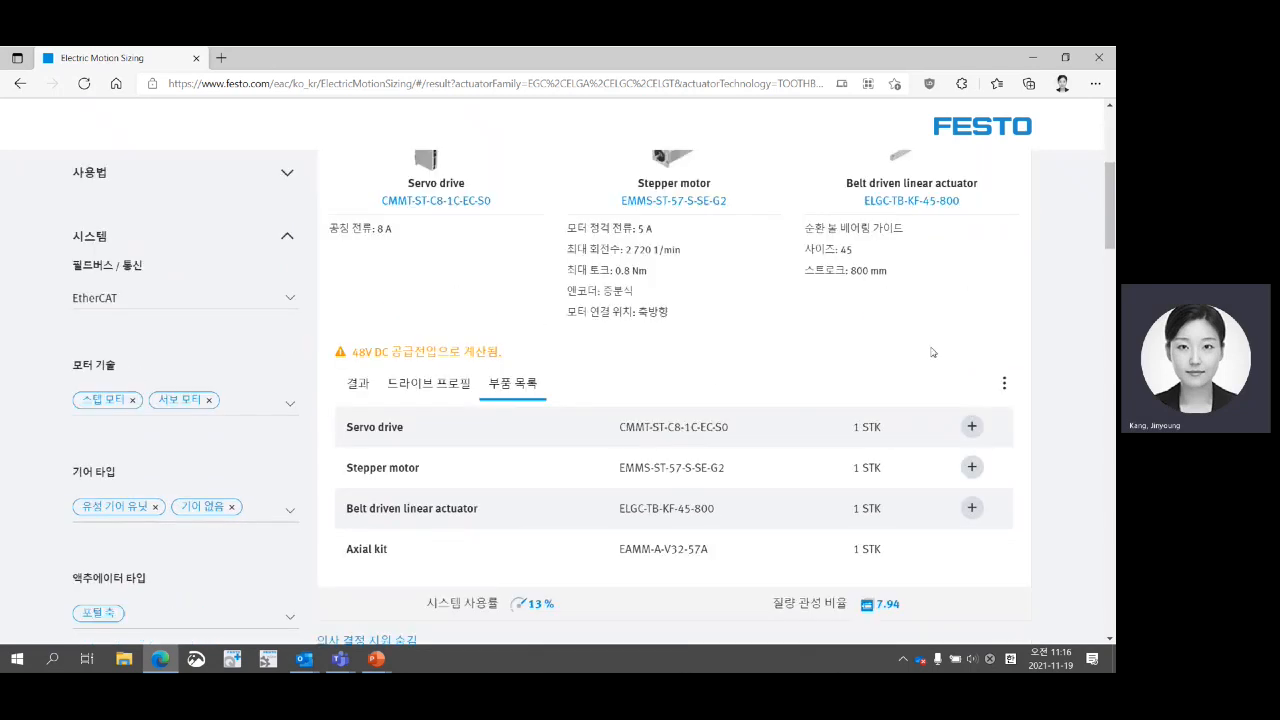
{"action": "scroll", "coordinate": [1080, 351], "scroll_direction": "up", "scroll_amount": 3}
{"action": "key", "text": "alt+Tab"}
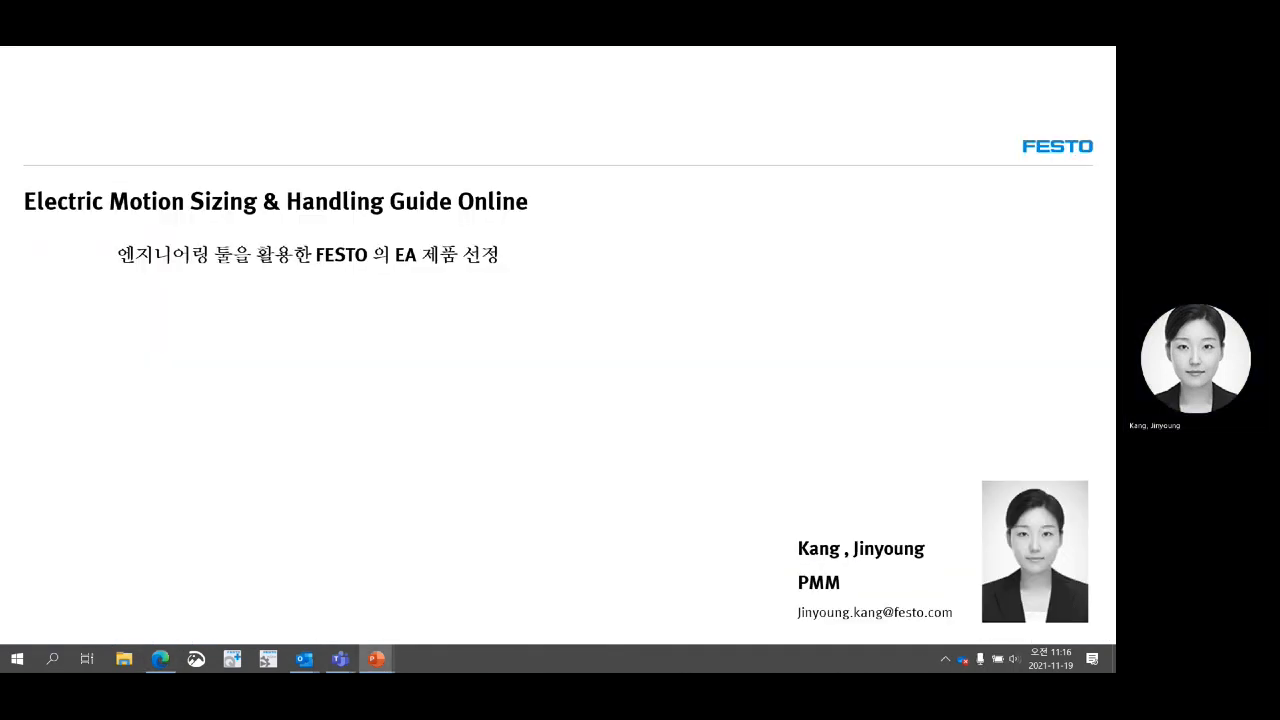